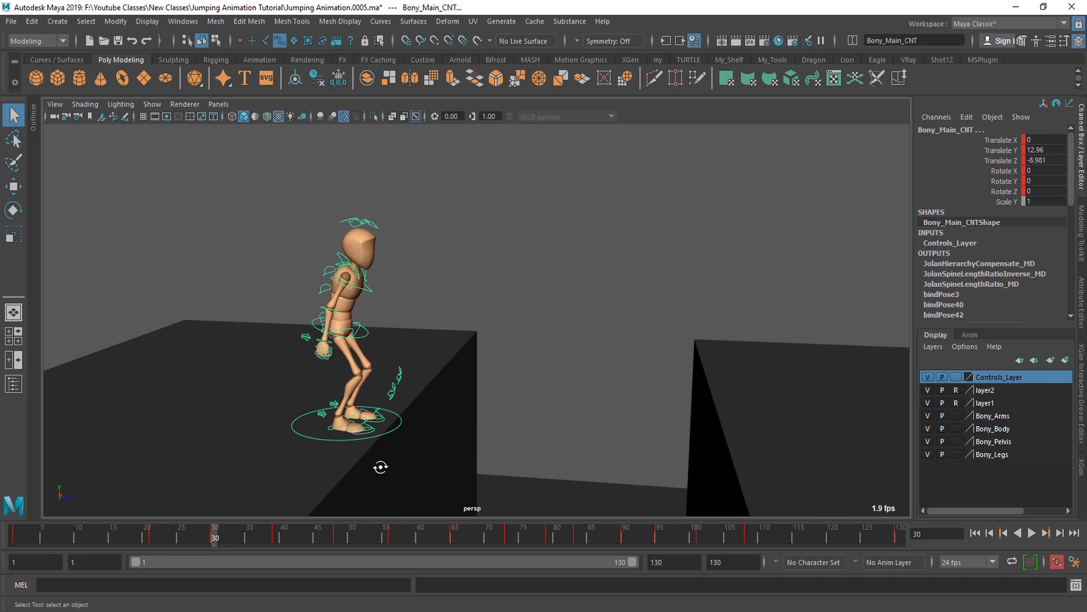
# - Play back and scrub the character's motion between frames 21 and 30 to examine the change of pose
pyautogui.keyDown('alt'); pyautogui.moveTo(381, 466); pyautogui.dragTo(390, 459); pyautogui.keyUp('alt')
pyautogui.click(151, 543)
pyautogui.hotkey('alt', 'v')
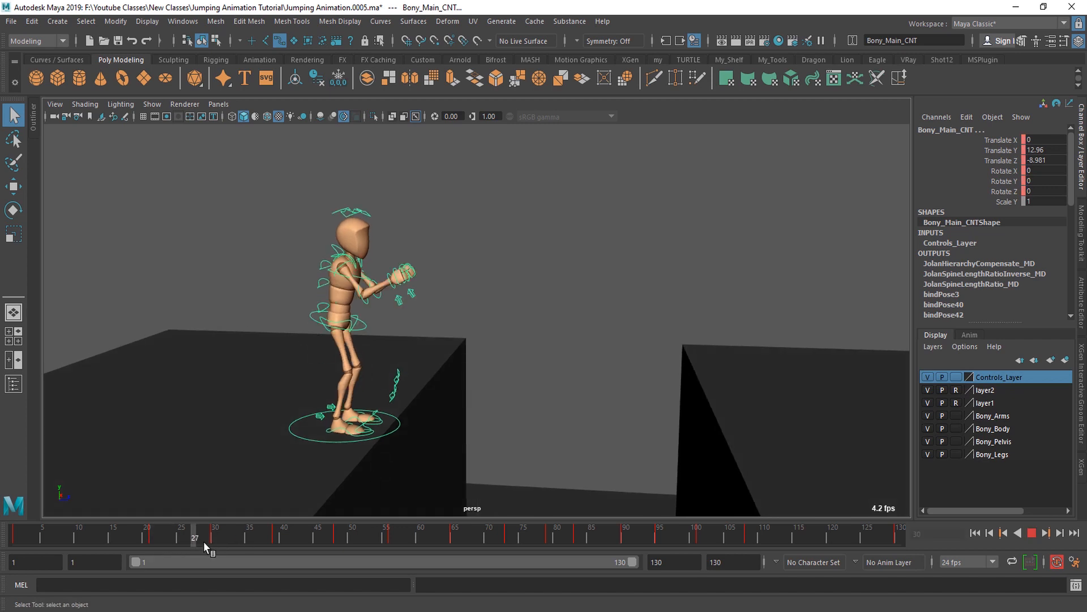
pyautogui.click(214, 541)
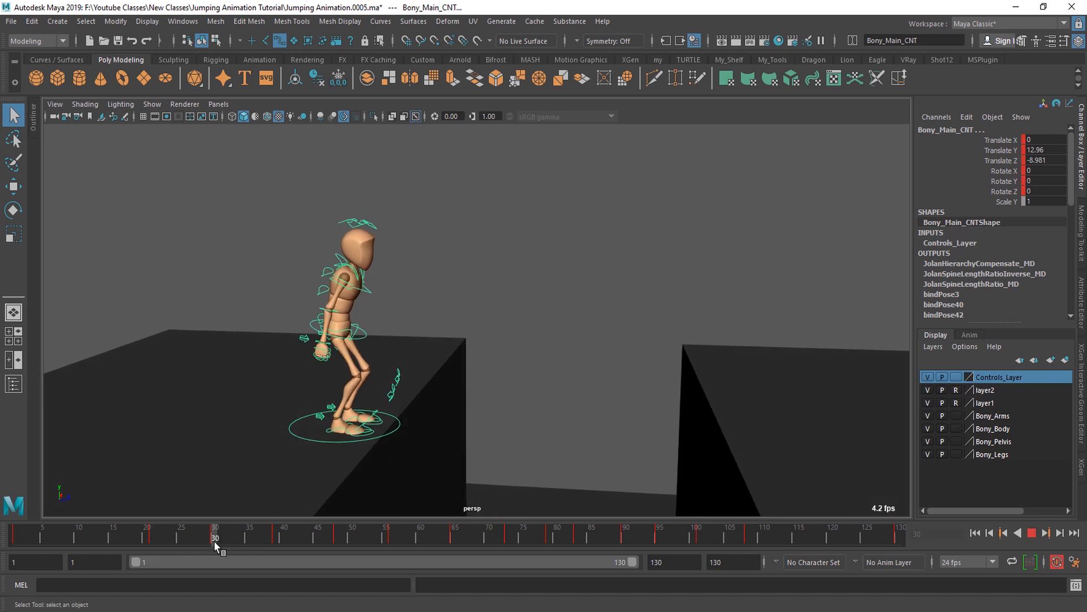
pyautogui.keyDown('alt'); pyautogui.moveTo(301, 465); pyautogui.dragTo(236, 463); pyautogui.keyUp('alt')
pyautogui.click(149, 541)
pyautogui.hotkey('alt', 'v')
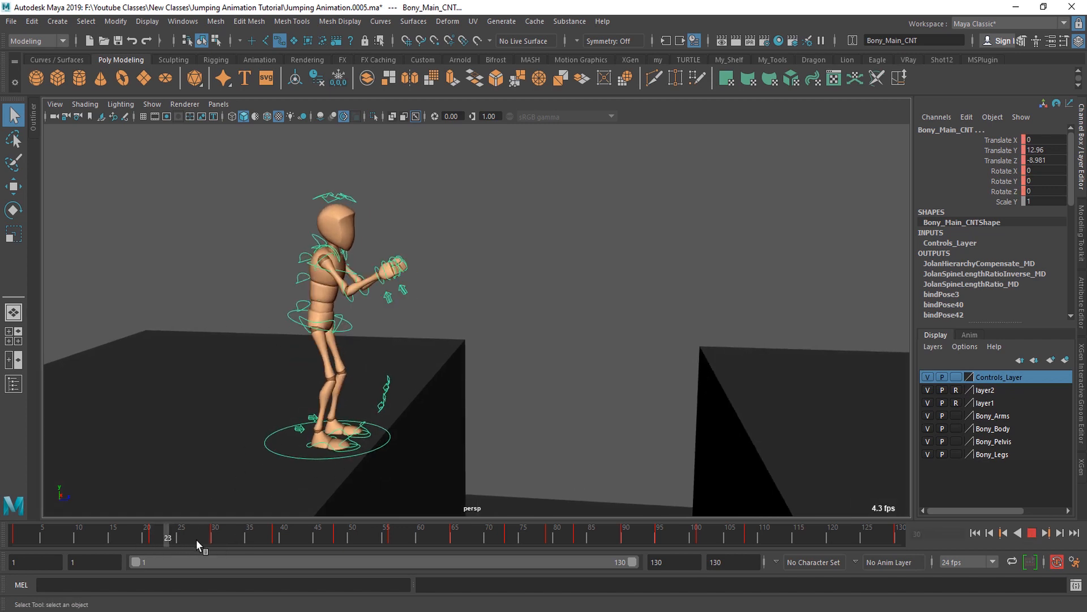
pyautogui.click(151, 543)
pyautogui.hotkey('alt', 'v')
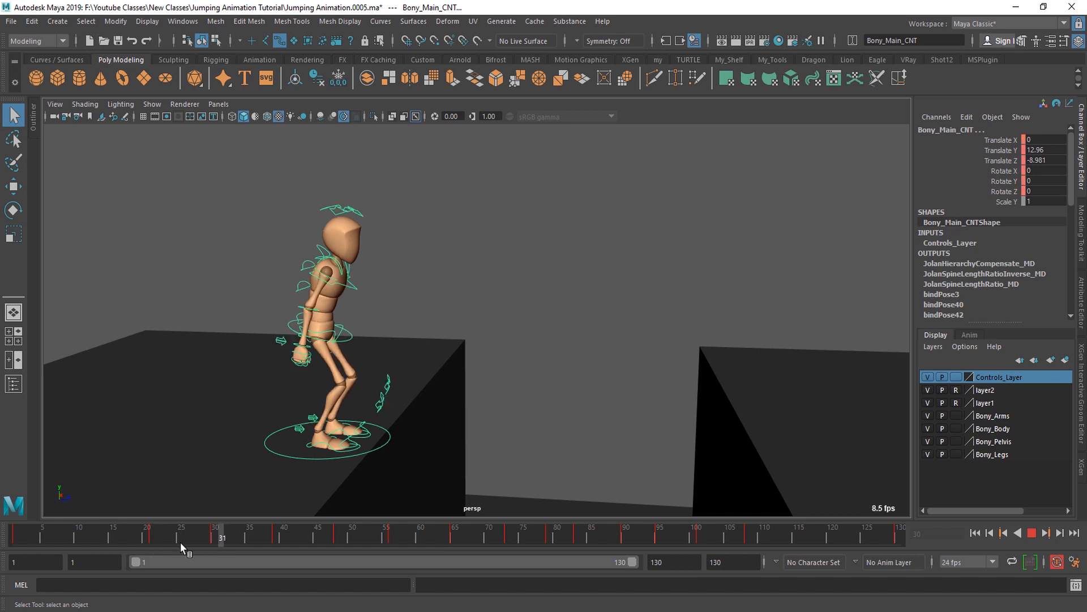
pyautogui.moveTo(152, 542); pyautogui.dragTo(211, 541)
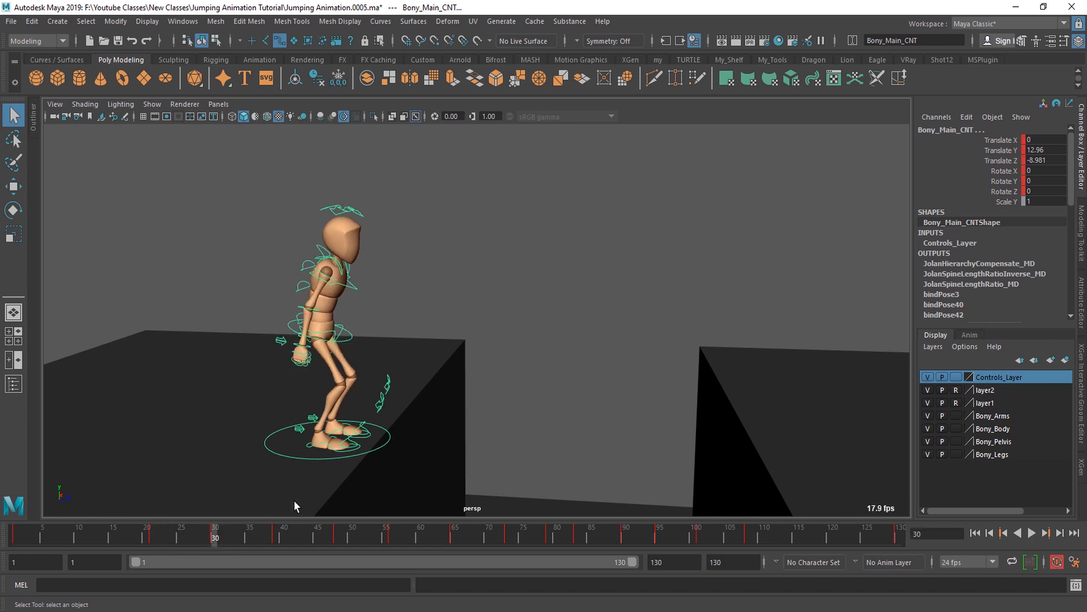
# - Select all of the character's controls and change the tangents of their keys at frames 21 and 30 to Linear
pyautogui.moveTo(193, 179); pyautogui.dragTo(550, 488)
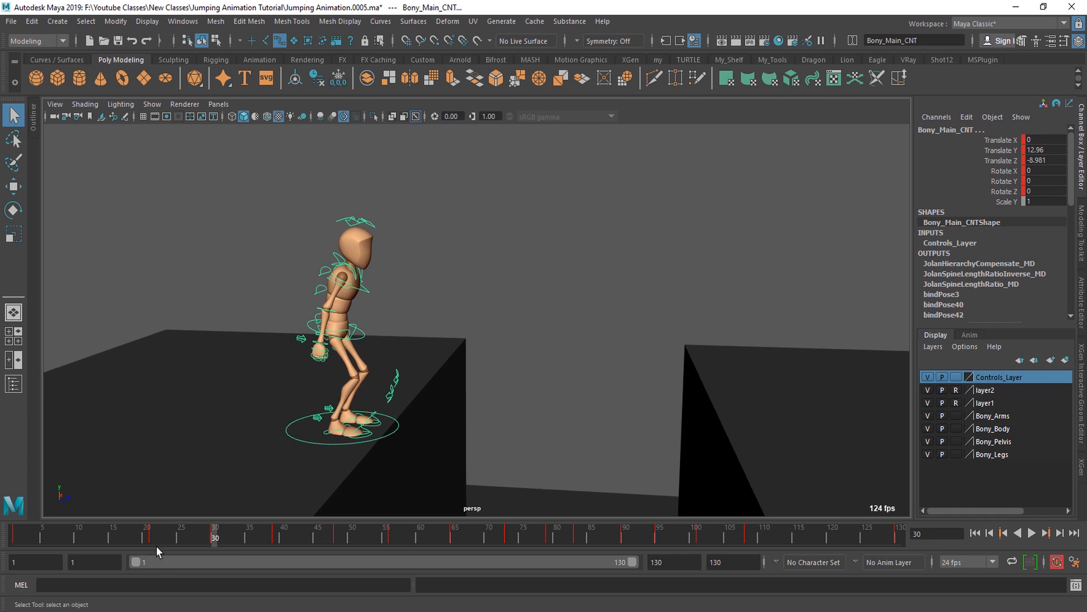
pyautogui.keyDown('shift'); pyautogui.moveTo(133, 536); pyautogui.dragTo(224, 540); pyautogui.keyUp('shift')
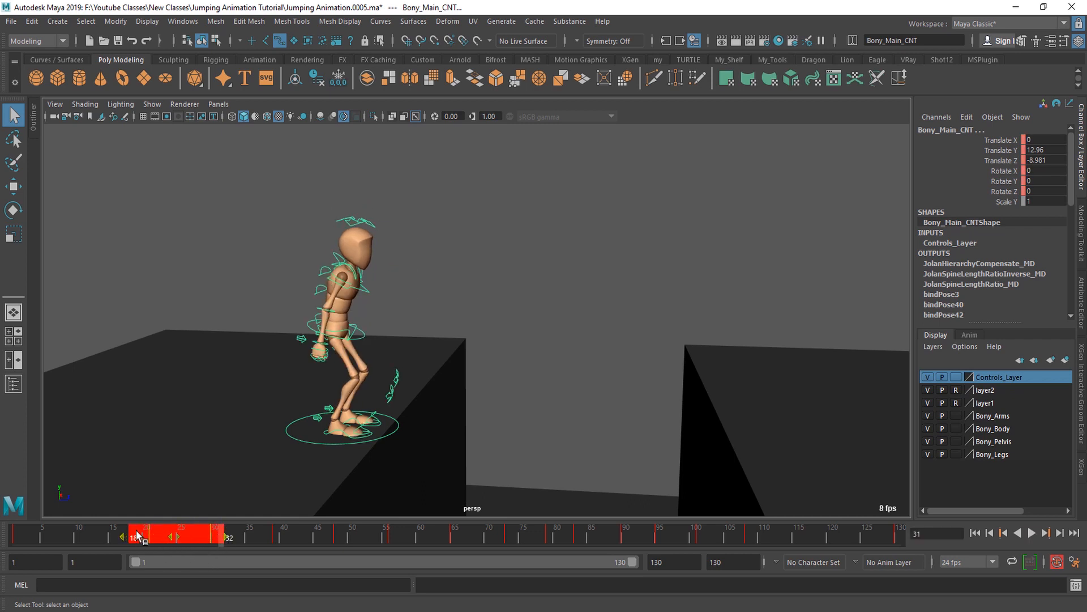
pyautogui.rightClick(204, 538)
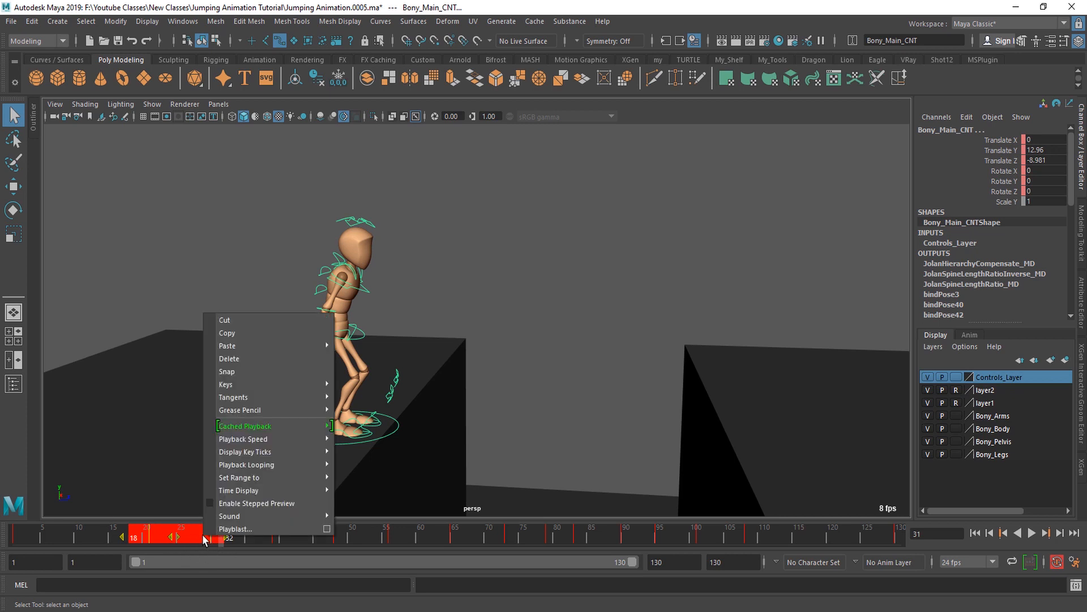
pyautogui.moveTo(258, 397)
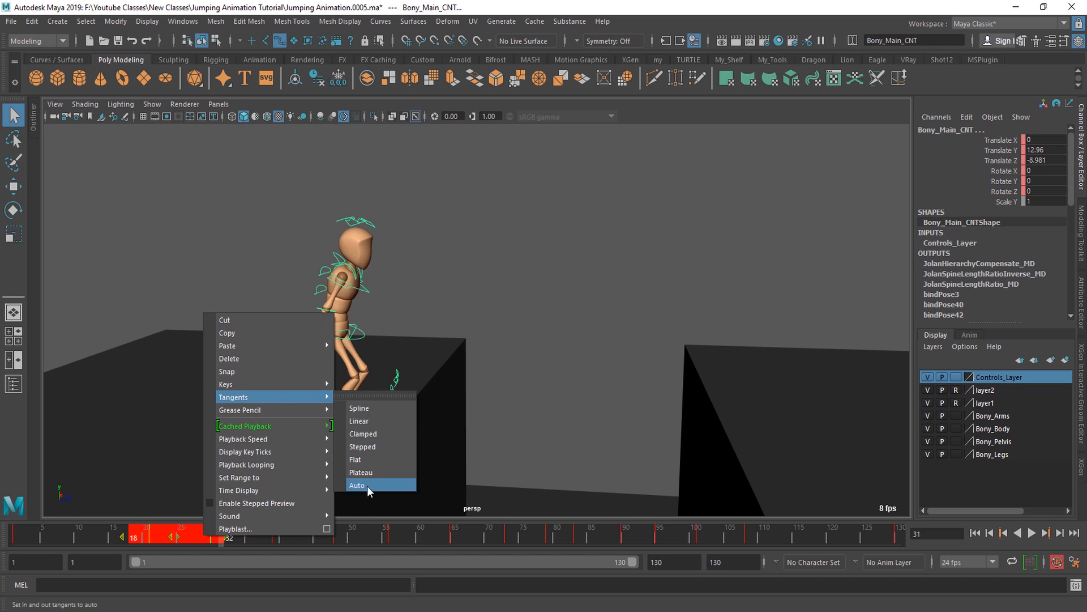
pyautogui.click(359, 421)
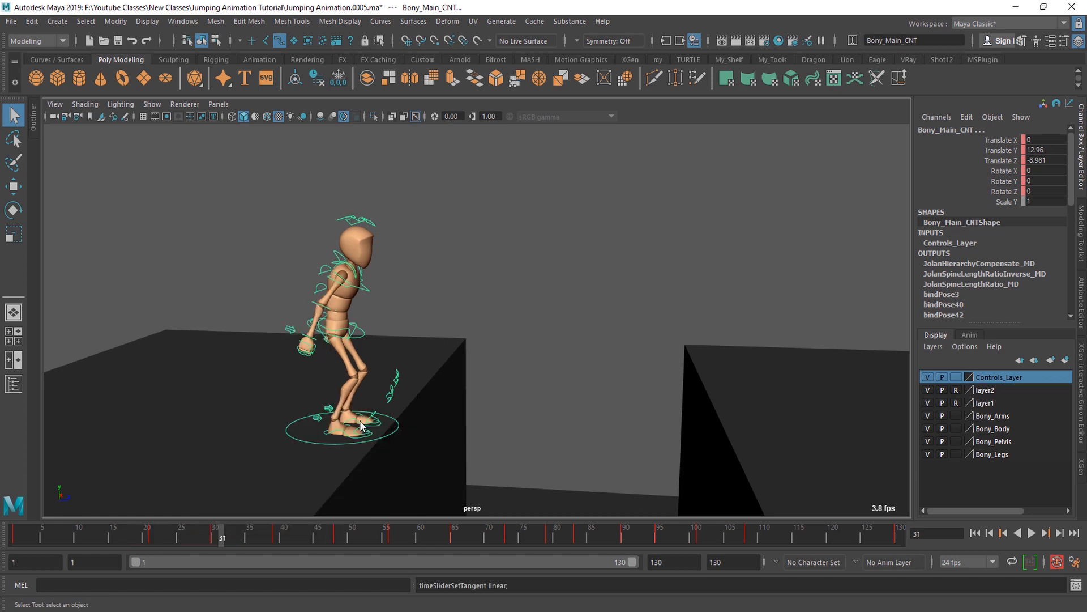
# - Play back and scrub frames 21 to 30 to examine the linear in-between motion of the arms and body
pyautogui.moveTo(151, 540)
pyautogui.mouseDown()
pyautogui.moveTo(220, 541)
pyautogui.moveTo(169, 540)
pyautogui.moveTo(181, 539)
pyautogui.mouseUp()
pyautogui.click(154, 533)
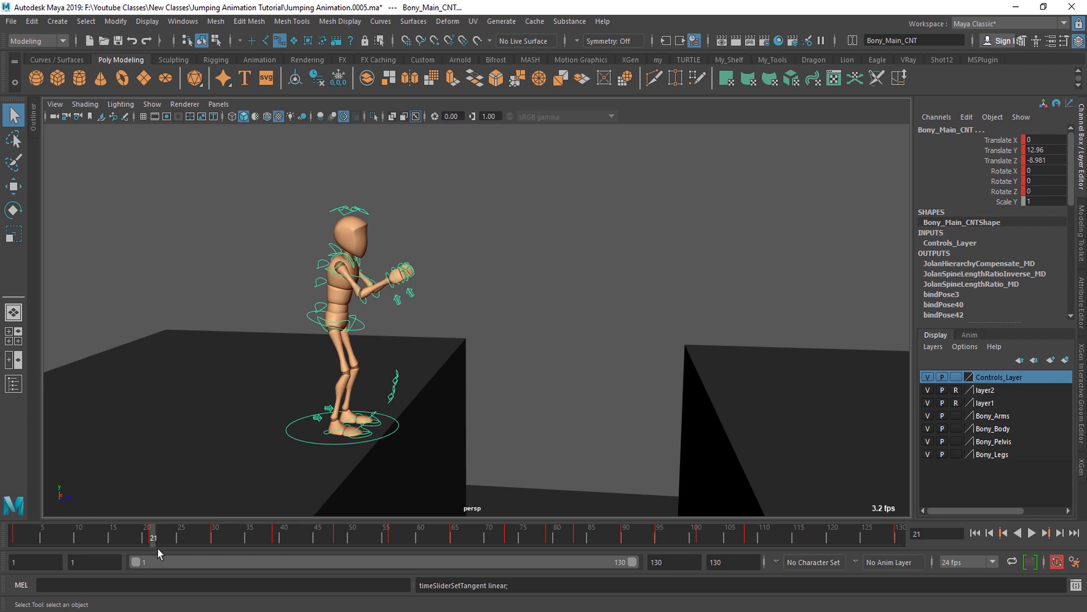
pyautogui.hotkey('alt', 'v')
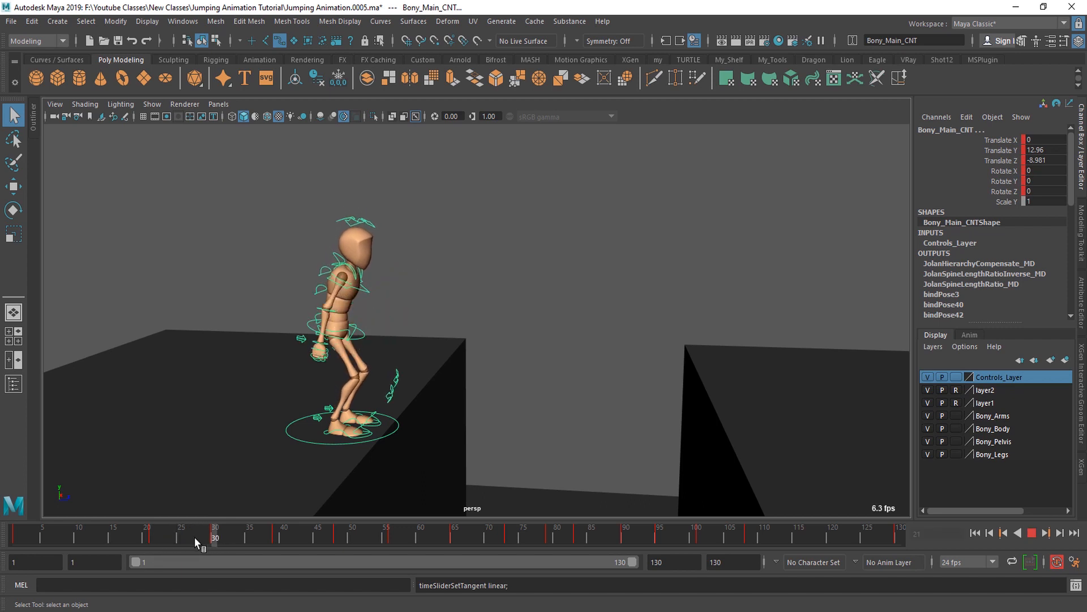
pyautogui.hotkey('alt', 'v')
pyautogui.scroll(2, 263, 516)
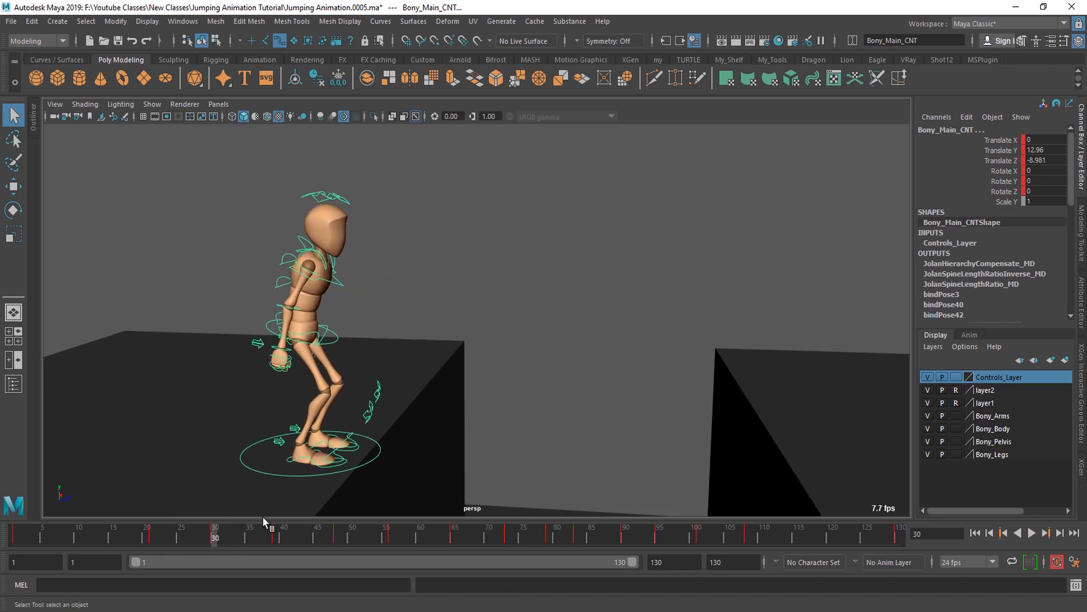
pyautogui.moveTo(154, 541)
pyautogui.mouseDown()
pyautogui.moveTo(192, 540)
pyautogui.moveTo(168, 541)
pyautogui.mouseUp()
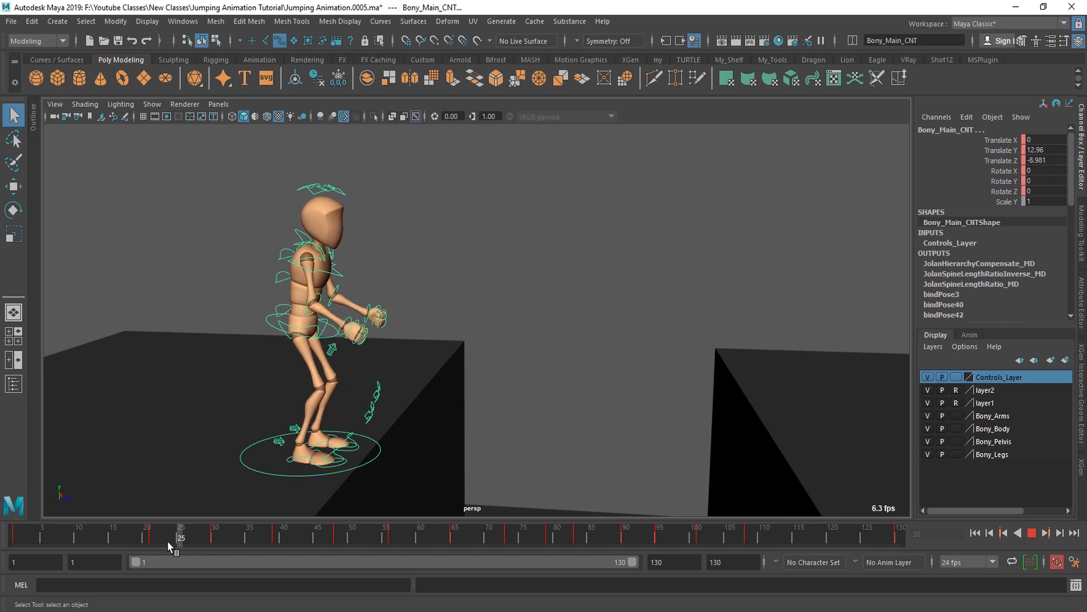
pyautogui.keyDown('alt'); pyautogui.moveTo(238, 470); pyautogui.dragTo(451, 430); pyautogui.keyUp('alt')
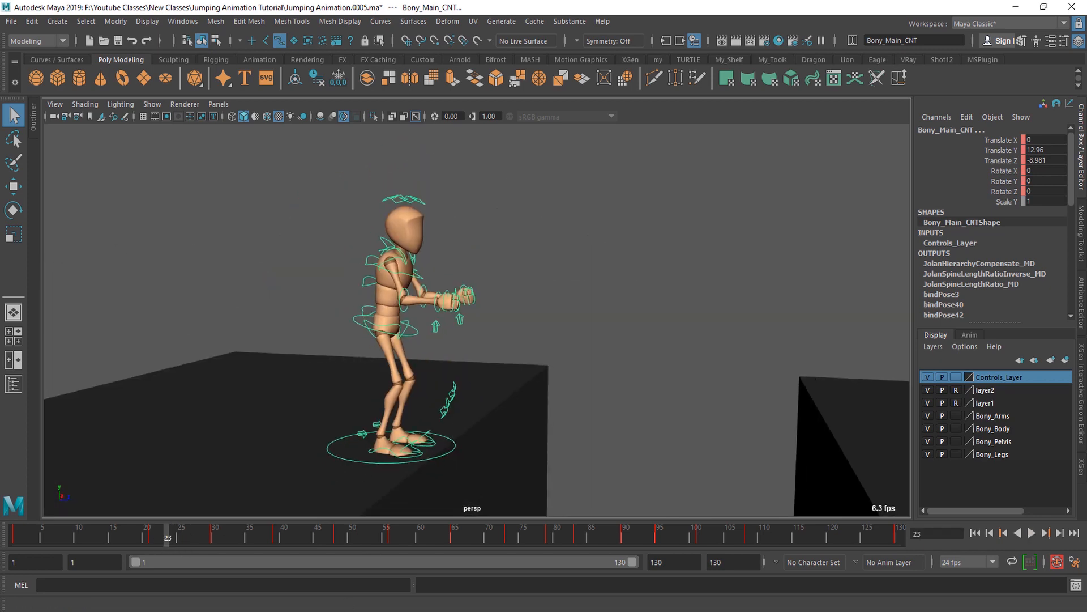
# - Switch to the jump reference in Premiere Pro, step through frames 25 to 30 to study the arm swing, and return to Maya
pyautogui.hotkey('alt', 'Tab')
pyautogui.moveTo(176, 564); pyautogui.dragTo(201, 569)
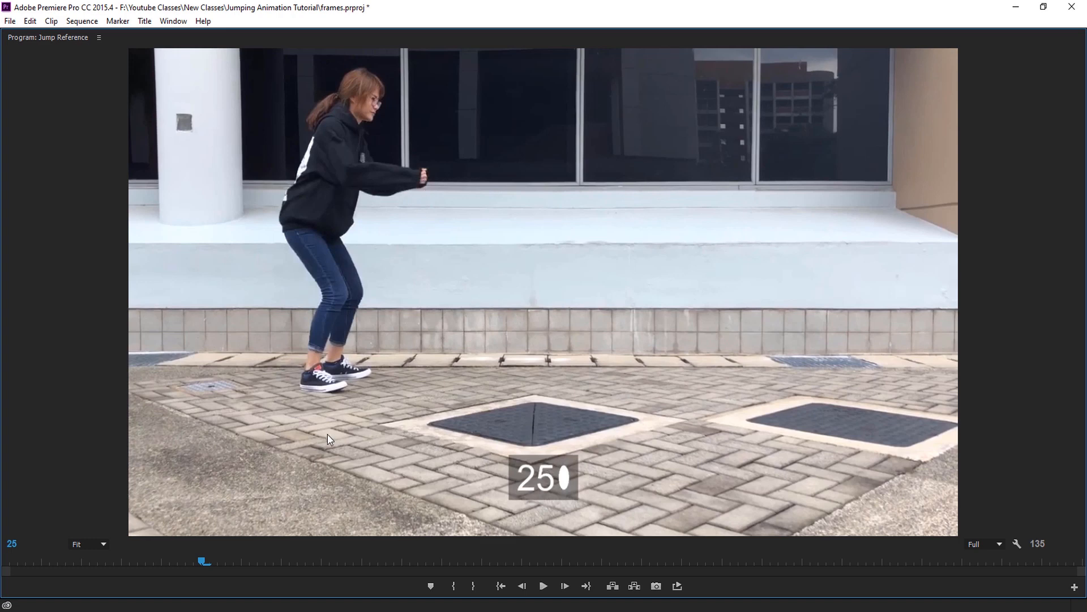
pyautogui.press('Right')
pyautogui.press('Right')
pyautogui.press('Right')
pyautogui.press('Right')
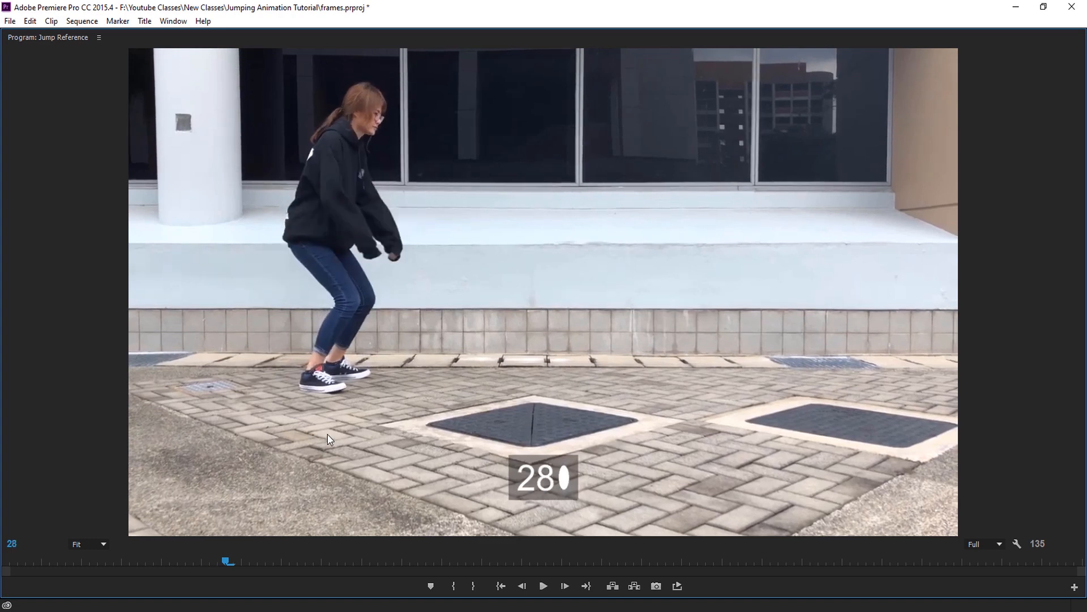
pyautogui.press('Right')
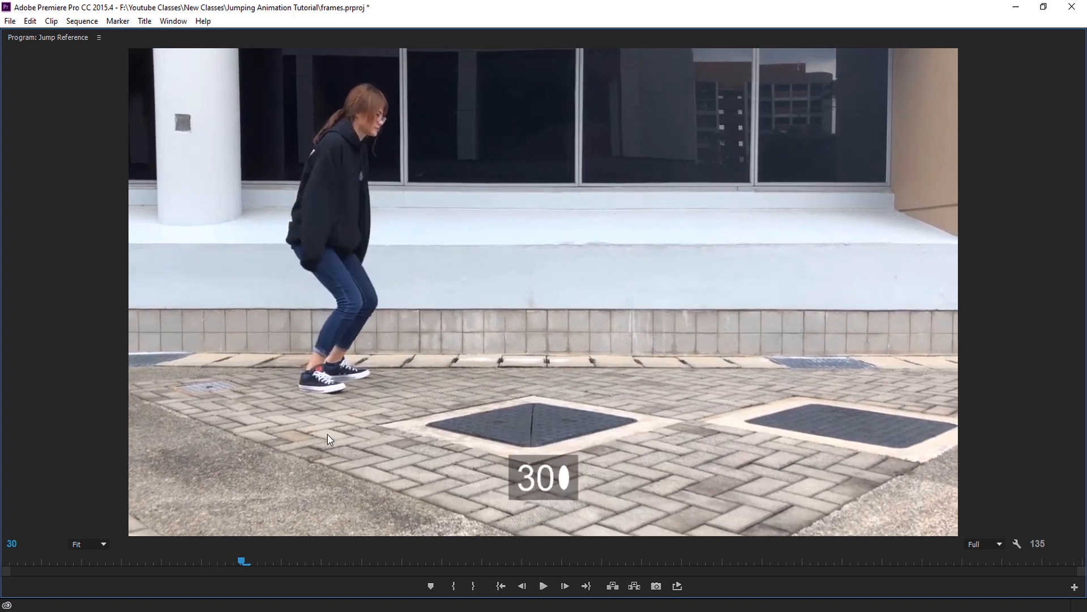
pyautogui.click(592, 610)
pyautogui.click(651, 574)
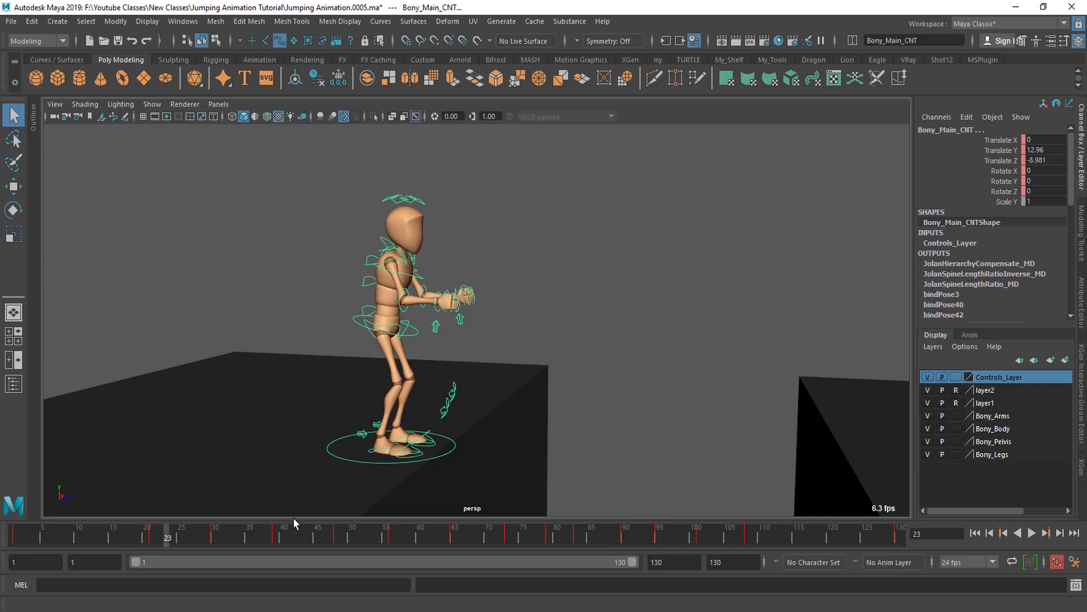
# - Select all of the character's controls and key the in-between pose at frame 25
pyautogui.moveTo(161, 535); pyautogui.dragTo(190, 541)
pyautogui.keyDown('alt'); pyautogui.moveTo(396, 379); pyautogui.dragTo(430, 346); pyautogui.keyUp('alt')
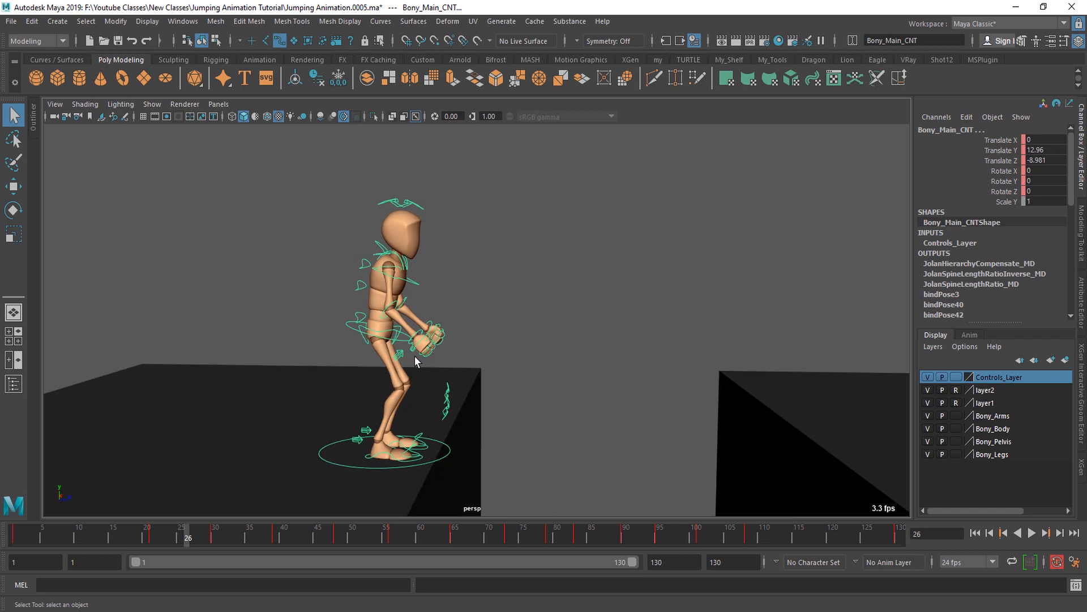
pyautogui.scroll(2, 497, 277)
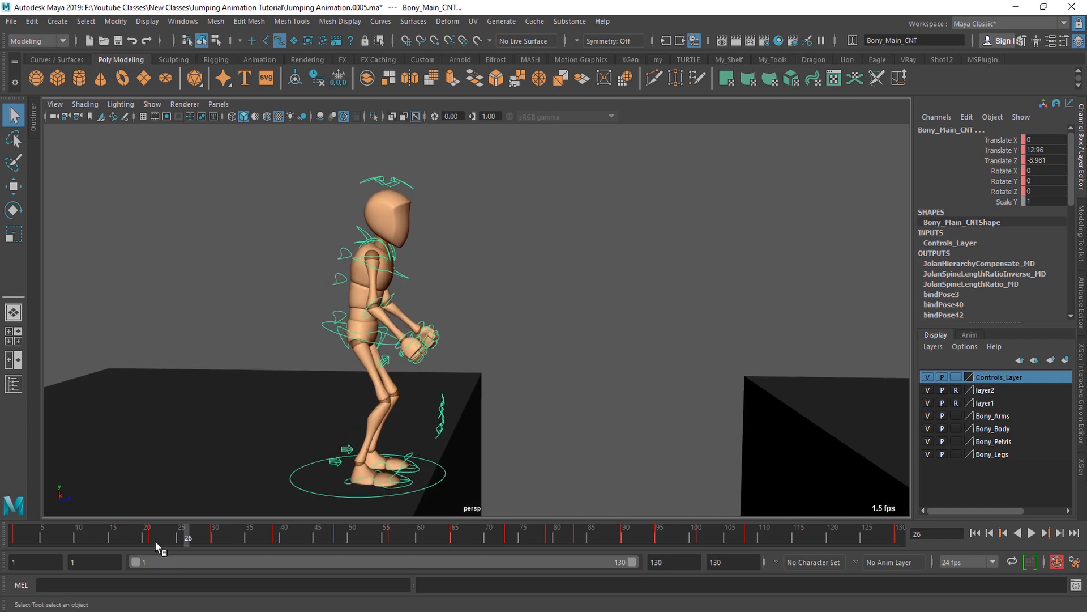
pyautogui.moveTo(155, 541); pyautogui.dragTo(179, 538)
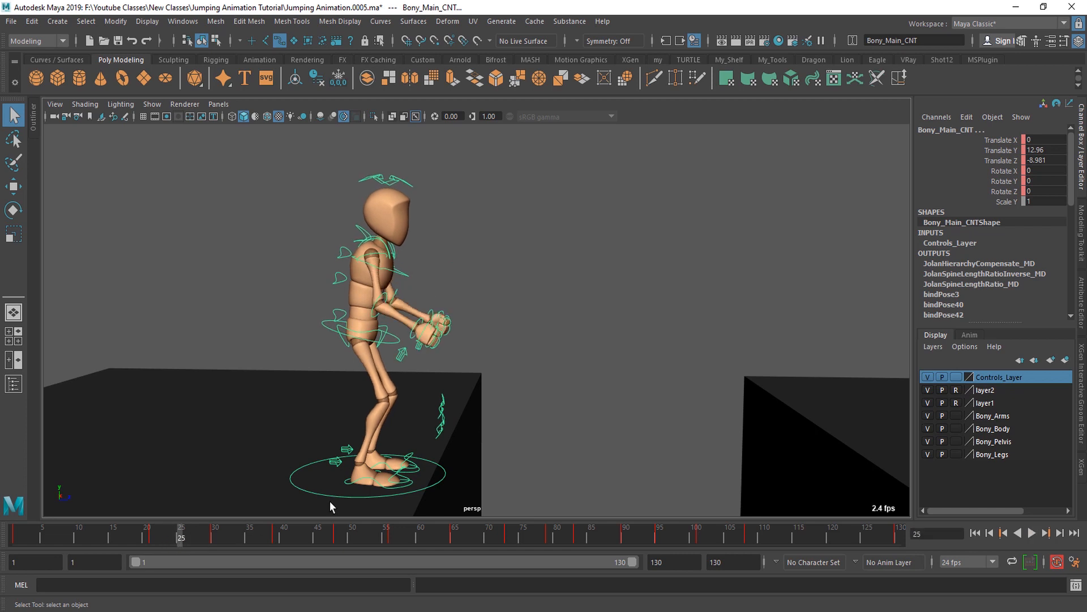
pyautogui.scroll(-5, 483, 358)
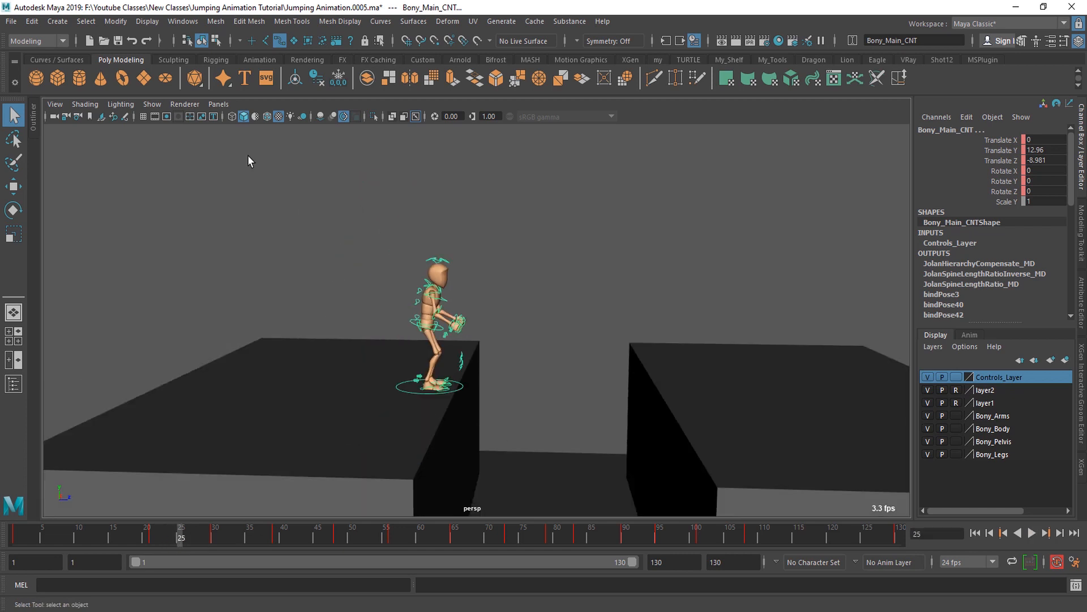
pyautogui.moveTo(238, 153); pyautogui.dragTo(565, 429)
pyautogui.scroll(2, 512, 442)
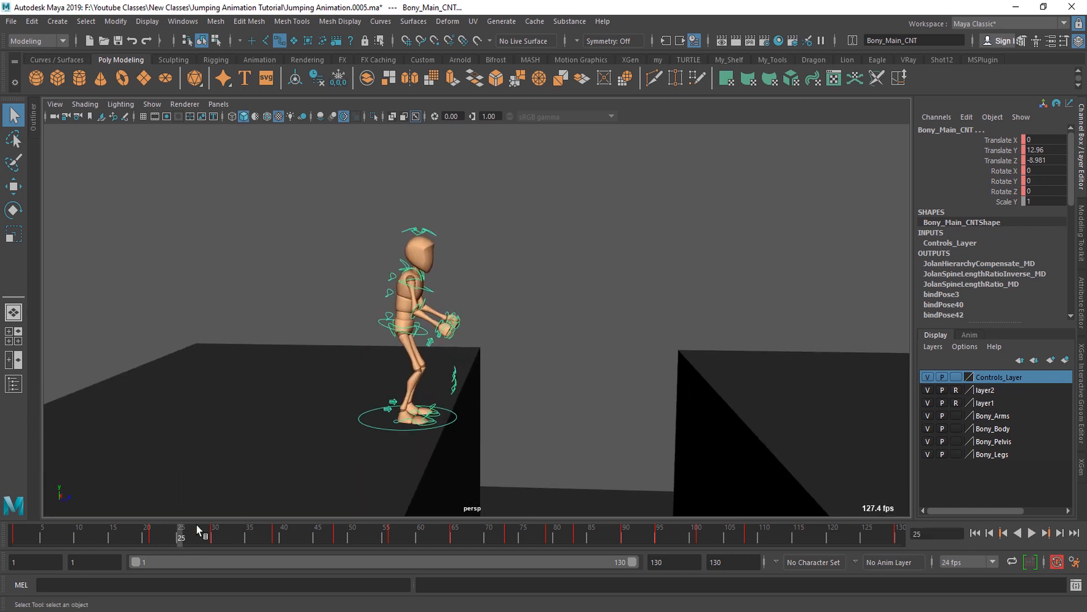
pyautogui.keyDown('alt'); pyautogui.moveTo(388, 459); pyautogui.dragTo(368, 465); pyautogui.keyUp('alt')
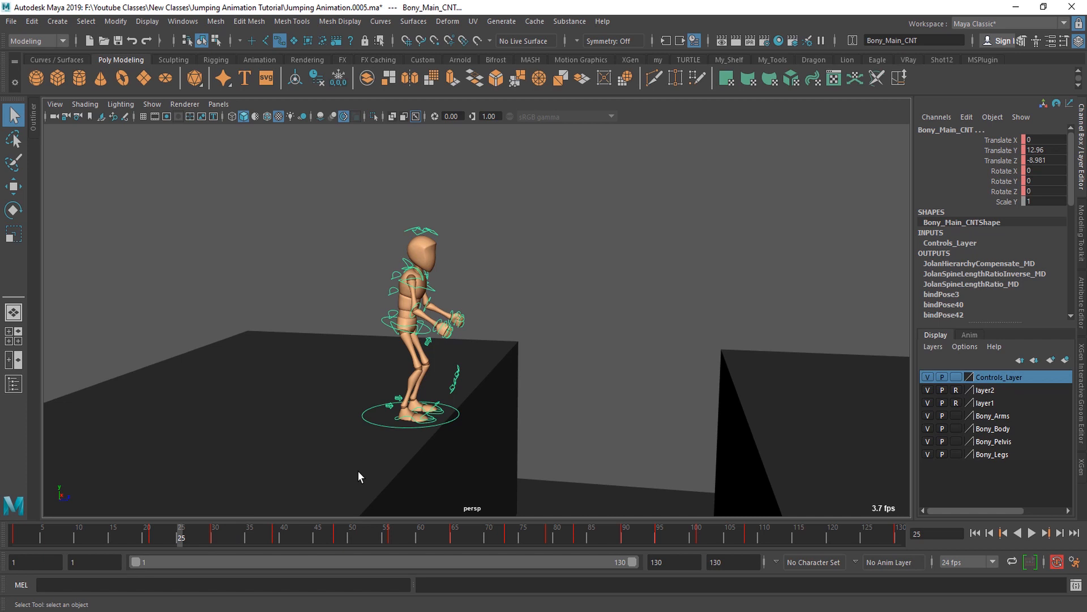
pyautogui.press('s')
pyautogui.keyDown('alt'); pyautogui.moveTo(419, 388); pyautogui.dragTo(525, 420); pyautogui.keyUp('alt')
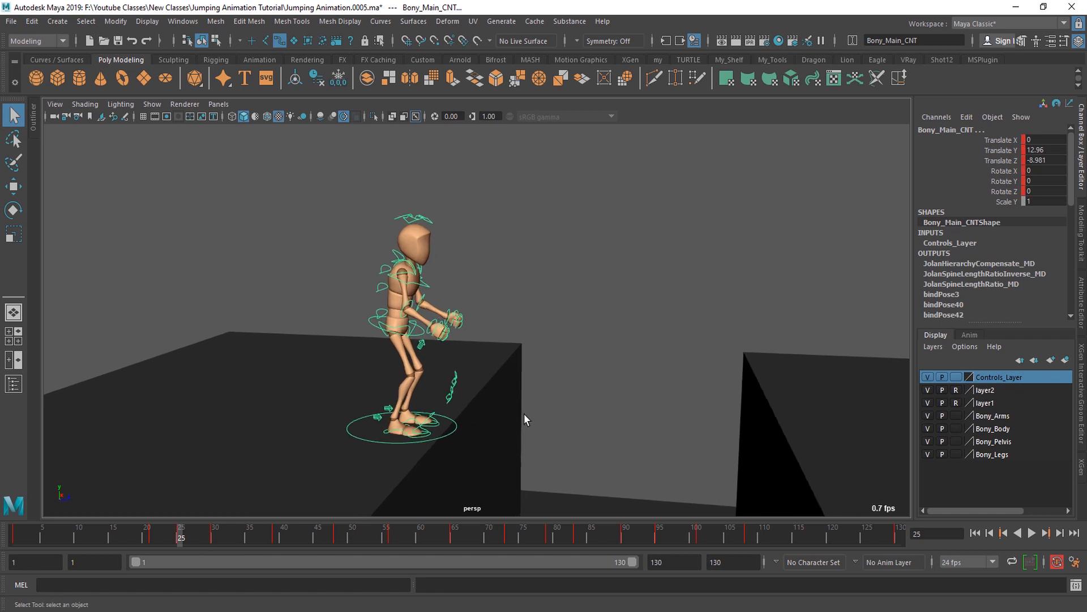
# - Change the tangents of the keys at frames 21, 25 and 30 to Stepped
pyautogui.keyDown('shift'); pyautogui.moveTo(130, 536); pyautogui.dragTo(216, 535); pyautogui.keyUp('shift')
pyautogui.rightClick(199, 533)
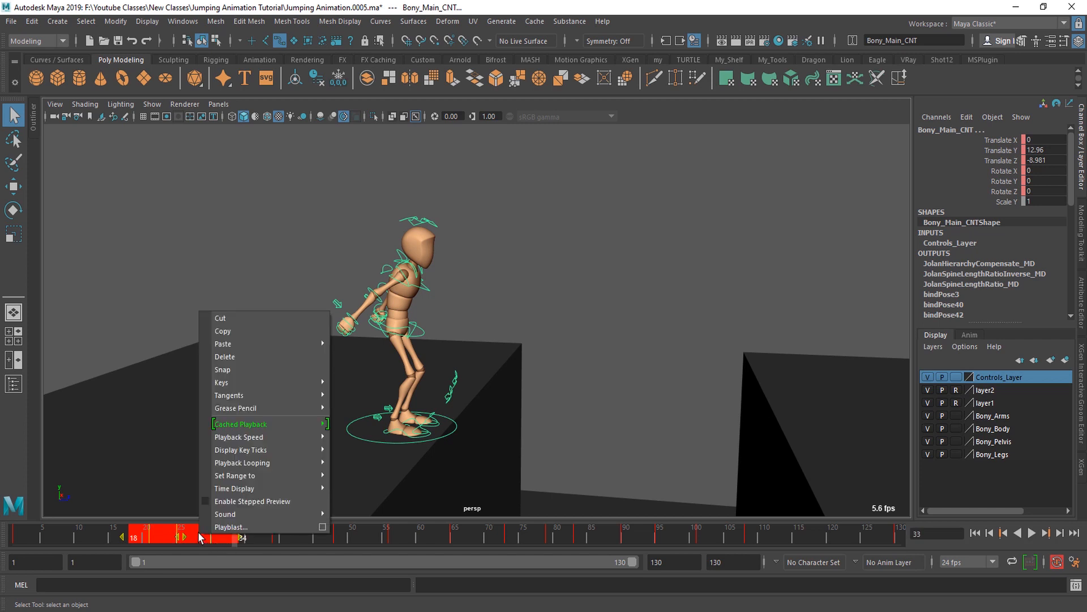
pyautogui.moveTo(236, 396)
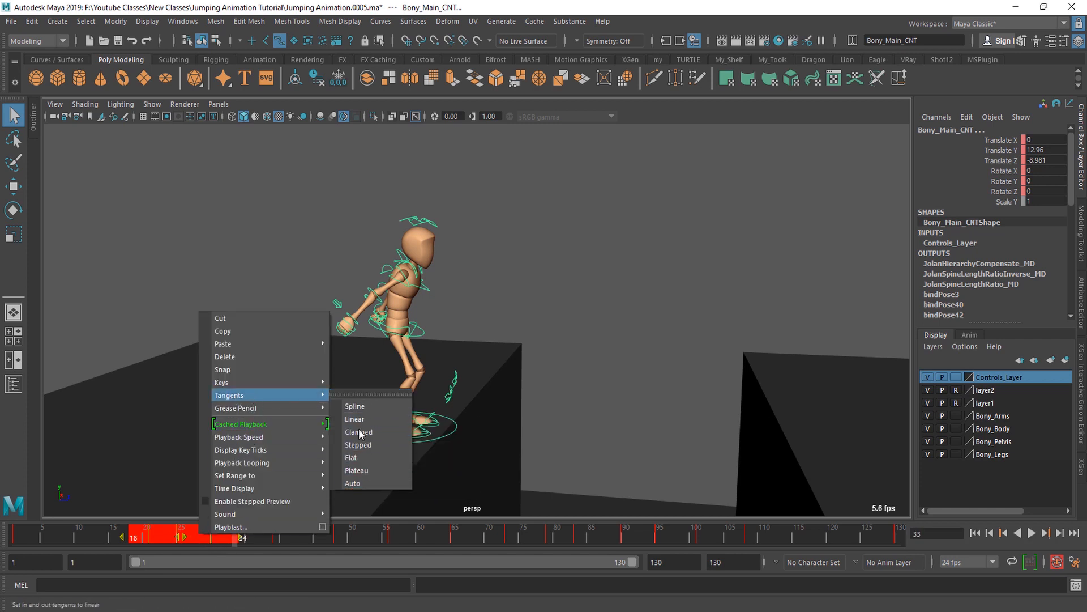
pyautogui.click(357, 446)
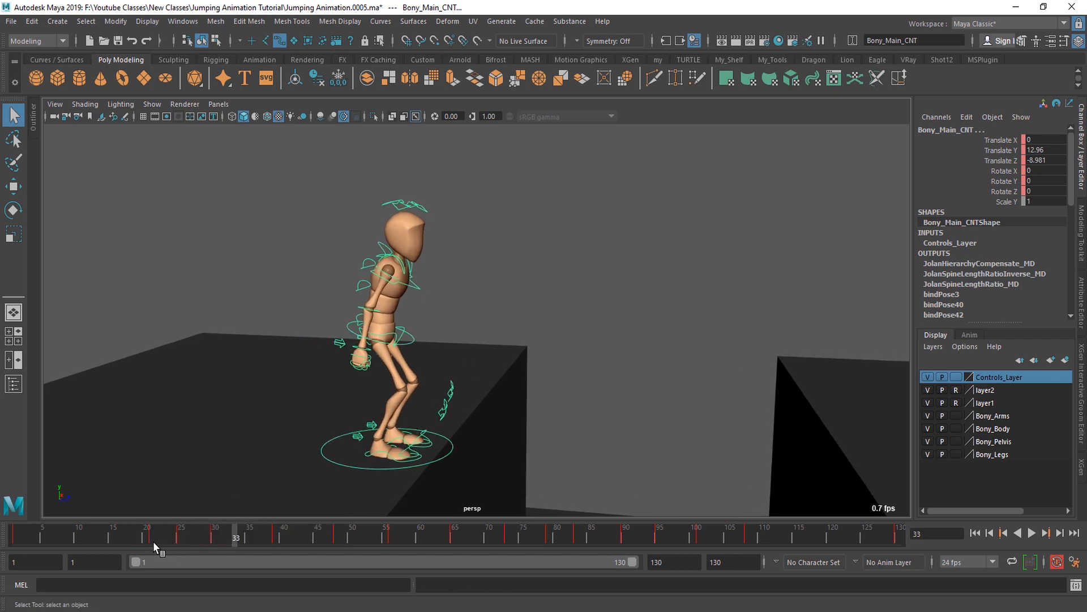
# - Play back the stepped poses around frames 21 to 30 and stop at frame 25
pyautogui.hotkey('alt', 'v')
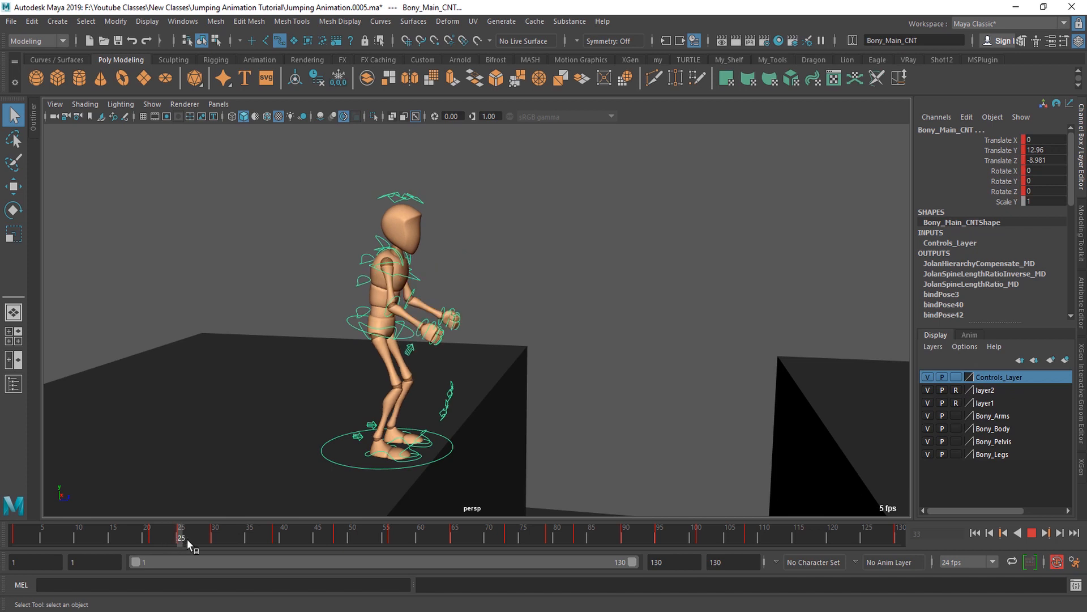
pyautogui.moveTo(187, 539)
pyautogui.mouseDown()
pyautogui.moveTo(241, 539)
pyautogui.moveTo(157, 544)
pyautogui.moveTo(178, 543)
pyautogui.mouseUp()
pyautogui.hotkey('alt', 'v')
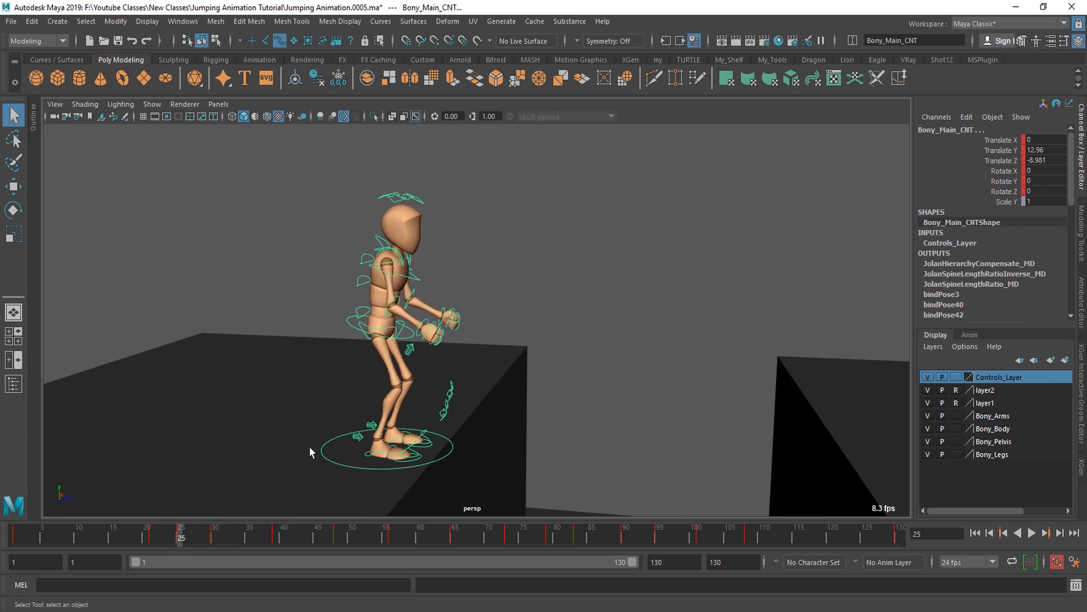
# - Copy the shoulder, elbow and wrist FK keys of both arms from frame 21 and paste them at frame 25
pyautogui.keyDown('alt'); pyautogui.moveTo(439, 454); pyautogui.dragTo(310, 447); pyautogui.keyUp('alt')
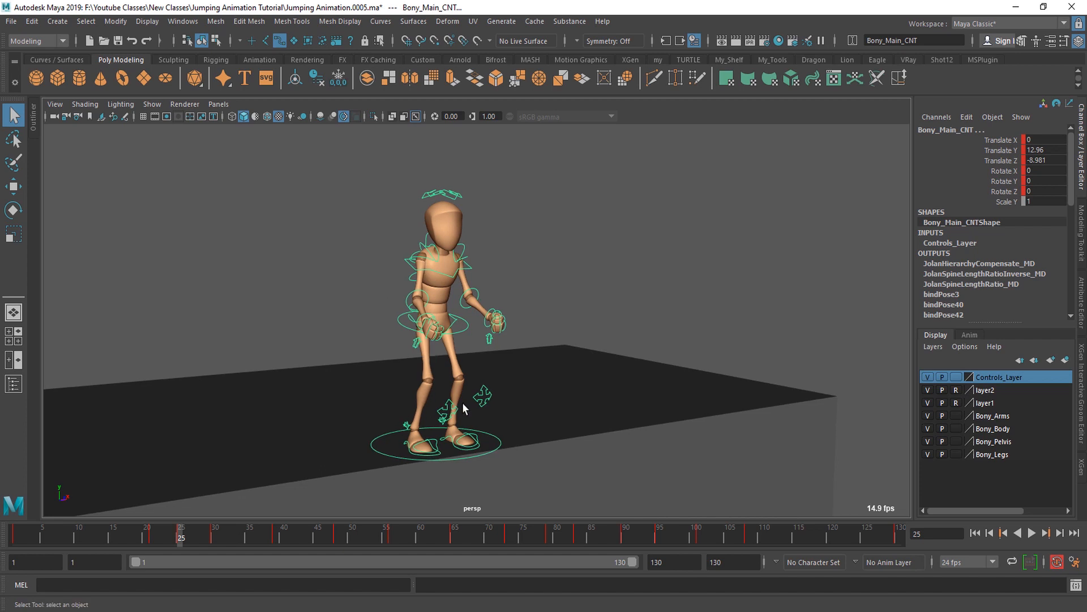
pyautogui.keyDown('alt'); pyautogui.moveTo(425, 434); pyautogui.dragTo(503, 431); pyautogui.keyUp('alt')
pyautogui.keyDown('alt'); pyautogui.moveTo(481, 424); pyautogui.dragTo(473, 478, button='middle'); pyautogui.keyUp('alt')
pyautogui.keyDown('alt'); pyautogui.moveTo(441, 471); pyautogui.dragTo(475, 471, button='right'); pyautogui.keyUp('alt')
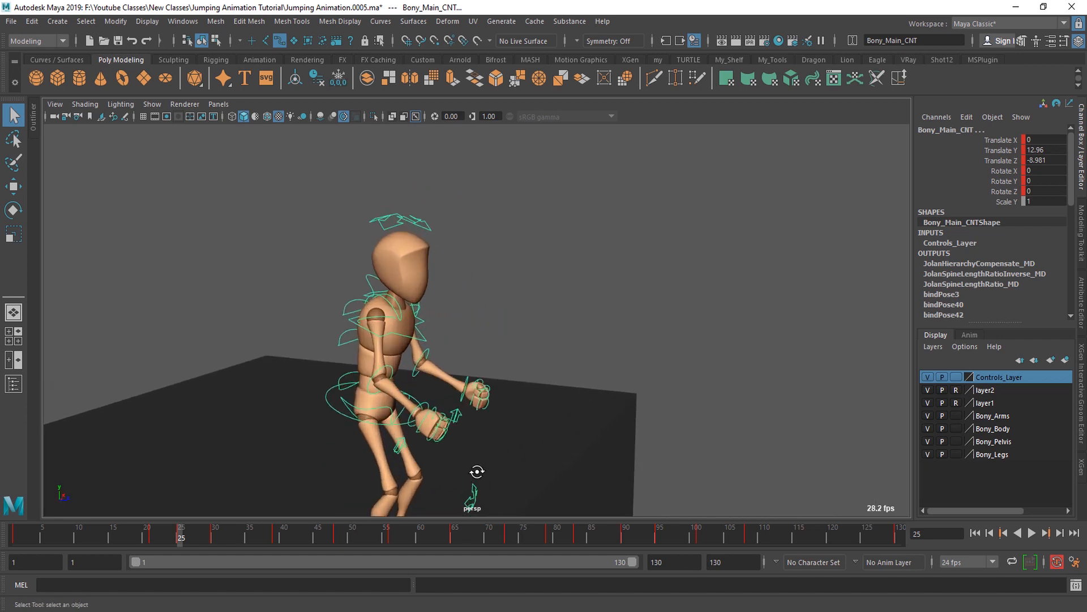
pyautogui.keyDown('alt'); pyautogui.moveTo(476, 470); pyautogui.dragTo(498, 473); pyautogui.keyUp('alt')
pyautogui.scroll(3, 460, 420)
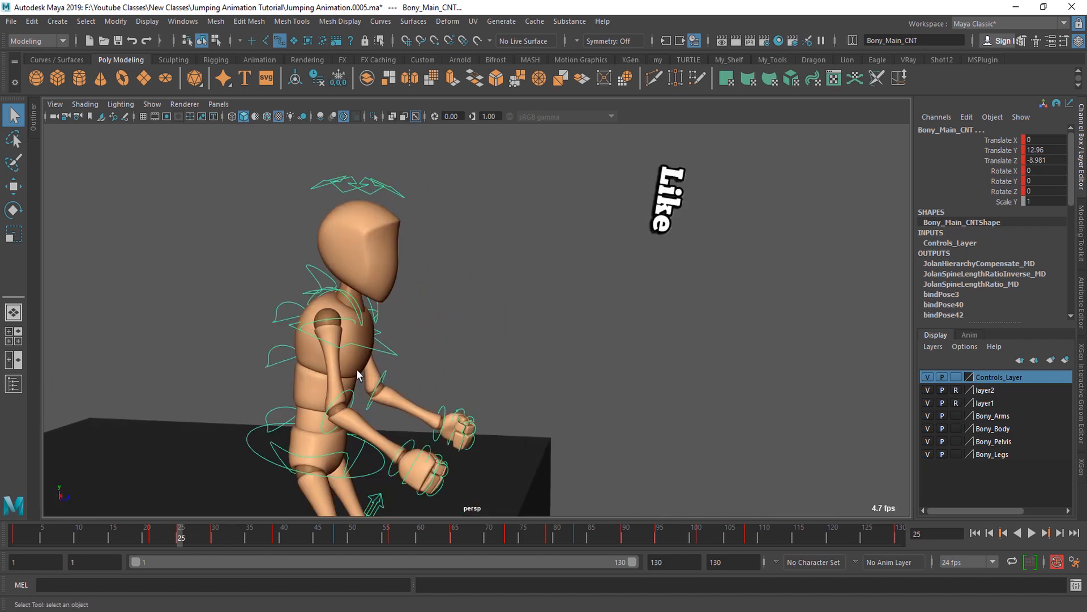
pyautogui.keyDown('alt'); pyautogui.moveTo(350, 338); pyautogui.dragTo(362, 342); pyautogui.keyUp('alt')
pyautogui.click(356, 335)
pyautogui.click(448, 421)
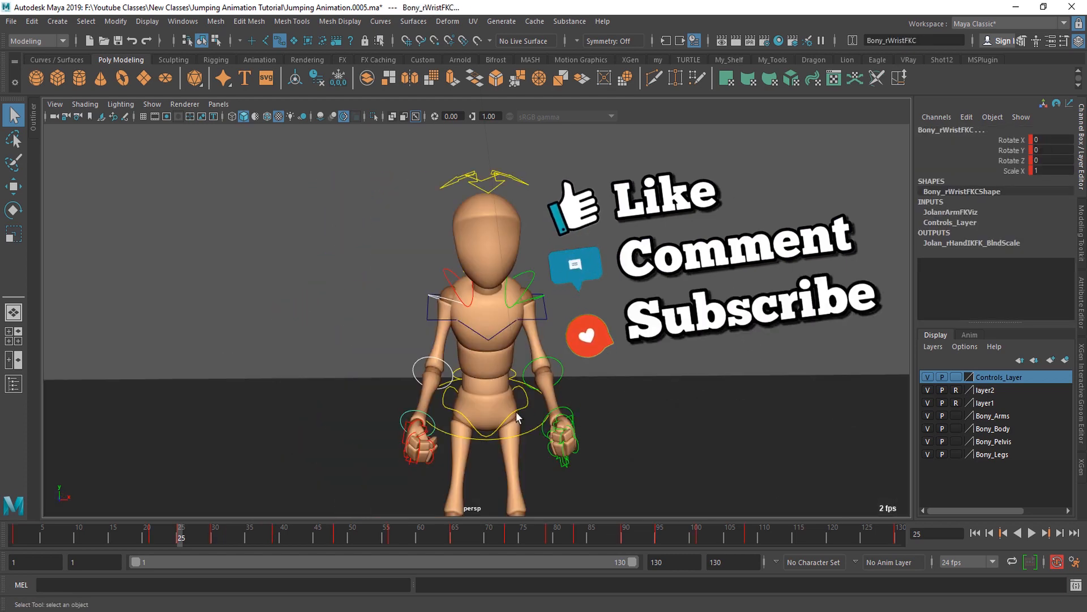
pyautogui.click(539, 285)
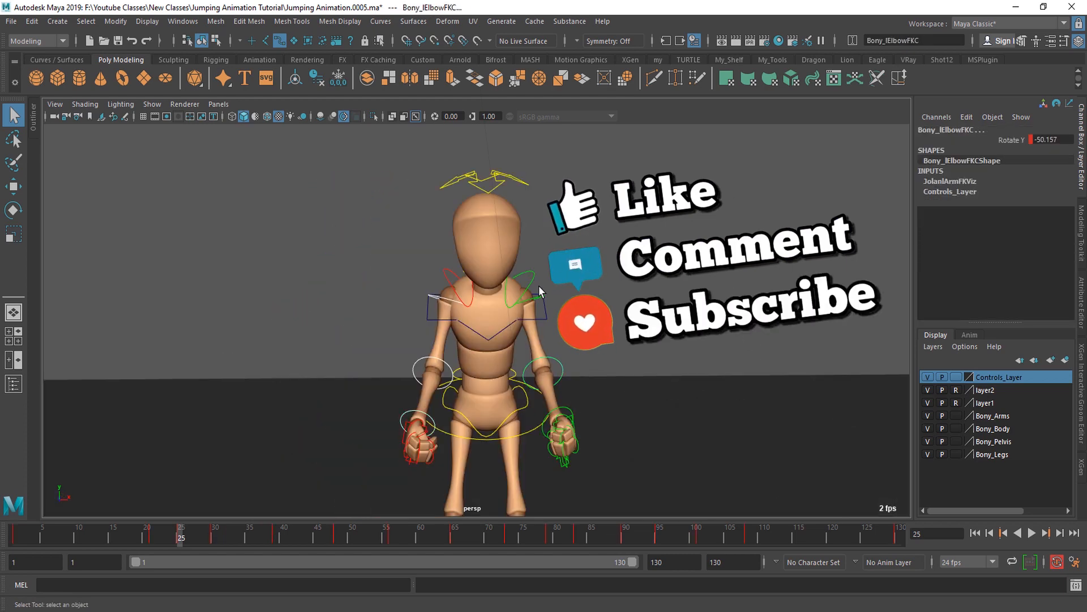
pyautogui.keyDown('alt'); pyautogui.moveTo(593, 379); pyautogui.dragTo(550, 416); pyautogui.keyUp('alt')
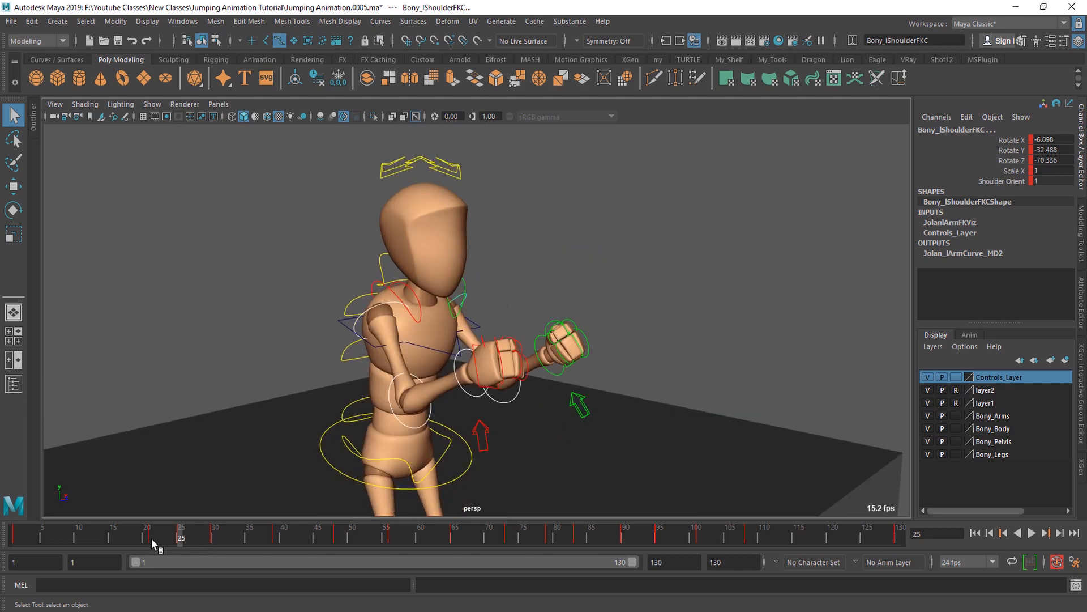
pyautogui.click(151, 538)
pyautogui.rightClick(151, 538)
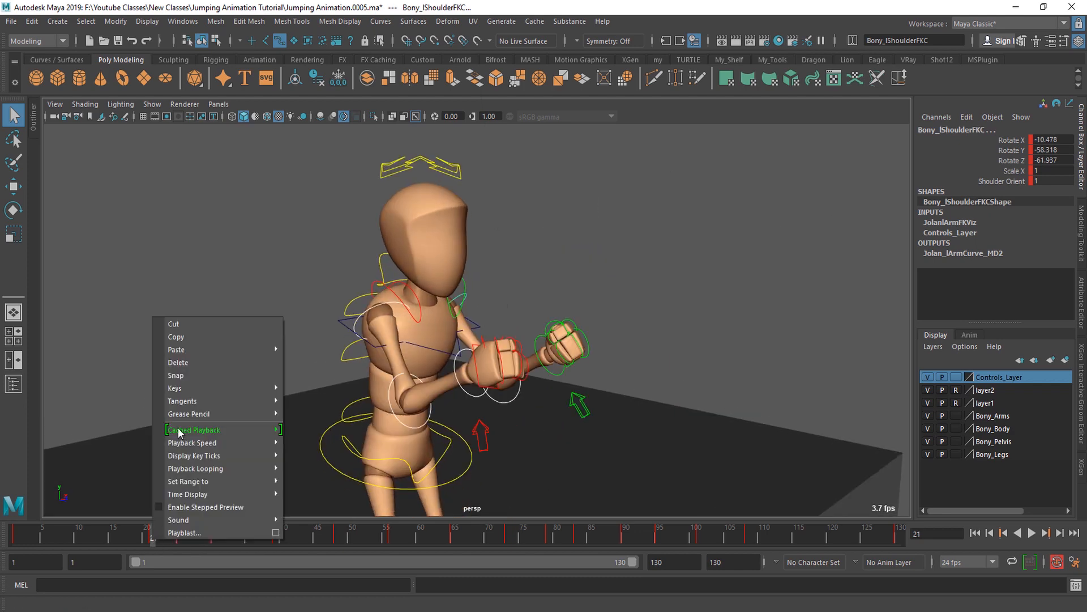
pyautogui.click(170, 335)
pyautogui.click(180, 538)
pyautogui.rightClick(180, 538)
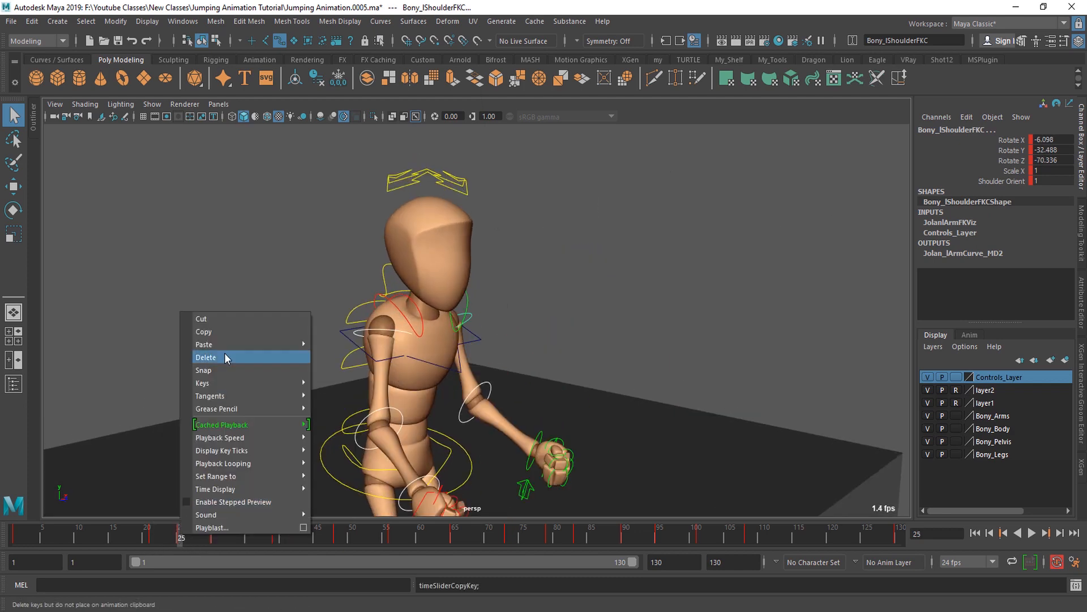
pyautogui.moveTo(236, 346)
pyautogui.click(345, 356)
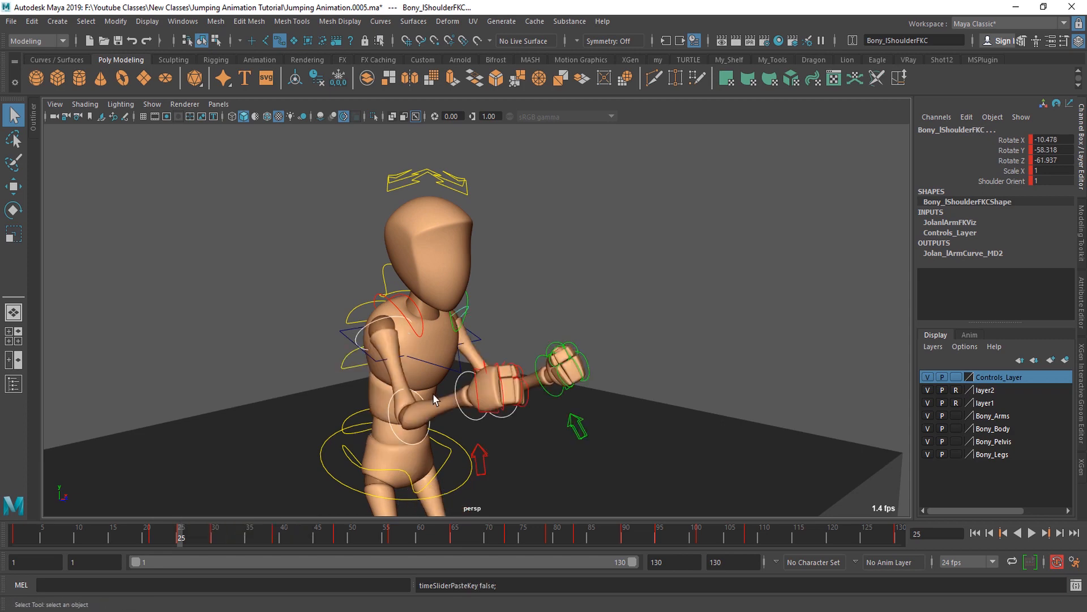
# - Rotate the right shoulder FK control to lower the arm slightly at frame 25 and key it
pyautogui.click(385, 324)
pyautogui.keyDown('alt'); pyautogui.moveTo(509, 365); pyautogui.dragTo(436, 363); pyautogui.keyUp('alt')
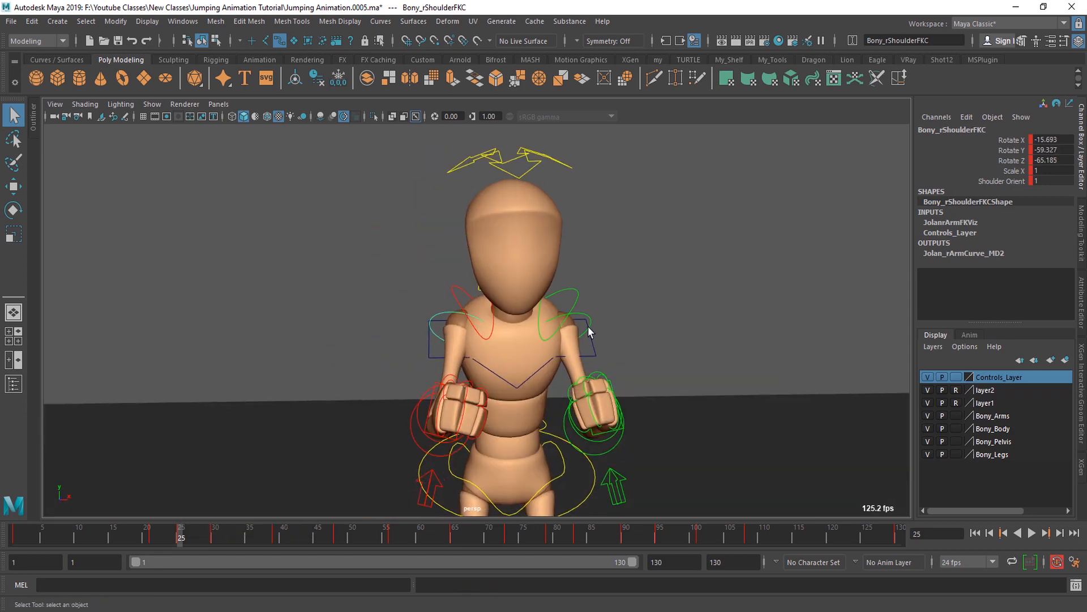
pyautogui.click(588, 321)
pyautogui.press('e')
pyautogui.keyDown('alt'); pyautogui.moveTo(529, 413); pyautogui.dragTo(571, 347); pyautogui.keyUp('alt')
pyautogui.press('q')
pyautogui.click(683, 316)
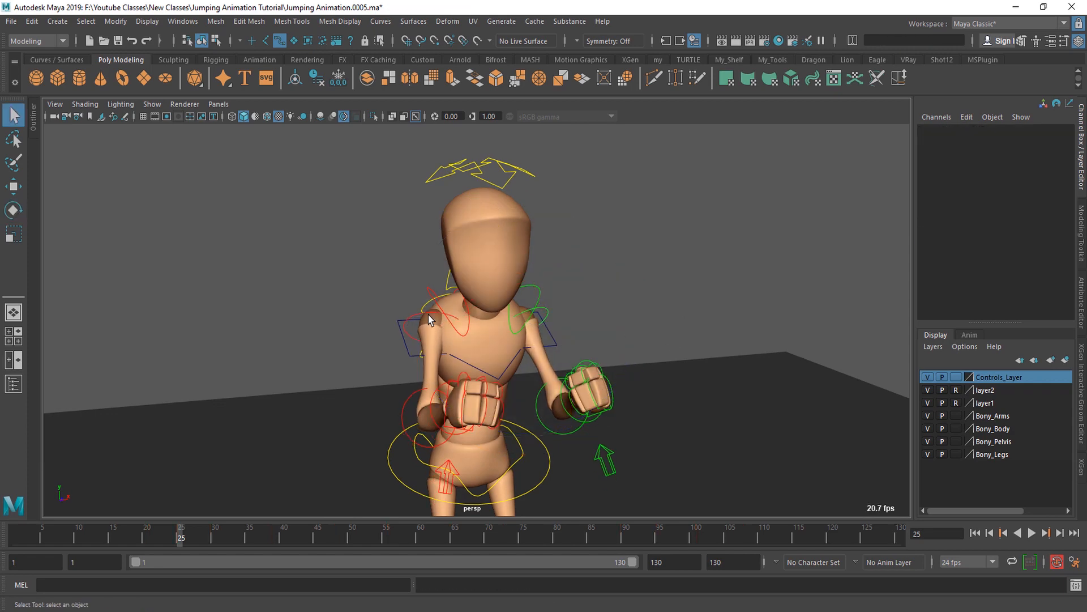
pyautogui.click(429, 313)
pyautogui.scroll(-1, 466, 359)
pyautogui.press('e')
pyautogui.moveTo(480, 337); pyautogui.dragTo(417, 352)
pyautogui.press('s')
pyautogui.press('q')
# - Rotate the left shoulder FK control to about -7, -48, -67 so the left arm matches the right
pyautogui.click(563, 328)
pyautogui.press('e')
pyautogui.keyDown('alt'); pyautogui.moveTo(608, 372); pyautogui.dragTo(575, 432); pyautogui.keyUp('alt')
pyautogui.press('q')
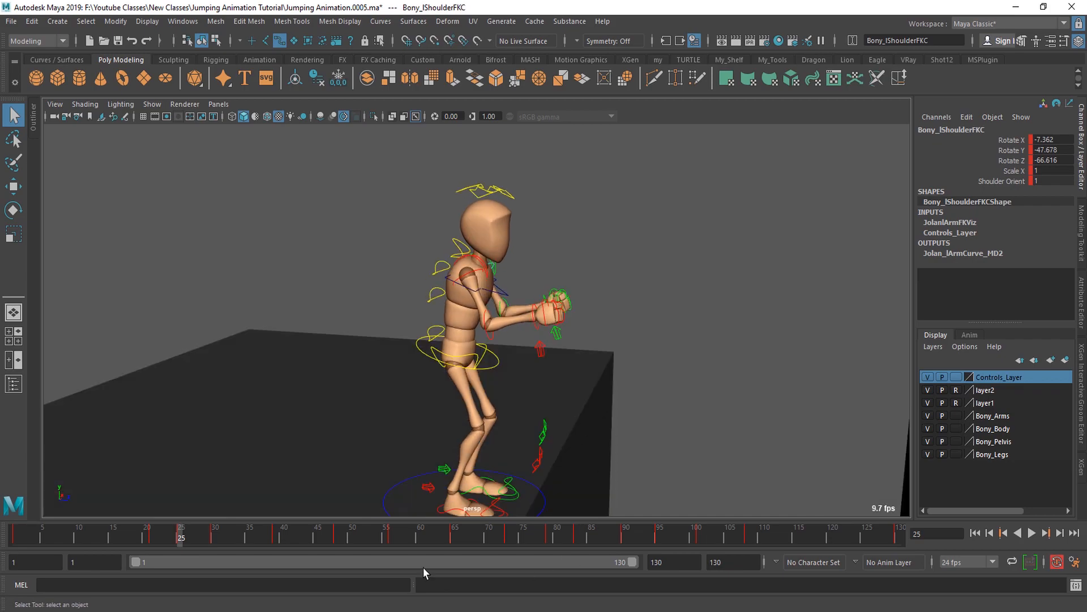
# - Switch to the jump reference in Premiere Pro, step through frames 21 to 28 to study the arm swing, and return to Maya
pyautogui.hotkey('alt', 'Tab')
pyautogui.moveTo(222, 564); pyautogui.dragTo(175, 569)
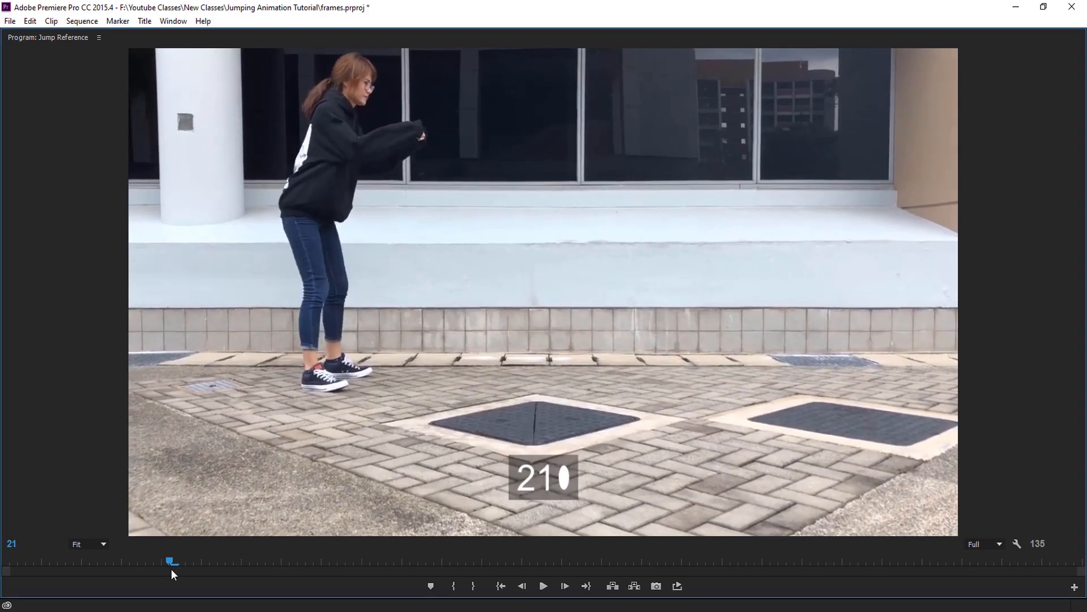
pyautogui.press('Right')
pyautogui.press('Right')
pyautogui.press('Right')
pyautogui.press('Right')
pyautogui.press('Right')
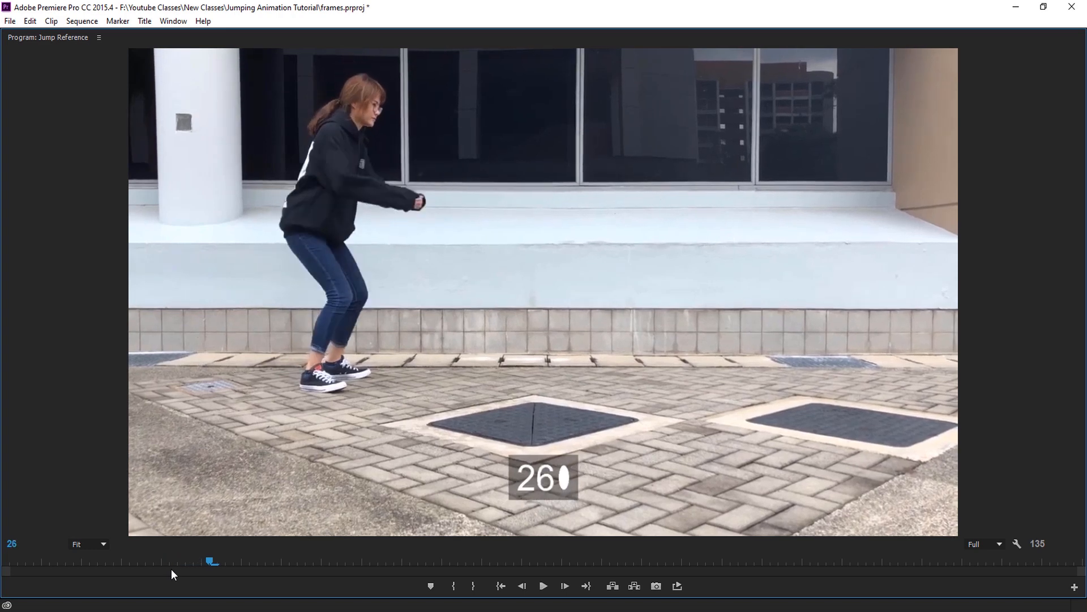
pyautogui.press('Right')
pyautogui.press('Right')
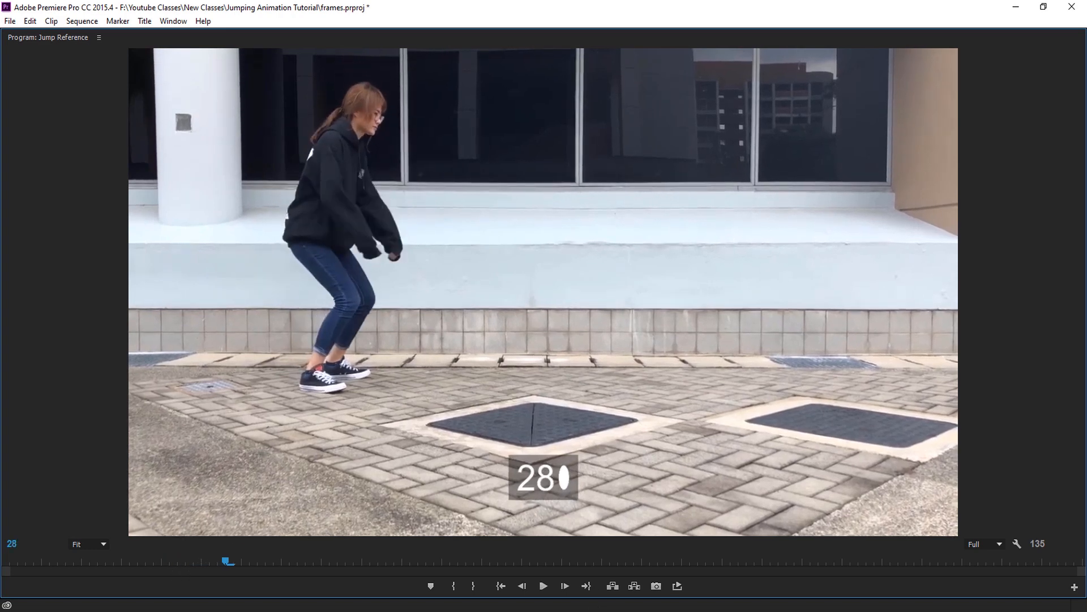
pyautogui.click(586, 609)
pyautogui.click(650, 583)
# - Select all of the character's controls and key the pose with the lowered arms at frame 25
pyautogui.scroll(-5, 397, 341)
pyautogui.moveTo(315, 185); pyautogui.dragTo(623, 462)
pyautogui.press('s')
# - Hide Controls_Layer, play back and scrub the stepped poses around frames 20 to 30, and go to frame 25
pyautogui.keyDown('alt'); pyautogui.moveTo(490, 461); pyautogui.dragTo(696, 462, button='right'); pyautogui.keyUp('alt')
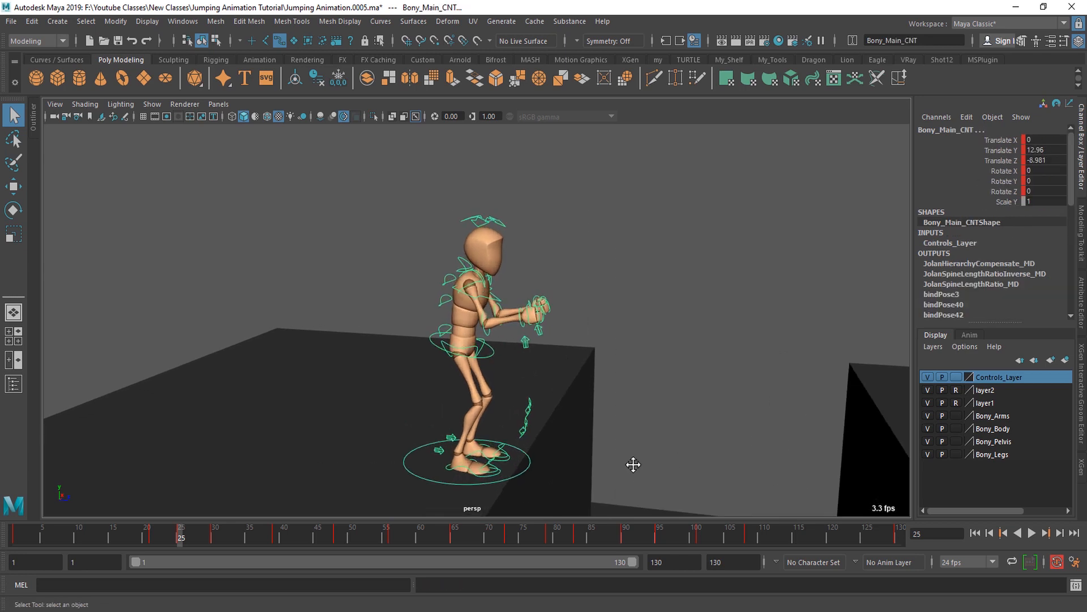
pyautogui.keyDown('alt'); pyautogui.moveTo(634, 464); pyautogui.dragTo(583, 466, button='middle'); pyautogui.keyUp('alt')
pyautogui.click(928, 377)
pyautogui.click(137, 535)
pyautogui.hotkey('alt', 'v')
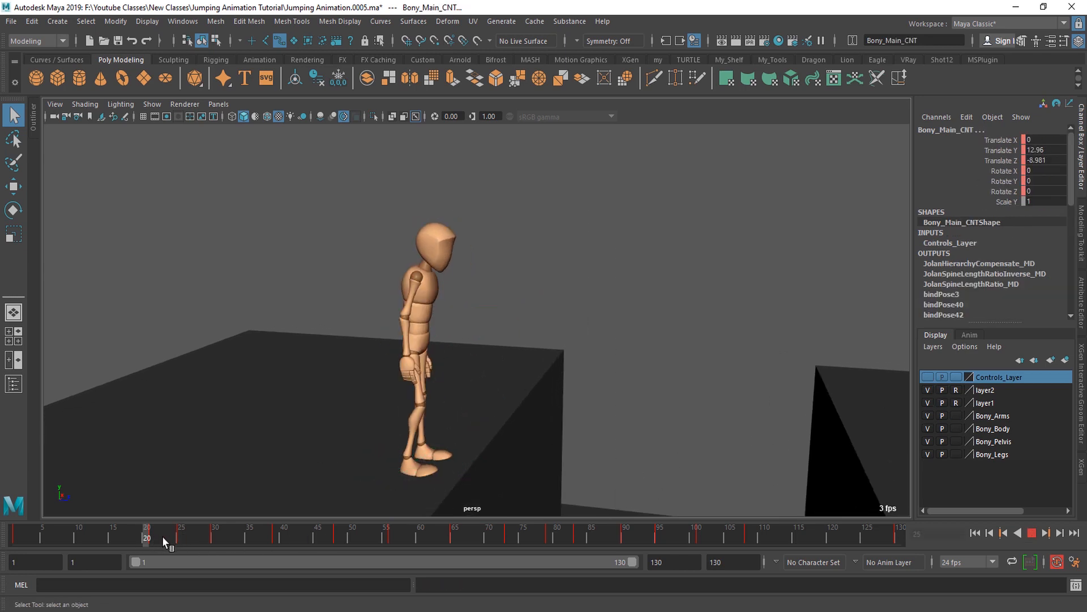
pyautogui.hotkey('alt', 'v')
pyautogui.click(144, 542)
pyautogui.hotkey('alt', 'v')
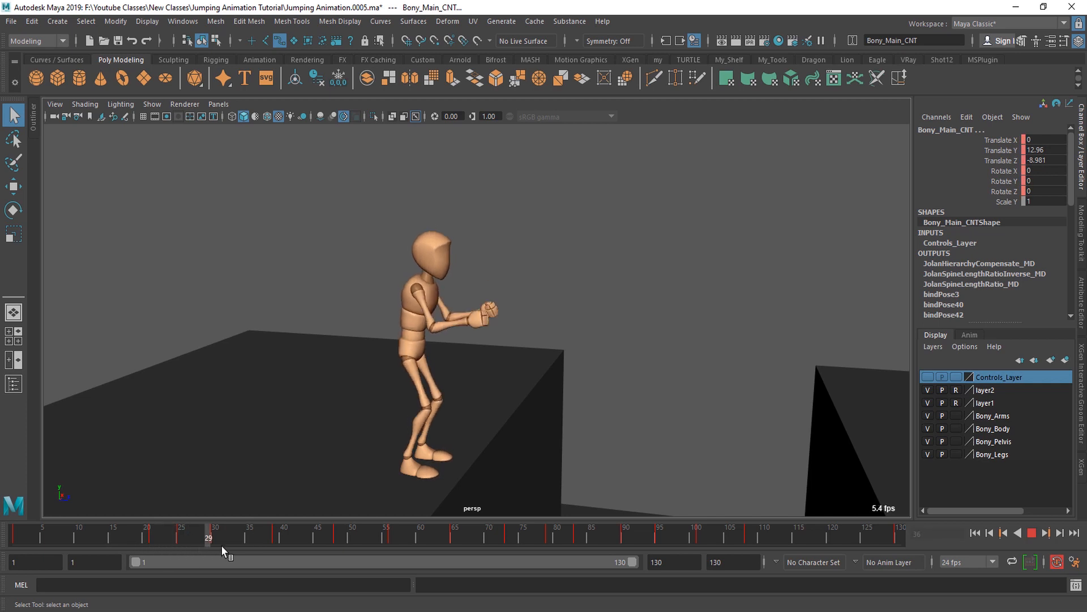
pyautogui.moveTo(142, 546); pyautogui.dragTo(187, 545)
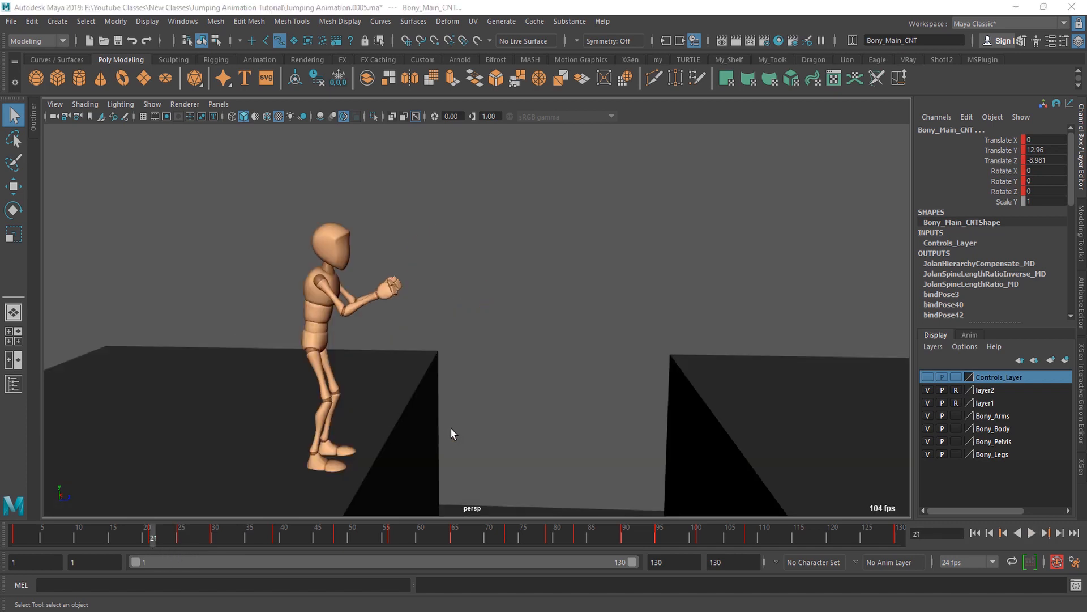
pyautogui.keyDown('alt'); pyautogui.moveTo(451, 427); pyautogui.dragTo(341, 486); pyautogui.keyUp('alt')
pyautogui.click(178, 543)
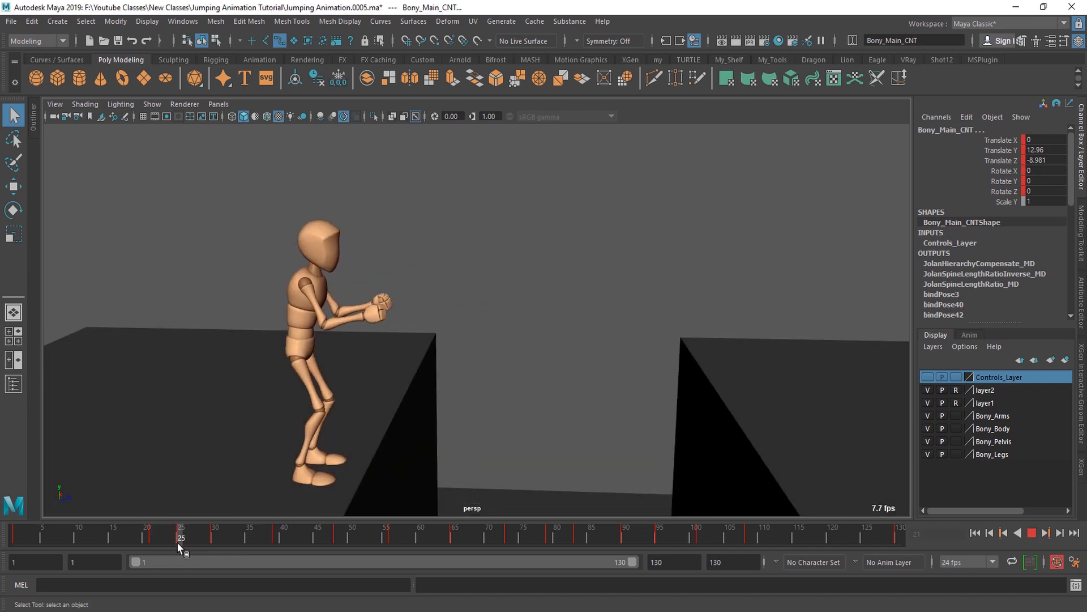
# - Show Controls_Layer again and rotate the right and left elbow FK controls to adjust the forearms at frame 25
pyautogui.keyDown('alt'); pyautogui.moveTo(358, 418); pyautogui.dragTo(443, 419); pyautogui.keyUp('alt')
pyautogui.scroll(1, 446, 417)
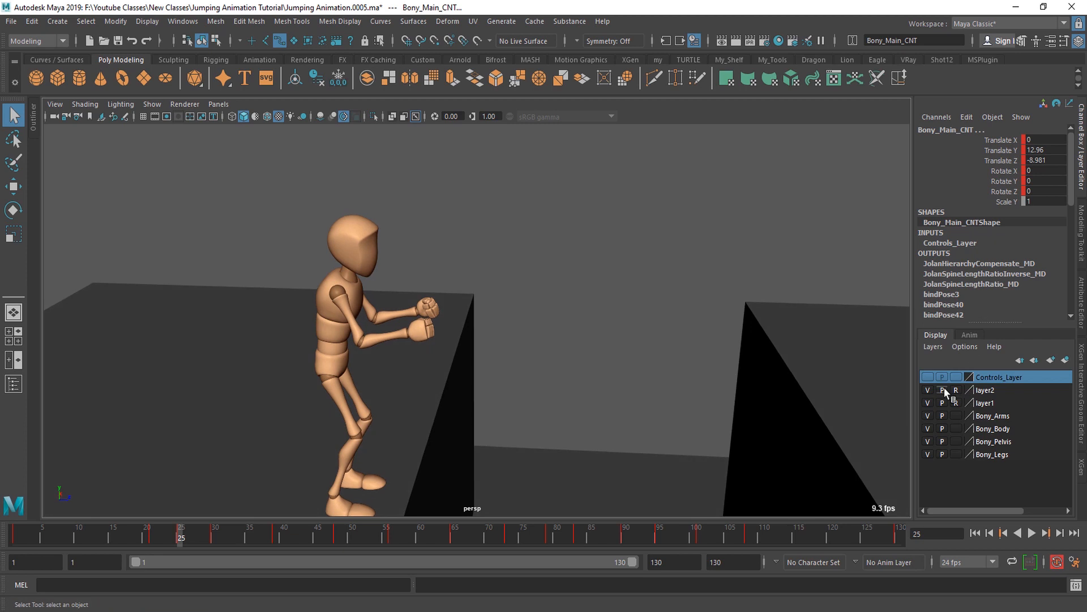
pyautogui.click(927, 377)
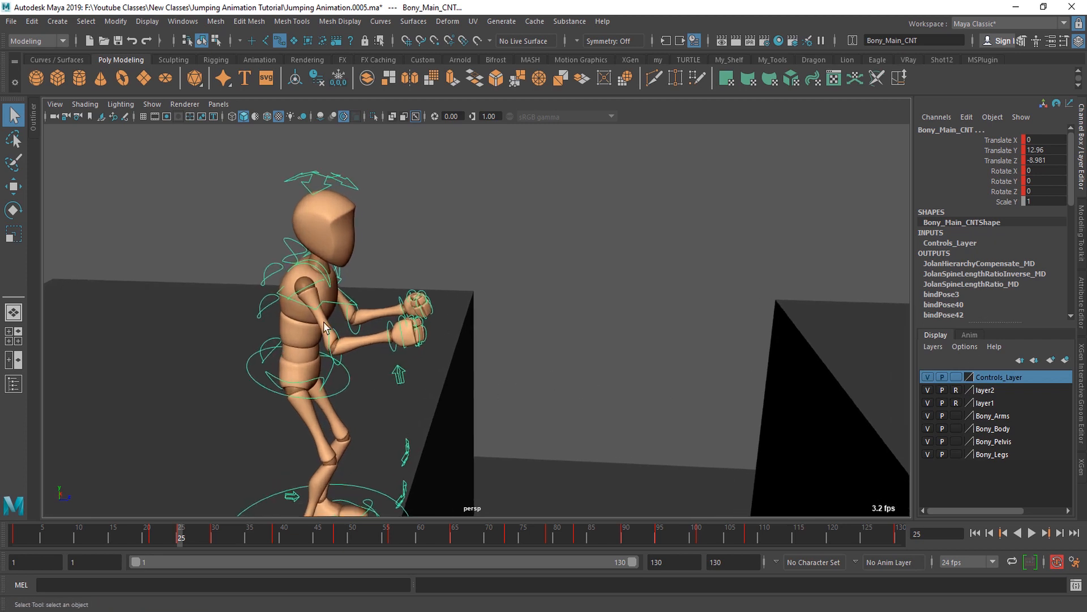
pyautogui.click(329, 331)
pyautogui.press('e')
pyautogui.keyDown('alt'); pyautogui.moveTo(351, 349); pyautogui.dragTo(255, 309); pyautogui.keyUp('alt')
pyautogui.press('q')
pyautogui.click(349, 308)
pyautogui.click(463, 252)
pyautogui.press('e')
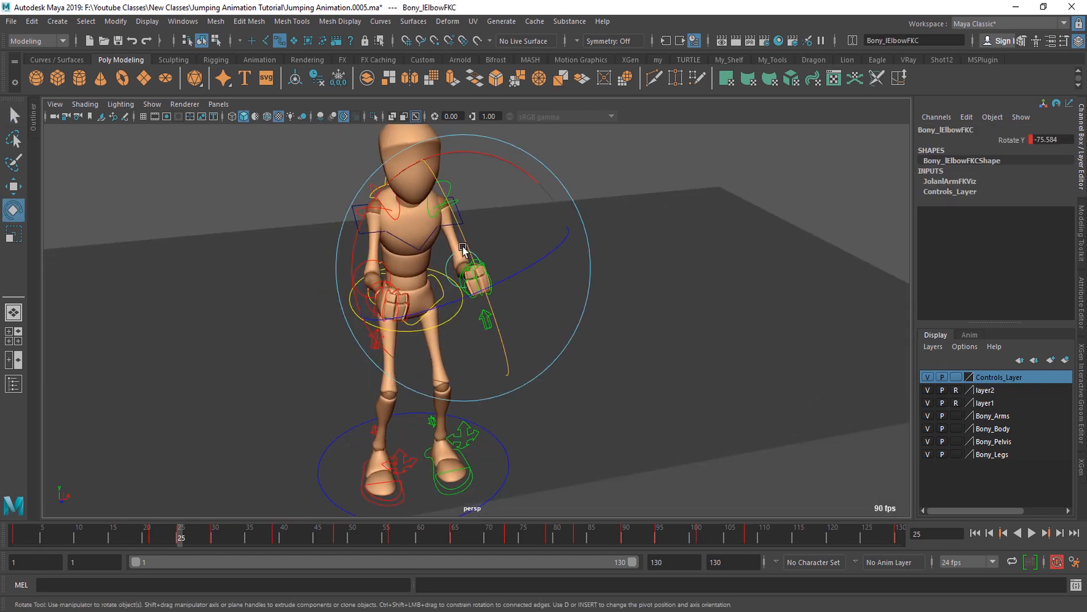
pyautogui.moveTo(462, 250); pyautogui.dragTo(466, 261)
pyautogui.press('q')
# - Select the whole set of character controls and key the adjusted elbow pose at frame 25
pyautogui.scroll(-3, 465, 375)
pyautogui.keyDown('alt'); pyautogui.moveTo(464, 376); pyautogui.dragTo(572, 368); pyautogui.keyUp('alt')
pyautogui.moveTo(259, 201); pyautogui.dragTo(460, 462)
pyautogui.press('s')
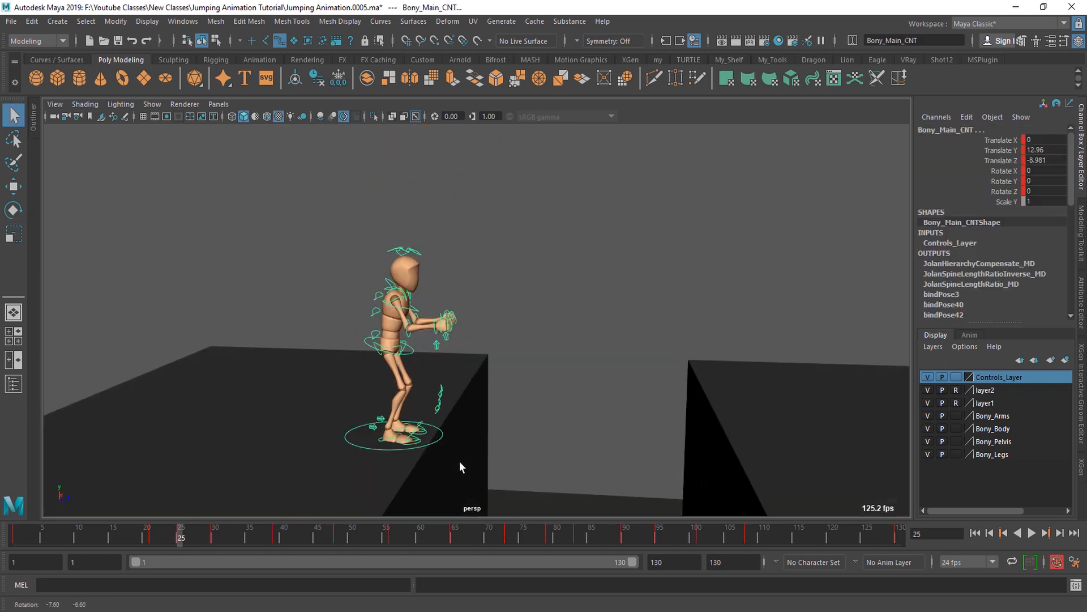
# - Switch to the jump reference in Premiere Pro, examine the arms at frames 11 to 13, and return to Maya
pyautogui.moveTo(103, 528); pyautogui.dragTo(87, 563)
pyautogui.hotkey('alt', 'Tab')
pyautogui.click(22, 560)
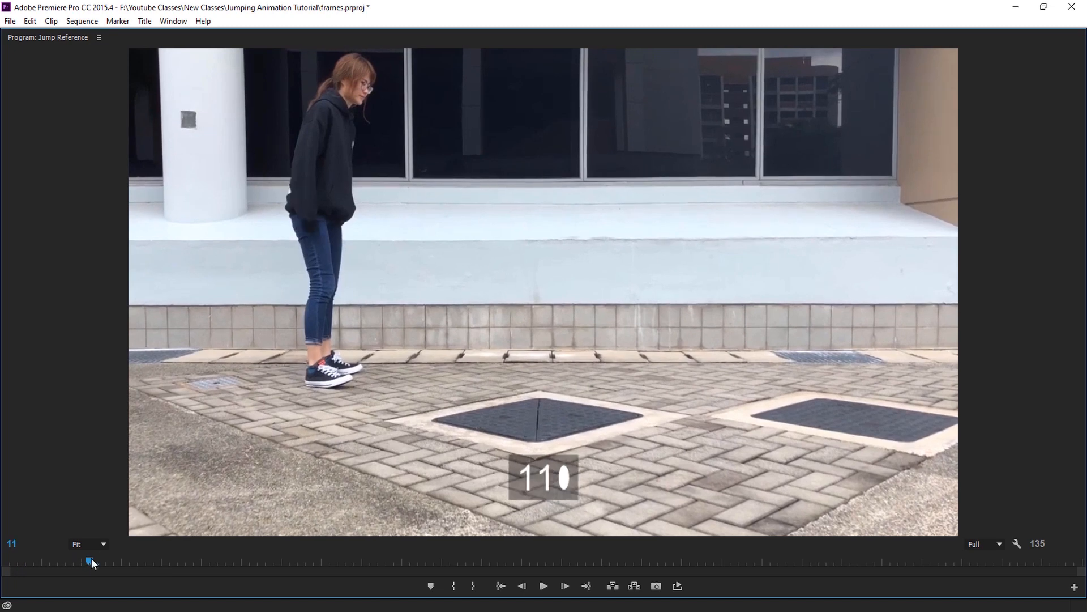
pyautogui.moveTo(90, 559)
pyautogui.mouseDown()
pyautogui.moveTo(141, 559)
pyautogui.moveTo(107, 561)
pyautogui.mouseUp()
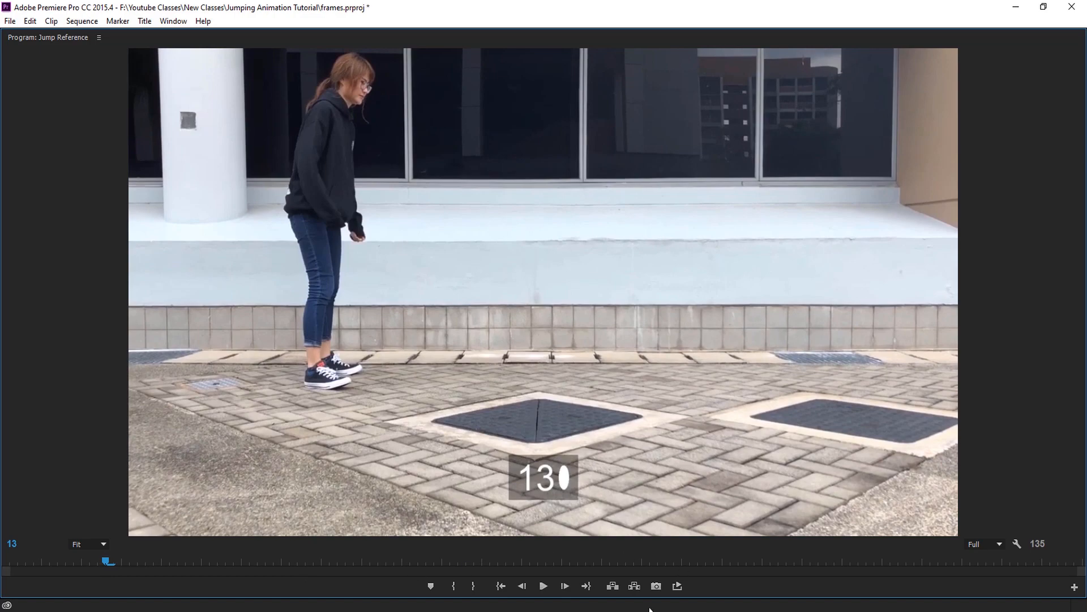
pyautogui.moveTo(583, 607)
pyautogui.click(651, 561)
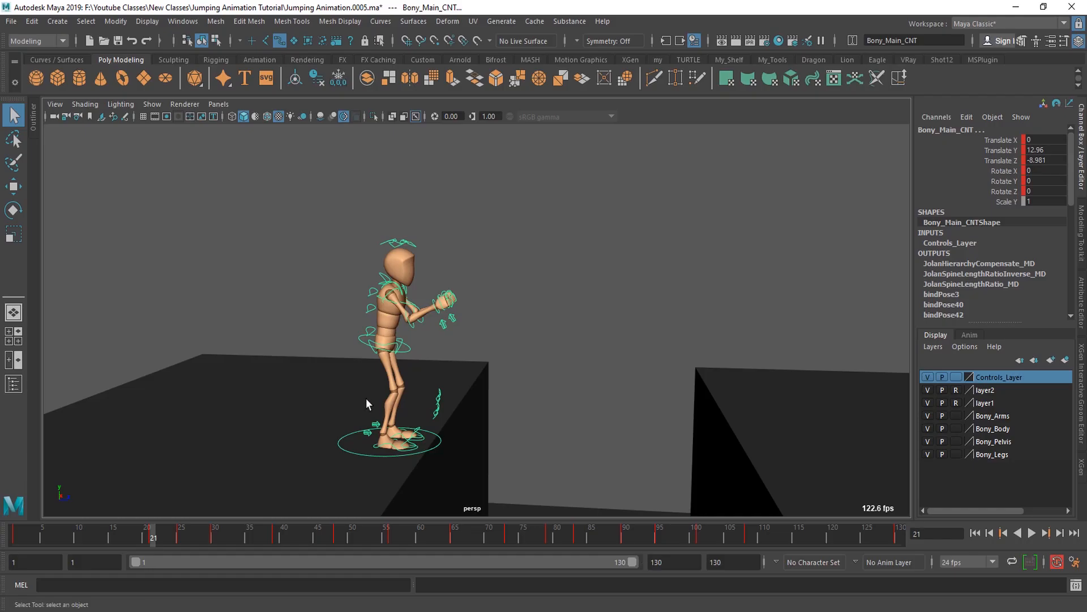
# - Select all of the character's controls, key the standing pose at frame 11, and scrub frames 1 to 10 to check the hold
pyautogui.click(12, 545)
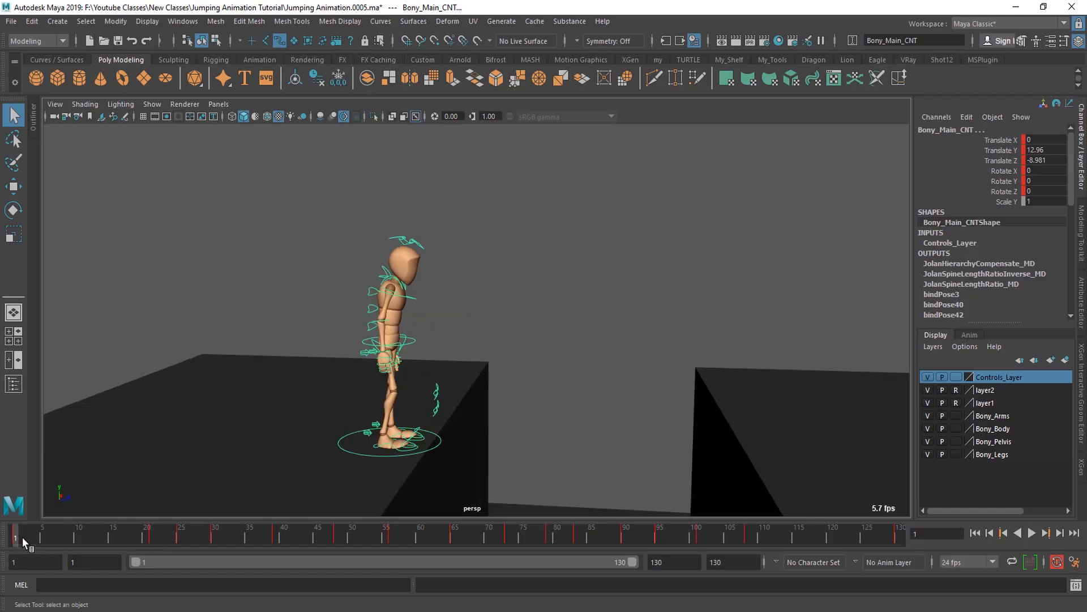
pyautogui.moveTo(22, 538); pyautogui.dragTo(83, 545)
pyautogui.keyDown('alt'); pyautogui.moveTo(134, 504); pyautogui.dragTo(377, 328); pyautogui.keyUp('alt')
pyautogui.moveTo(217, 186); pyautogui.dragTo(580, 454)
pyautogui.keyDown('alt'); pyautogui.moveTo(473, 462); pyautogui.dragTo(516, 478, button='right'); pyautogui.keyUp('alt')
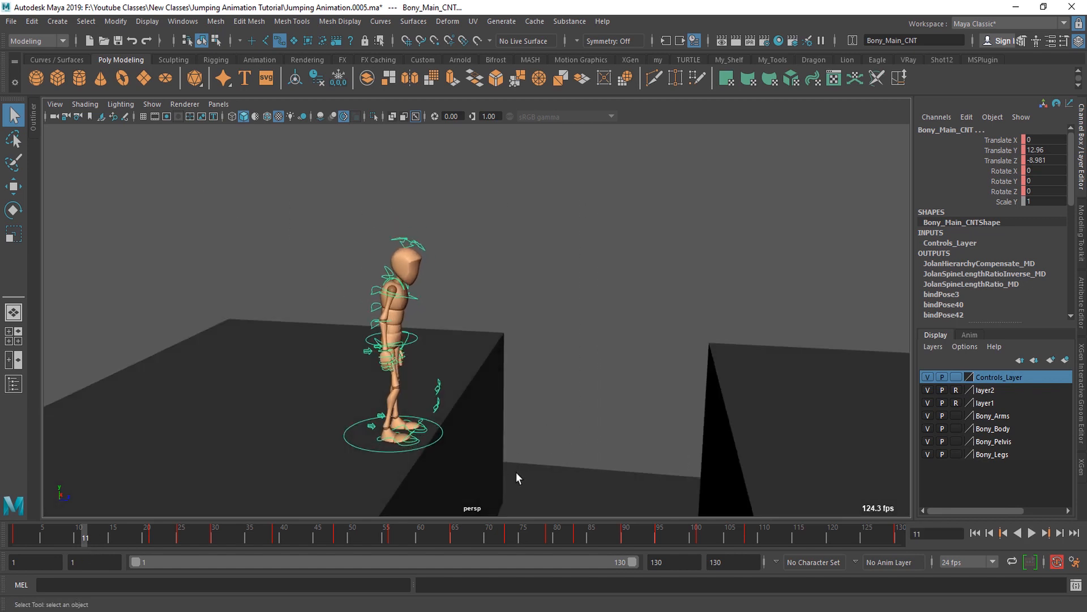
pyautogui.press('s')
pyautogui.keyDown('alt'); pyautogui.moveTo(465, 446); pyautogui.dragTo(391, 454); pyautogui.keyUp('alt')
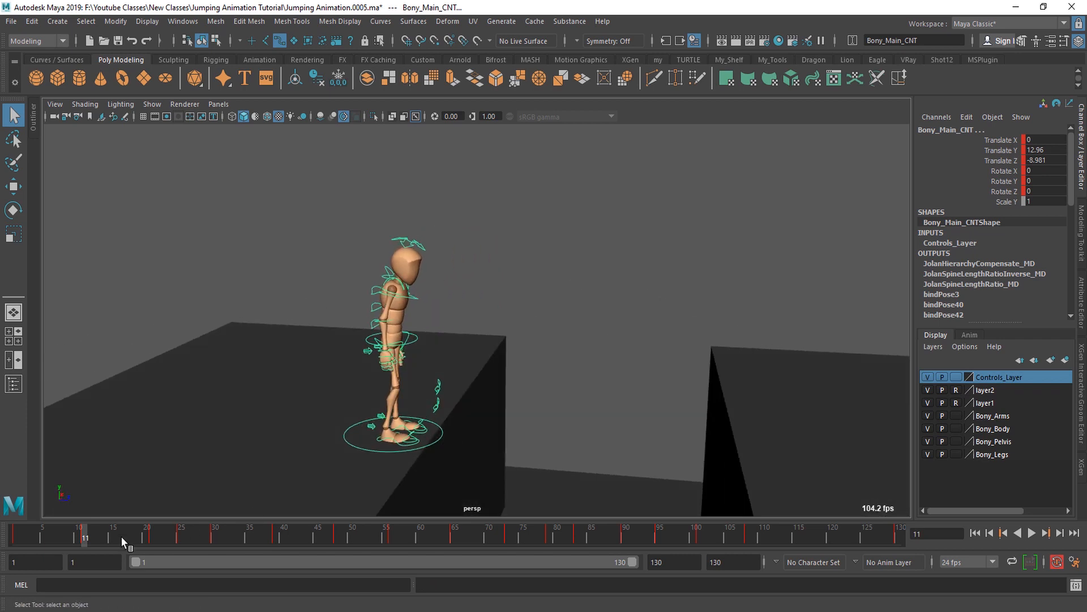
pyautogui.moveTo(13, 537); pyautogui.dragTo(78, 536)
pyautogui.keyDown('alt'); pyautogui.moveTo(357, 457); pyautogui.dragTo(439, 473, button='right'); pyautogui.keyUp('alt')
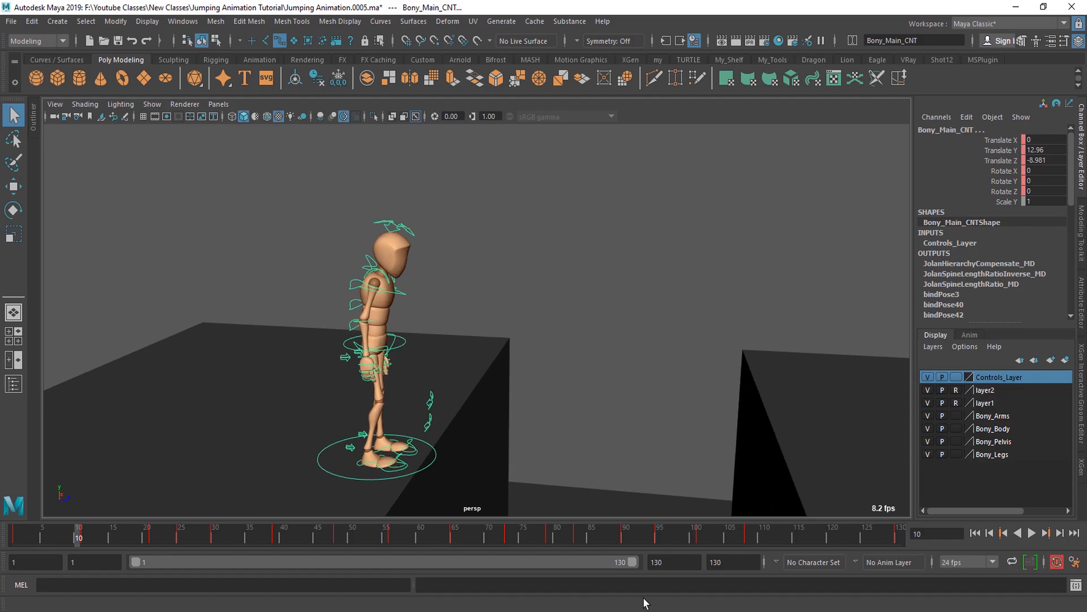
# - Switch to Premiere Pro, move the reference playhead to frame 29, and choose the program monitor's time display format
pyautogui.click(377, 610)
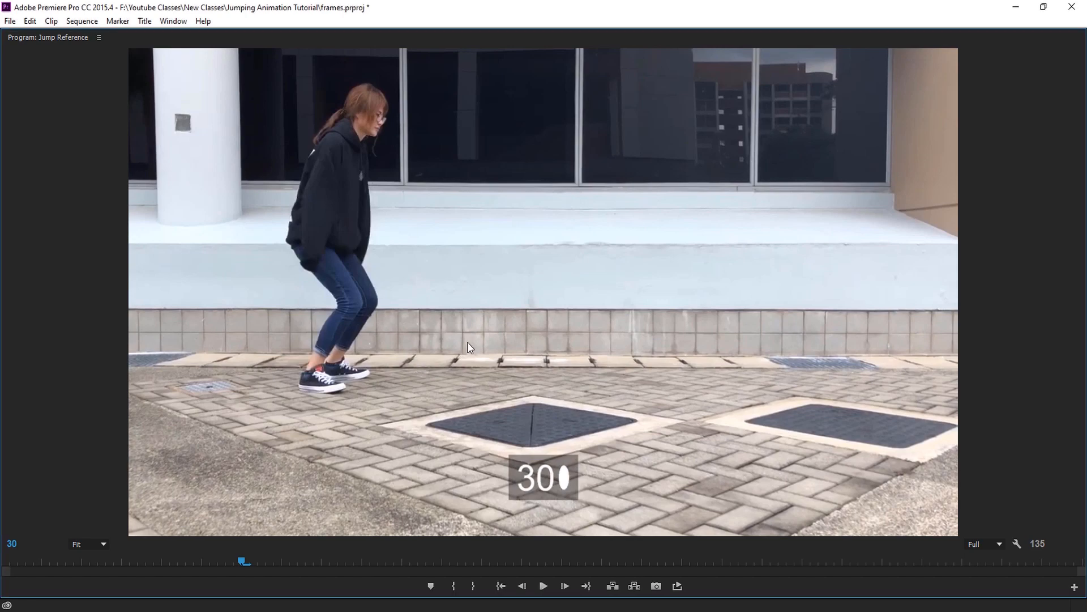
pyautogui.press('`')
pyautogui.moveTo(544, 411)
pyautogui.mouseDown()
pyautogui.moveTo(493, 412)
pyautogui.moveTo(534, 412)
pyautogui.mouseUp()
pyautogui.press('`')
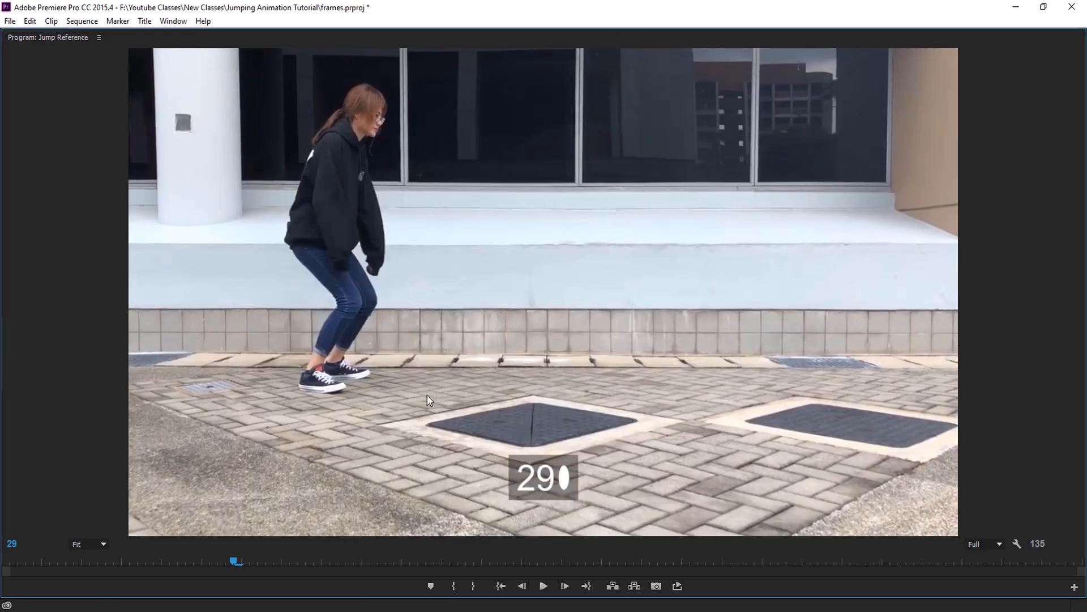
pyautogui.rightClick(14, 544)
pyautogui.click(67, 504)
# - Step the jump reference forward to frame 31 and back to frame 26 to study the arm swing
pyautogui.moveTo(242, 562); pyautogui.dragTo(220, 563)
pyautogui.press('Right')
pyautogui.press('Right')
pyautogui.press('Right')
pyautogui.press('Right')
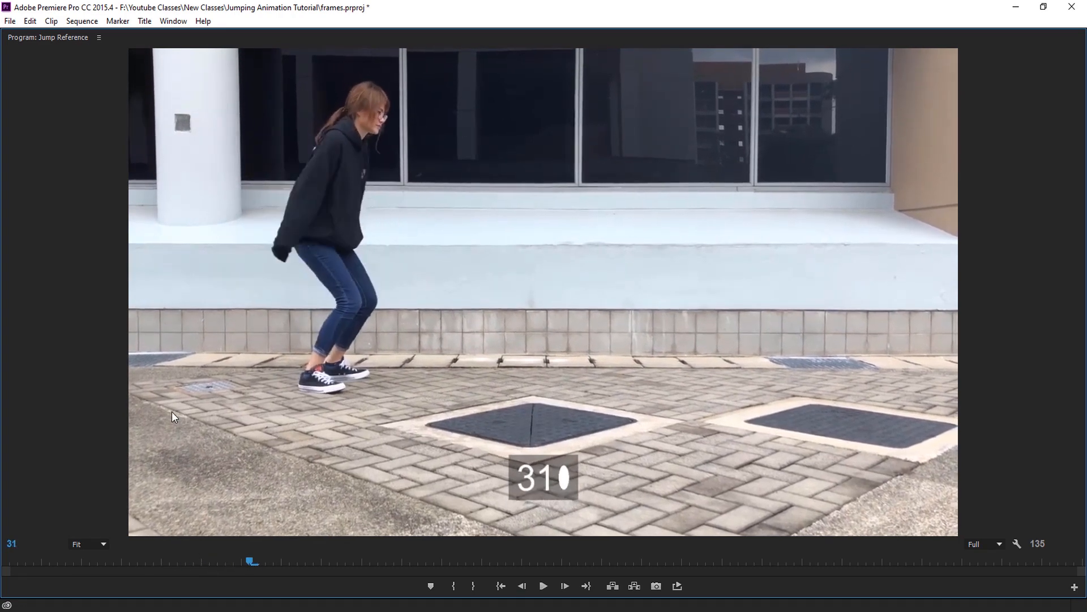
pyautogui.press('Left')
pyautogui.press('Left')
pyautogui.press('Left')
pyautogui.press('Left')
pyautogui.press('Left')
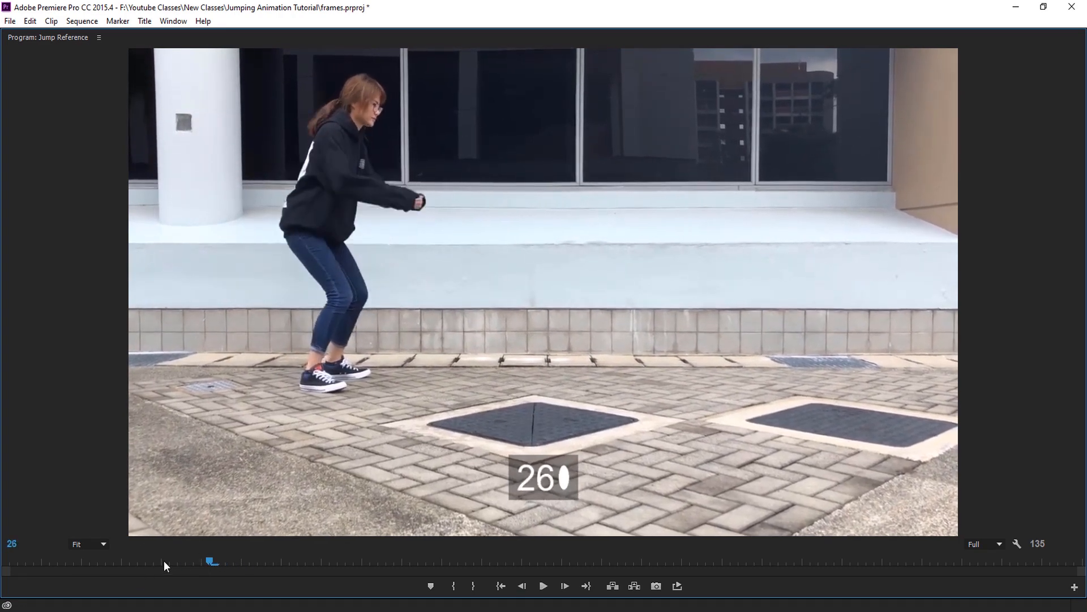
# - Scrub the jump reference from frame 13 through frame 34 to study the arm swing, and return to Maya
pyautogui.moveTo(164, 561); pyautogui.dragTo(10, 566)
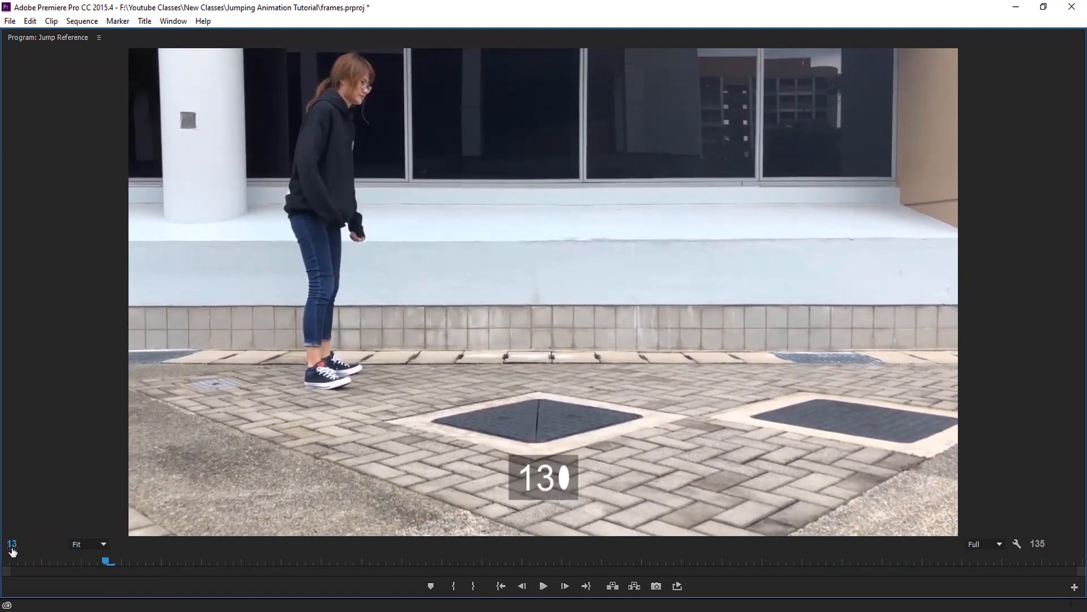
pyautogui.click(121, 561)
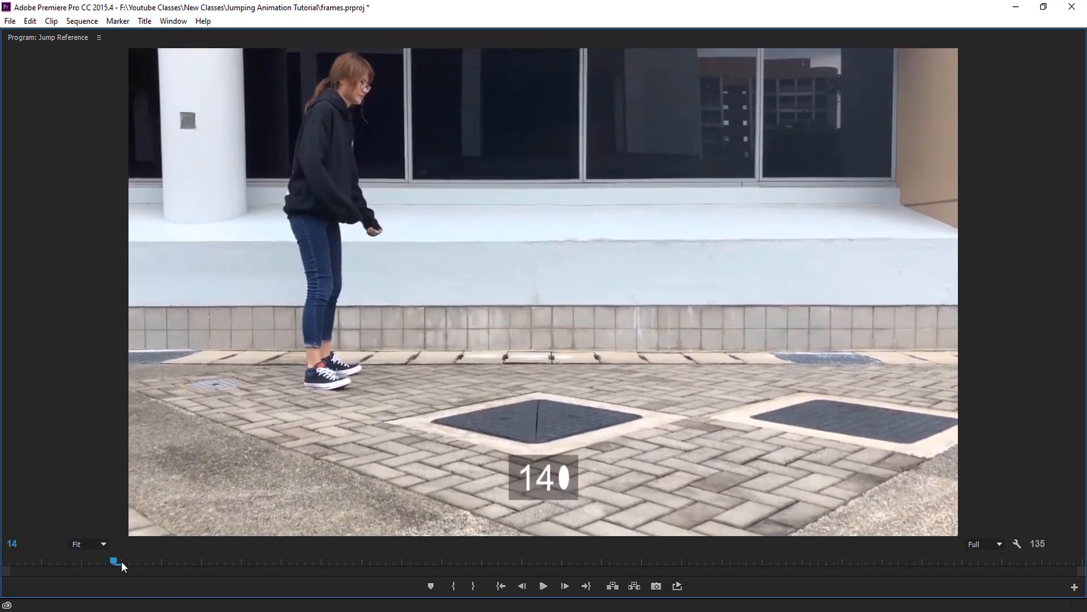
pyautogui.moveTo(122, 561); pyautogui.dragTo(274, 562)
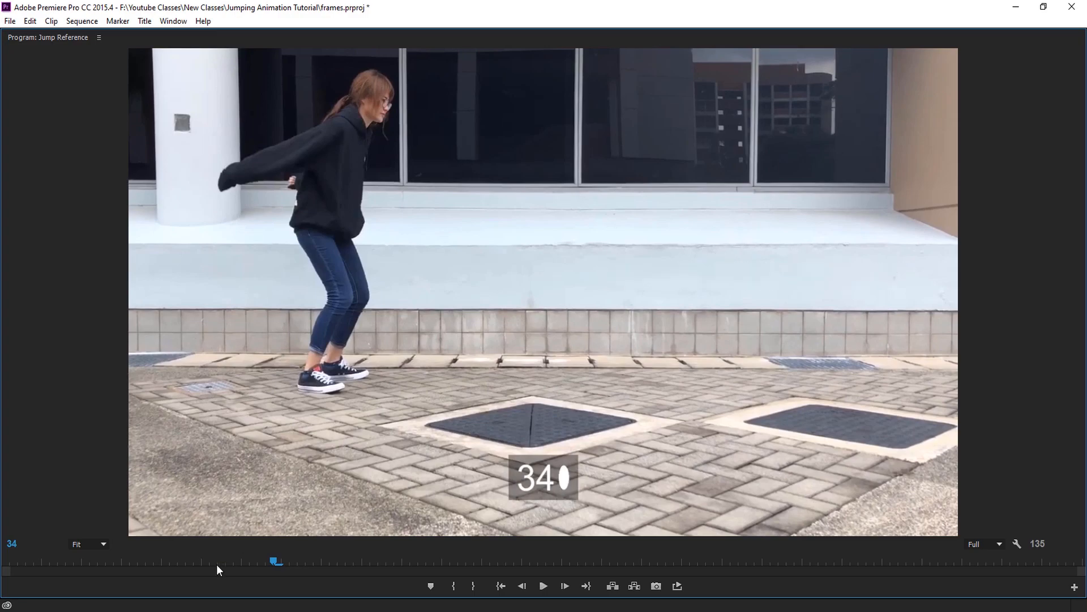
pyautogui.hotkey('alt', 'Tab')
# - Scrub through the opening frames and examine the standing pose at frame 11 from the front and back
pyautogui.click(9, 543)
pyautogui.moveTo(9, 543); pyautogui.dragTo(64, 542)
pyautogui.keyDown('alt'); pyautogui.moveTo(261, 480); pyautogui.dragTo(301, 479); pyautogui.keyUp('alt')
pyautogui.moveTo(12, 541); pyautogui.dragTo(99, 542)
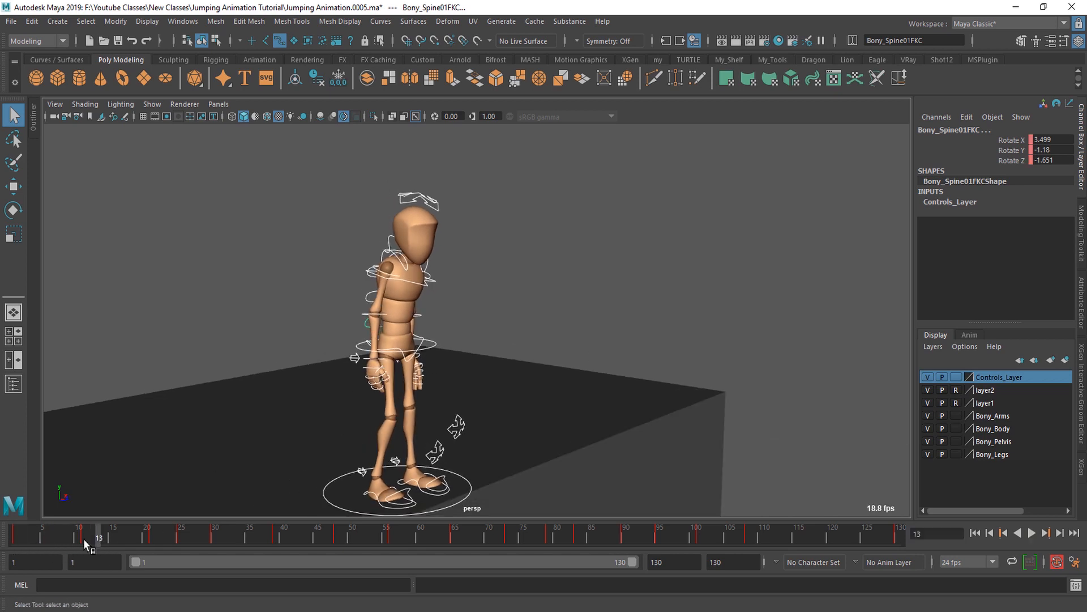
pyautogui.moveTo(88, 540); pyautogui.dragTo(161, 542)
pyautogui.keyDown('alt'); pyautogui.moveTo(224, 505); pyautogui.dragTo(295, 455); pyautogui.keyUp('alt')
pyautogui.moveTo(87, 538); pyautogui.dragTo(82, 539)
pyautogui.scroll(2, 447, 405)
pyautogui.moveTo(446, 404)
pyautogui.keyDown('alt'); pyautogui.mouseDown()
pyautogui.moveTo(449, 381)
pyautogui.moveTo(451, 421)
pyautogui.mouseUp(); pyautogui.keyUp('alt')
pyautogui.scroll(3, 449, 381)
pyautogui.scroll(-4, 451, 420)
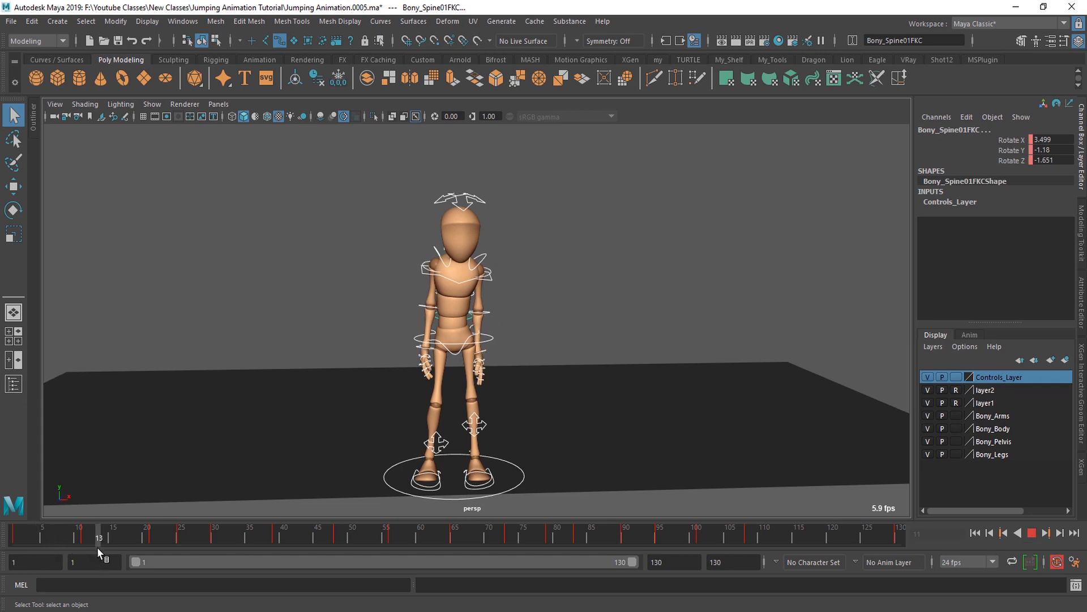
pyautogui.scroll(3, 488, 395)
pyautogui.scroll(3, 489, 395)
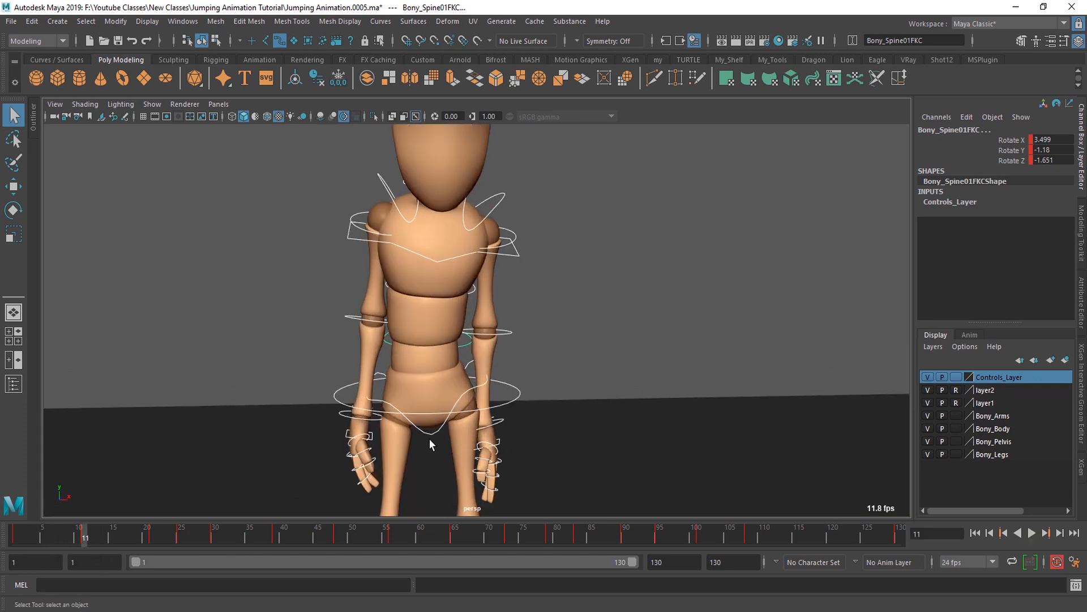
pyautogui.moveTo(429, 438)
pyautogui.keyDown('alt'); pyautogui.mouseDown()
pyautogui.moveTo(499, 425)
pyautogui.moveTo(418, 439)
pyautogui.mouseUp(); pyautogui.keyUp('alt')
pyautogui.scroll(3, 478, 400)
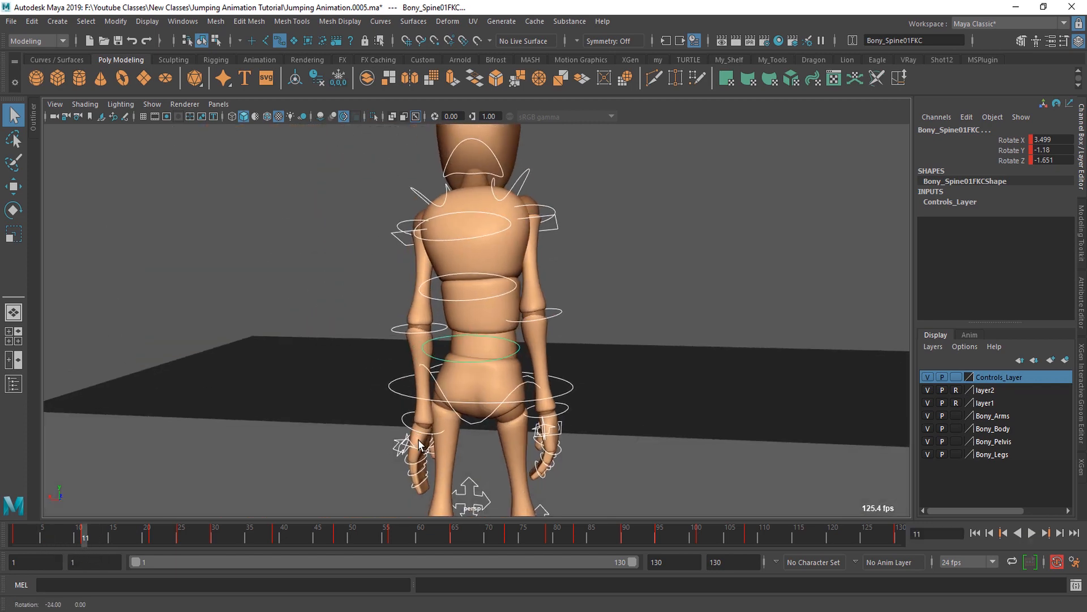
# - At frame 11, reset Rotate X, Y and Z of the three spine FK controls to 0
pyautogui.click(509, 356)
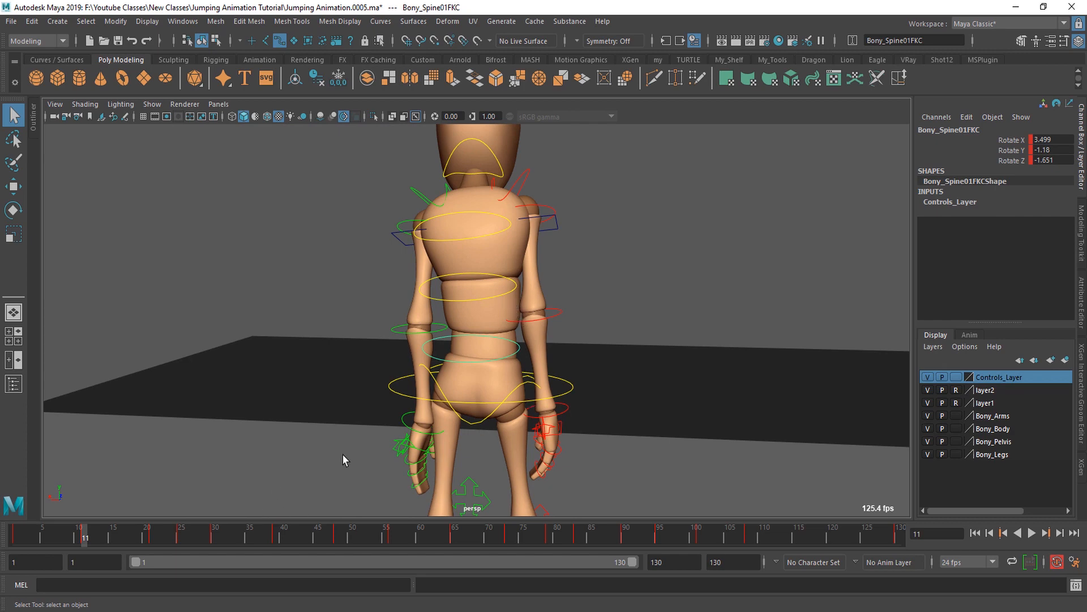
pyautogui.moveTo(97, 544); pyautogui.dragTo(152, 542)
pyautogui.scroll(-4, 482, 435)
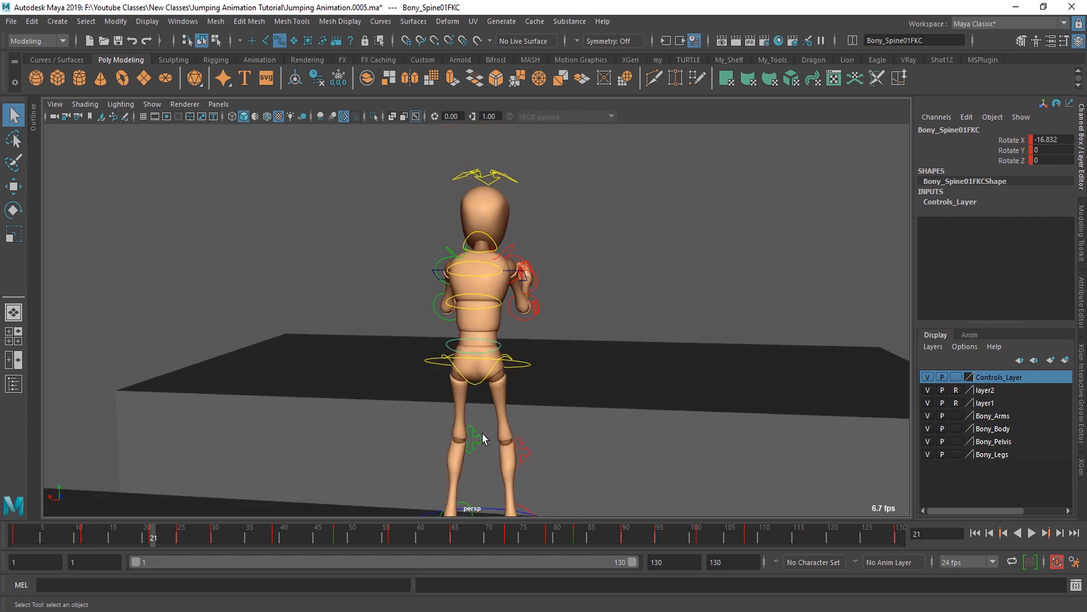
pyautogui.keyDown('alt'); pyautogui.moveTo(226, 507); pyautogui.dragTo(475, 404); pyautogui.keyUp('alt')
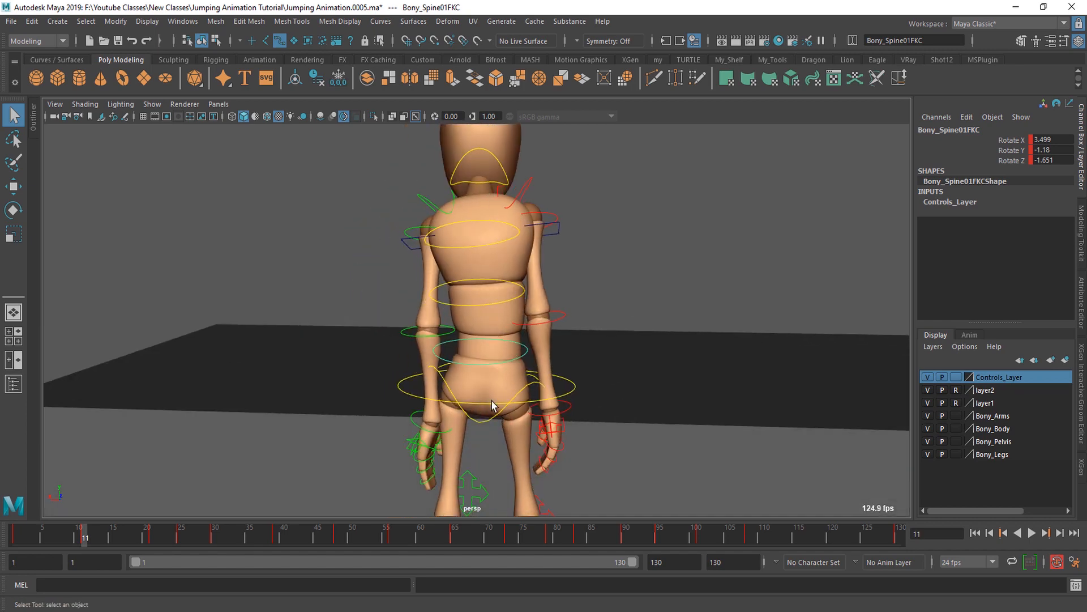
pyautogui.scroll(-5, 491, 406)
pyautogui.scroll(5, 388, 381)
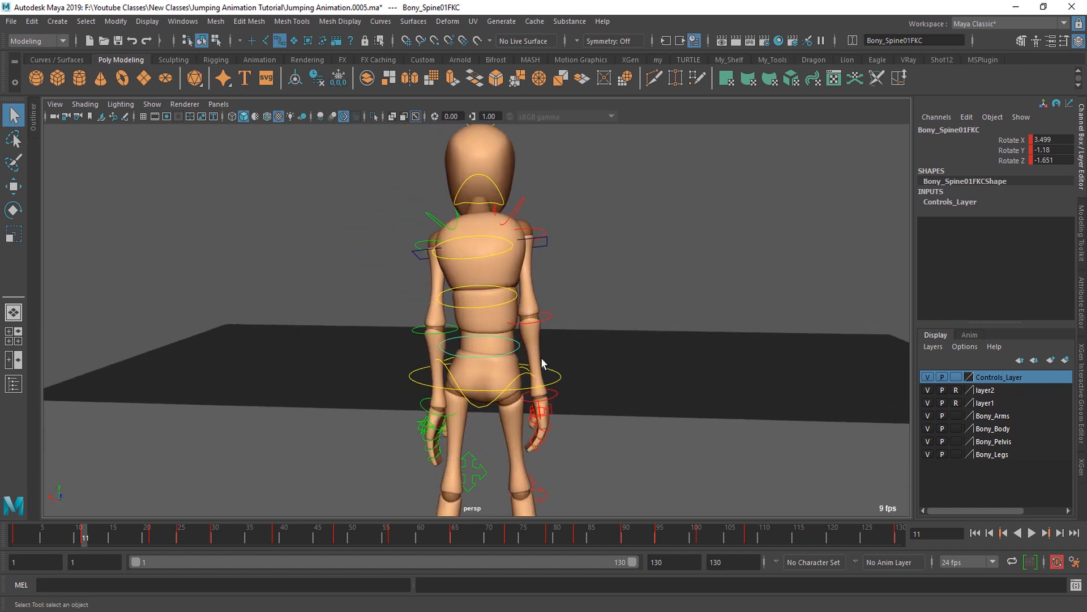
pyautogui.keyDown('shift'); pyautogui.click(513, 300); pyautogui.keyUp('shift')
pyautogui.keyDown('shift'); pyautogui.click(510, 243); pyautogui.keyUp('shift')
pyautogui.keyDown('alt'); pyautogui.moveTo(565, 294); pyautogui.dragTo(575, 337, button='middle'); pyautogui.keyUp('alt')
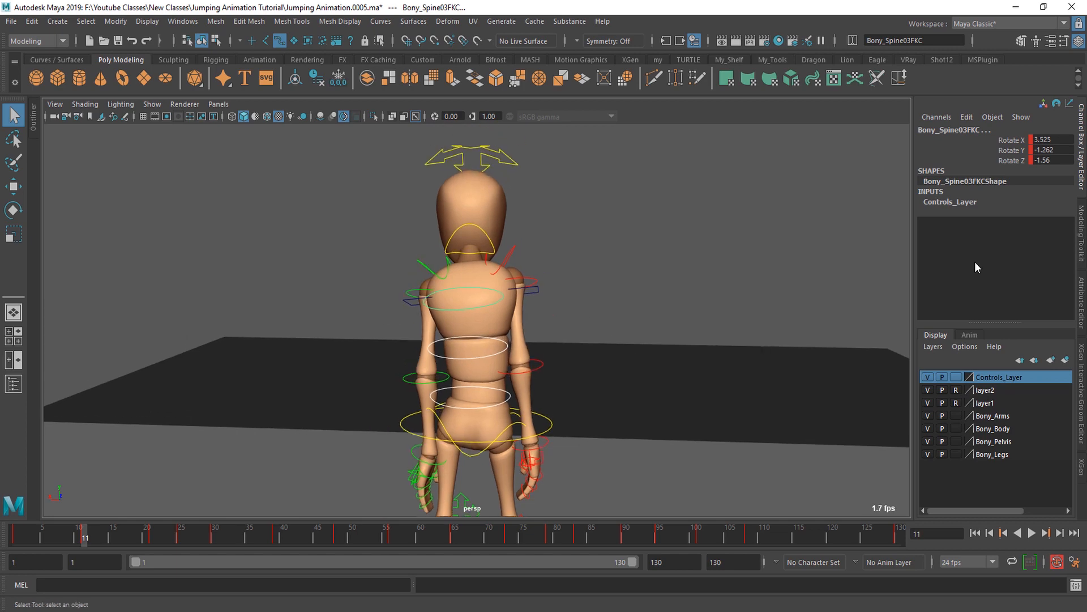
pyautogui.moveTo(1049, 139); pyautogui.dragTo(1053, 160)
pyautogui.write('0')
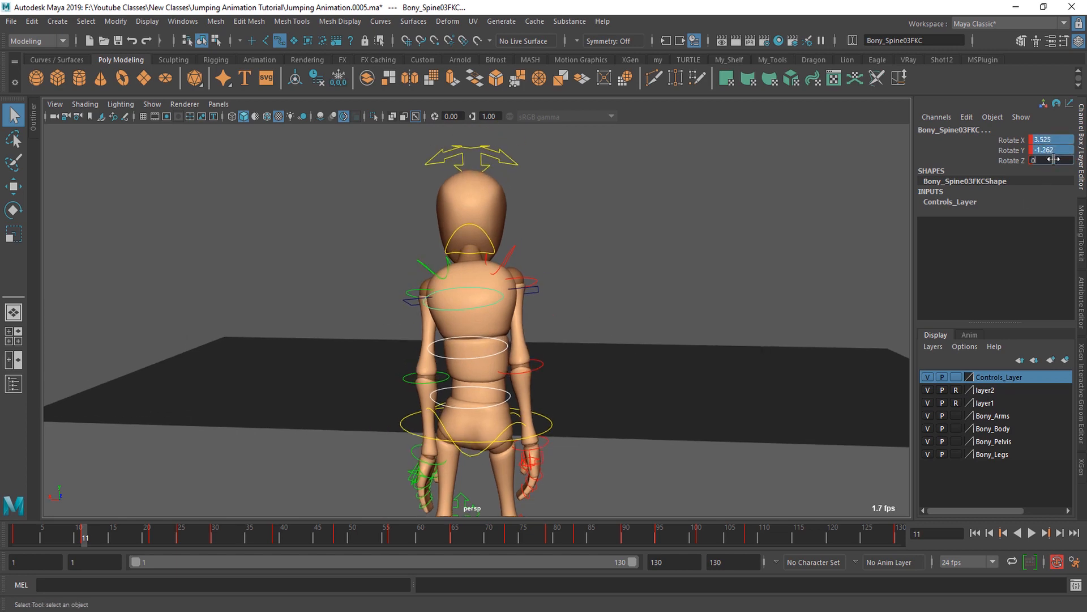
pyautogui.press('Return')
# - Straighten the character's hip area at frame 11 by rotating its controls, including the main hip control
pyautogui.keyDown('alt'); pyautogui.moveTo(653, 432); pyautogui.dragTo(393, 387); pyautogui.keyUp('alt')
pyautogui.scroll(2, 393, 386)
pyautogui.click(404, 275)
pyautogui.press('e')
pyautogui.keyDown('alt'); pyautogui.moveTo(433, 306); pyautogui.dragTo(469, 308); pyautogui.keyUp('alt')
pyautogui.moveTo(313, 215)
pyautogui.mouseDown()
pyautogui.moveTo(358, 225)
pyautogui.moveTo(323, 231)
pyautogui.mouseUp()
pyautogui.moveTo(362, 234); pyautogui.dragTo(378, 239)
pyautogui.press('q')
pyautogui.click(536, 263)
pyautogui.keyDown('alt'); pyautogui.moveTo(537, 265); pyautogui.dragTo(542, 375); pyautogui.keyUp('alt')
pyautogui.press('e')
pyautogui.scroll(-3, 542, 375)
pyautogui.press('q')
pyautogui.scroll(3, 542, 375)
pyautogui.click(550, 327)
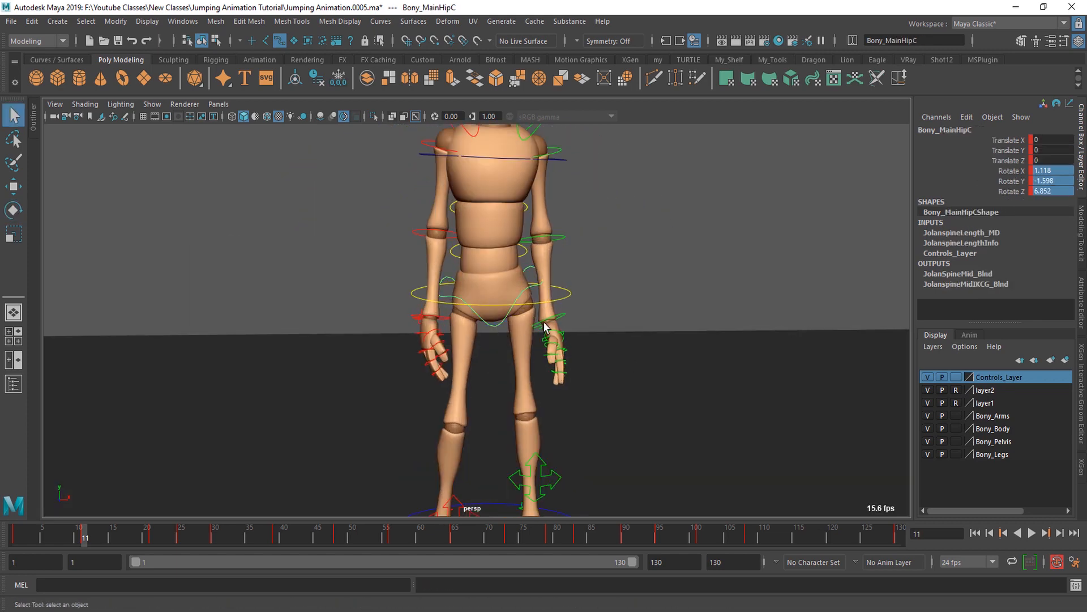
pyautogui.press('e')
pyautogui.keyDown('alt'); pyautogui.moveTo(550, 326); pyautogui.dragTo(514, 441); pyautogui.keyUp('alt')
pyautogui.press('q')
pyautogui.scroll(-3, 515, 442)
pyautogui.scroll(3, 515, 442)
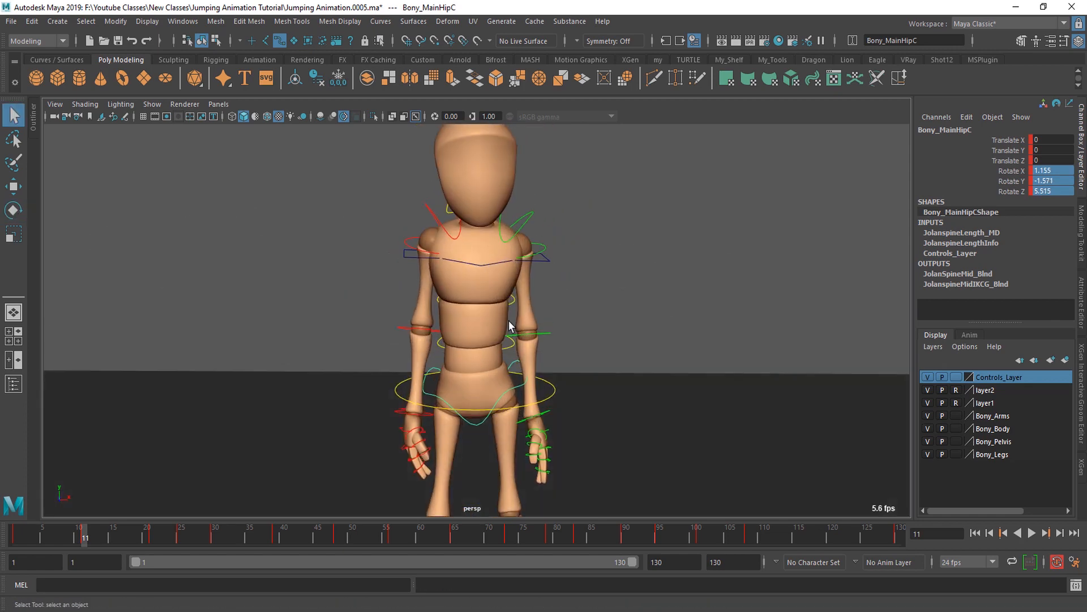
# - Reset Rotate X, Y and Z of the top spine IK control to 0 at frame 11
pyautogui.click(510, 263)
pyautogui.keyDown('alt'); pyautogui.moveTo(510, 263); pyautogui.dragTo(512, 286, button='middle'); pyautogui.keyUp('alt')
pyautogui.moveTo(1049, 170); pyautogui.dragTo(1047, 191)
pyautogui.write('0')
pyautogui.press('Return')
# - Reset Rotate X, Y and Z of both clavicle controls to 0 at frame 11
pyautogui.keyDown('alt'); pyautogui.moveTo(623, 396); pyautogui.dragTo(406, 376); pyautogui.keyUp('alt')
pyautogui.scroll(4, 419, 362)
pyautogui.keyDown('alt'); pyautogui.moveTo(439, 336); pyautogui.dragTo(439, 395, button='middle'); pyautogui.keyUp('alt')
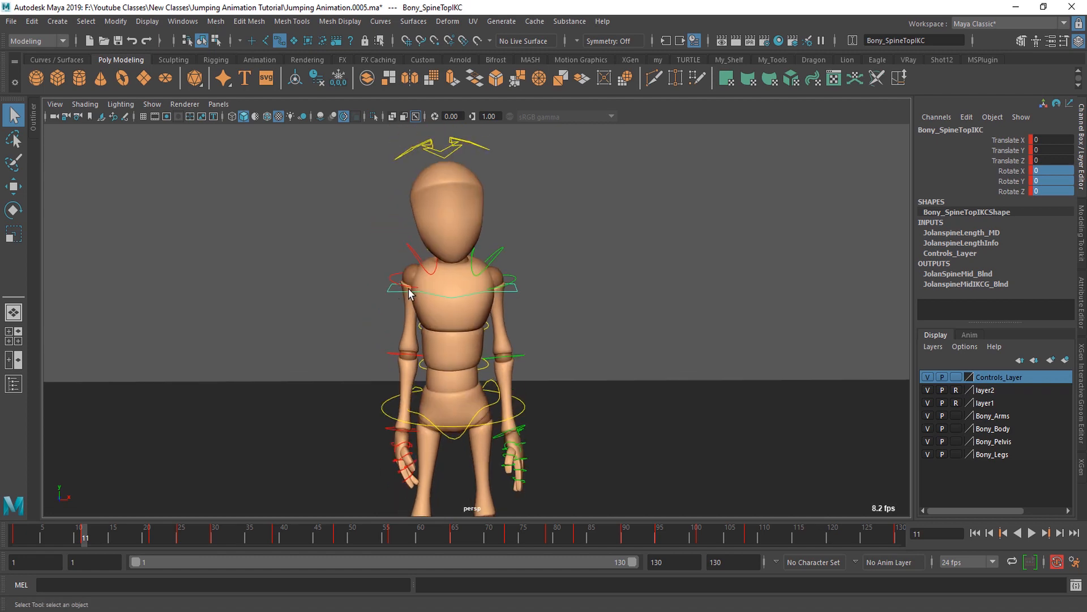
pyautogui.click(400, 249)
pyautogui.keyDown('alt'); pyautogui.moveTo(400, 261); pyautogui.dragTo(436, 351); pyautogui.keyUp('alt')
pyautogui.scroll(3, 397, 339)
pyautogui.press('e')
pyautogui.moveTo(345, 336)
pyautogui.mouseDown()
pyautogui.moveTo(396, 342)
pyautogui.moveTo(340, 343)
pyautogui.mouseUp()
pyautogui.press('q')
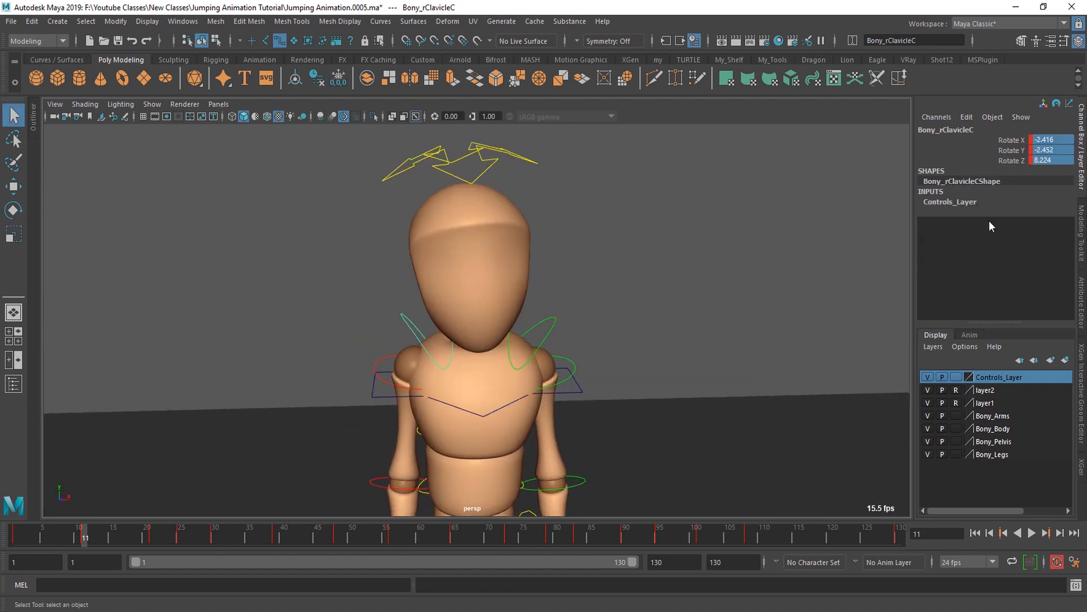
pyautogui.keyDown('shift'); pyautogui.click(543, 343); pyautogui.keyUp('shift')
pyautogui.moveTo(1040, 139); pyautogui.dragTo(1049, 159)
pyautogui.write('0')
pyautogui.press('Return')
# - Inspect the right shoulder control at frame 11, then select all controls and scrub to frame 26 to check the motion
pyautogui.click(419, 389)
pyautogui.scroll(-5, 396, 419)
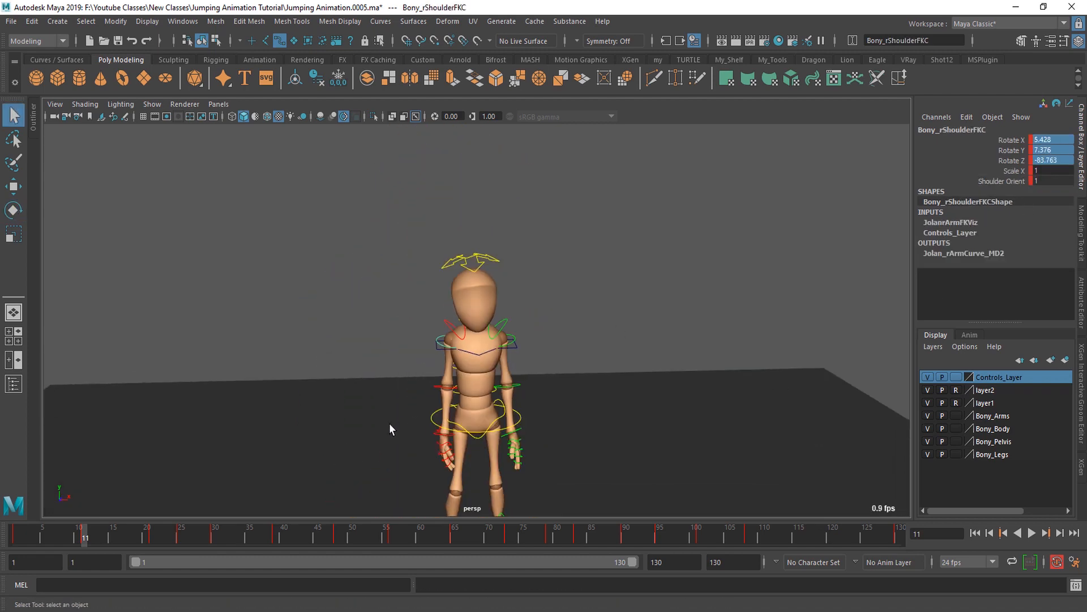
pyautogui.scroll(2, 359, 366)
pyautogui.press('e')
pyautogui.keyDown('alt'); pyautogui.moveTo(389, 423); pyautogui.dragTo(386, 382); pyautogui.keyUp('alt')
pyautogui.press('q')
pyautogui.scroll(-5, 340, 317)
pyautogui.moveTo(319, 226); pyautogui.dragTo(611, 482)
pyautogui.keyDown('alt'); pyautogui.moveTo(518, 418); pyautogui.dragTo(583, 431); pyautogui.keyUp('alt')
pyautogui.moveTo(83, 537); pyautogui.dragTo(188, 547)
pyautogui.keyDown('alt'); pyautogui.moveTo(362, 385); pyautogui.dragTo(340, 380); pyautogui.keyUp('alt')
pyautogui.keyDown('alt'); pyautogui.moveTo(340, 379); pyautogui.dragTo(340, 340, button='middle'); pyautogui.keyUp('alt')
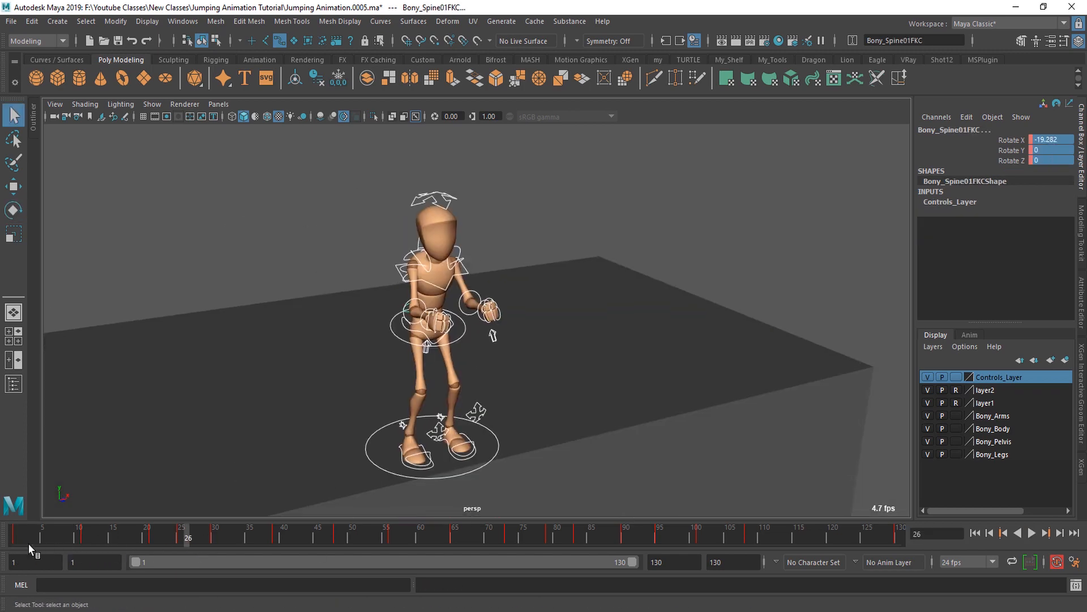
# - Hide Controls_Layer and scrub frames 1 to 29 from several angles to review the opening motion
pyautogui.click(15, 543)
pyautogui.click(928, 377)
pyautogui.keyDown('alt'); pyautogui.moveTo(566, 385); pyautogui.dragTo(595, 351); pyautogui.keyUp('alt')
pyautogui.moveTo(16, 541); pyautogui.dragTo(167, 545)
pyautogui.keyDown('alt'); pyautogui.moveTo(439, 465); pyautogui.dragTo(381, 473); pyautogui.keyUp('alt')
pyautogui.moveTo(164, 539); pyautogui.dragTo(216, 557)
pyautogui.moveTo(420, 461)
pyautogui.keyDown('alt'); pyautogui.mouseDown()
pyautogui.moveTo(548, 459)
pyautogui.moveTo(434, 463)
pyautogui.mouseUp(); pyautogui.keyUp('alt')
pyautogui.moveTo(71, 539); pyautogui.dragTo(166, 539)
pyautogui.keyDown('alt'); pyautogui.moveTo(415, 413); pyautogui.dragTo(527, 444); pyautogui.keyUp('alt')
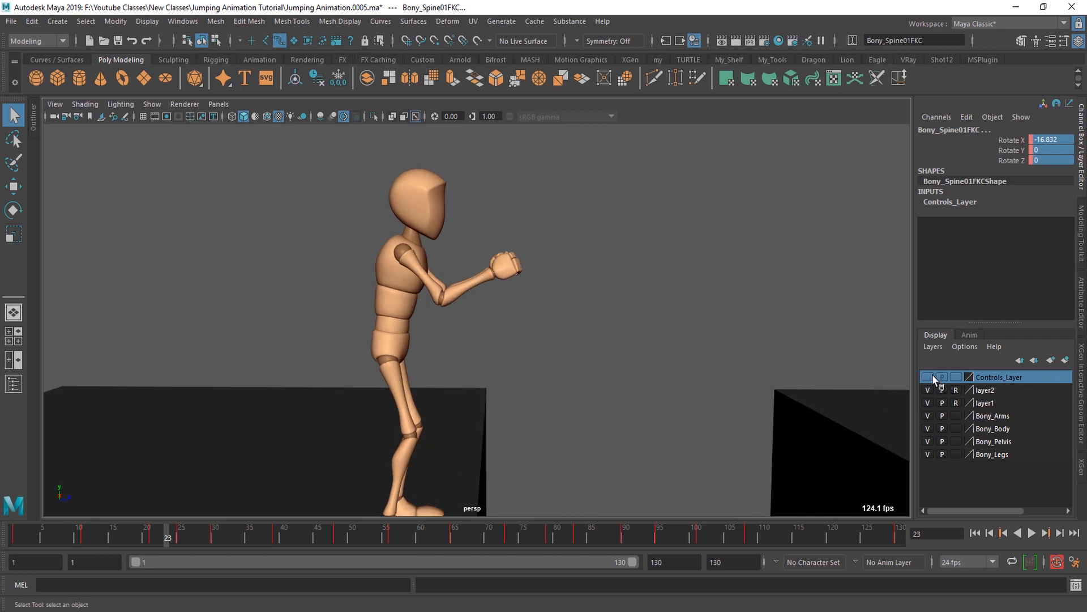
# - Show Controls_Layer again and raise the character's root control slightly at frame 21
pyautogui.click(928, 376)
pyautogui.keyDown('alt'); pyautogui.moveTo(447, 381); pyautogui.dragTo(512, 382); pyautogui.keyUp('alt')
pyautogui.click(460, 385)
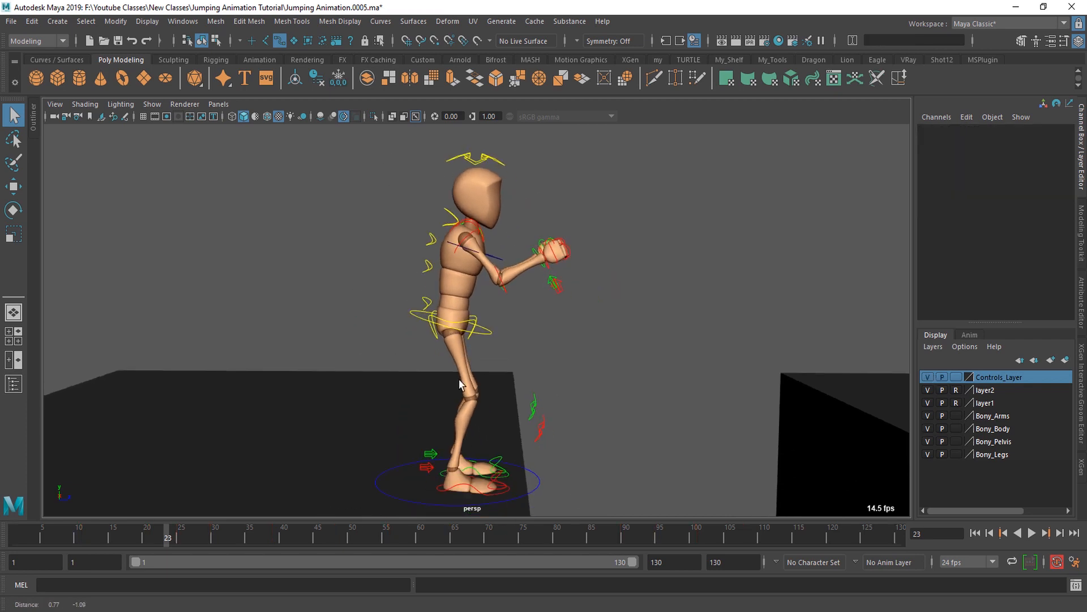
pyautogui.click(493, 333)
pyautogui.press('w')
pyautogui.press(',')
pyautogui.scroll(2, 393, 454)
pyautogui.moveTo(445, 303); pyautogui.dragTo(445, 296)
pyautogui.scroll(-2, 504, 434)
# - Adjust the root control's tilt at frame 21 and shift it slightly backward to Translate Z -0.225
pyautogui.keyDown('alt'); pyautogui.moveTo(505, 435); pyautogui.dragTo(397, 424); pyautogui.keyUp('alt')
pyautogui.press('e')
pyautogui.moveTo(468, 330); pyautogui.dragTo(478, 323)
pyautogui.press('q')
pyautogui.keyDown('alt'); pyautogui.moveTo(413, 396); pyautogui.dragTo(538, 414); pyautogui.keyUp('alt')
pyautogui.scroll(1, 538, 414)
pyautogui.press('w')
pyautogui.moveTo(572, 340); pyautogui.dragTo(568, 340)
pyautogui.press('q')
pyautogui.scroll(-1, 560, 425)
pyautogui.scroll(-3, 547, 436)
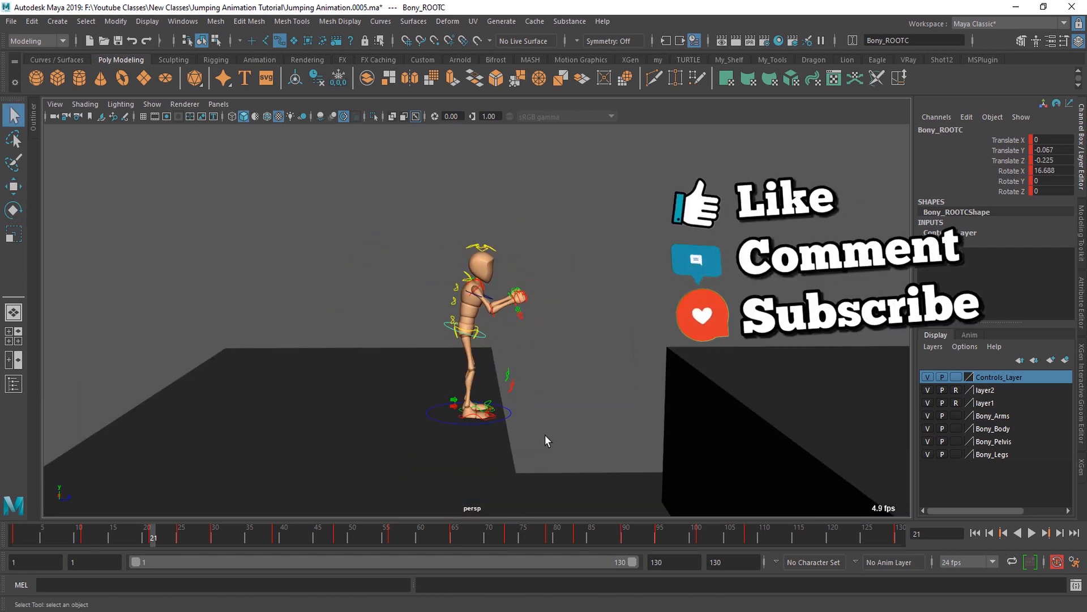
# - Hide Controls_Layer, scrub frames 11 to 72 to review the motion, and save the scene
pyautogui.keyDown('alt'); pyautogui.moveTo(544, 440); pyautogui.dragTo(509, 481); pyautogui.keyUp('alt')
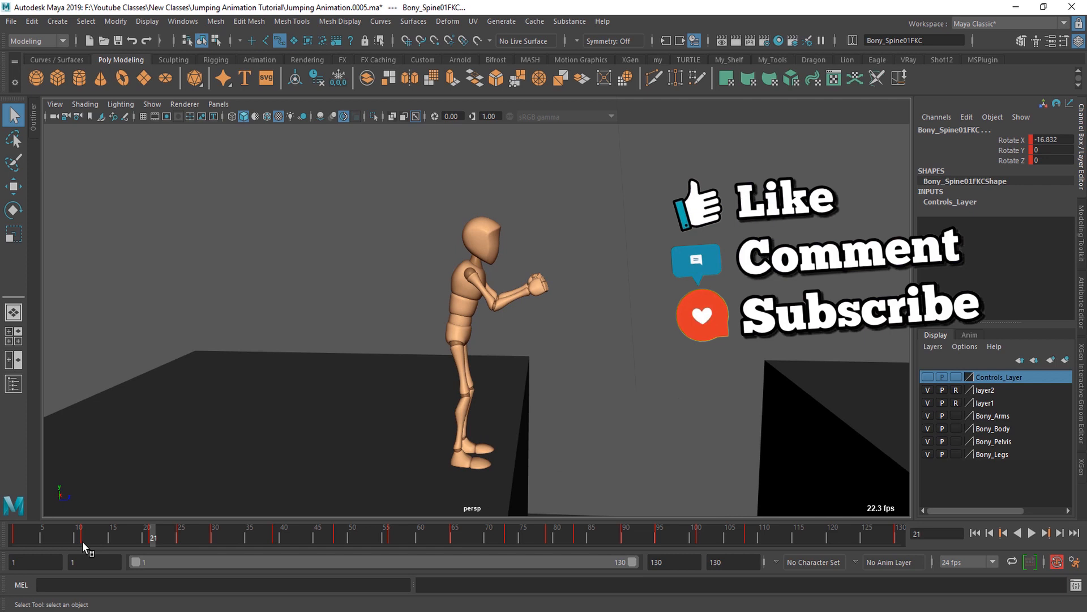
pyautogui.moveTo(83, 541); pyautogui.dragTo(503, 537)
pyautogui.keyDown('alt'); pyautogui.moveTo(578, 410); pyautogui.dragTo(521, 402); pyautogui.keyUp('alt')
pyautogui.hotkey('ctrl', 's')
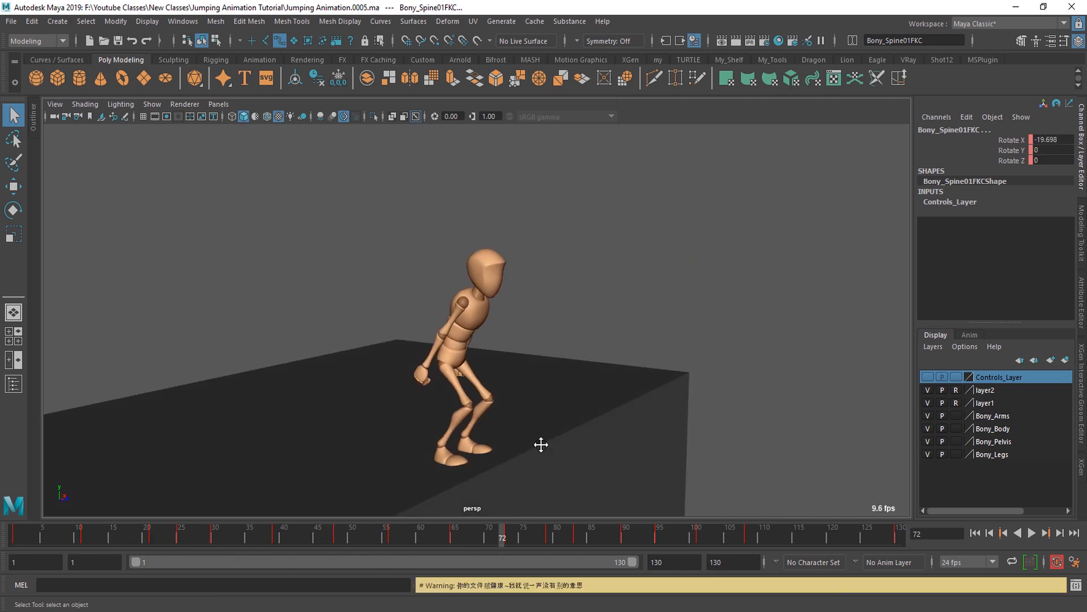
pyautogui.keyDown('alt'); pyautogui.moveTo(541, 444); pyautogui.dragTo(495, 432, button='middle'); pyautogui.keyUp('alt')
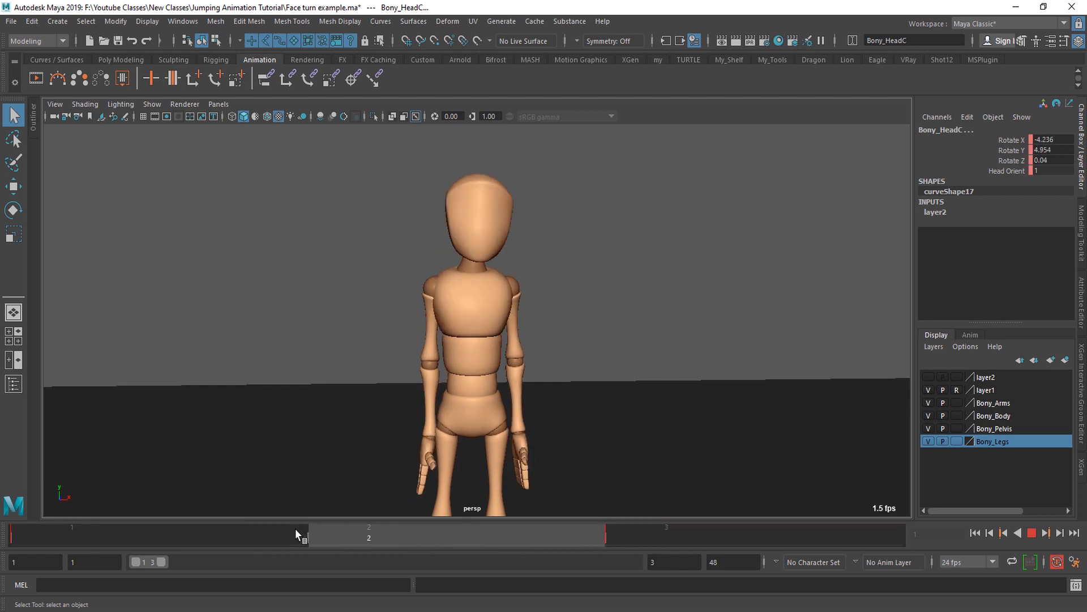
# - Scrub the face turn example over frames 1 to 3 to study how the head passes through frame 2
pyautogui.click(250, 528)
pyautogui.moveTo(280, 538); pyautogui.dragTo(362, 540)
pyautogui.moveTo(516, 540); pyautogui.dragTo(442, 546)
pyautogui.moveTo(602, 531); pyautogui.dragTo(460, 538)
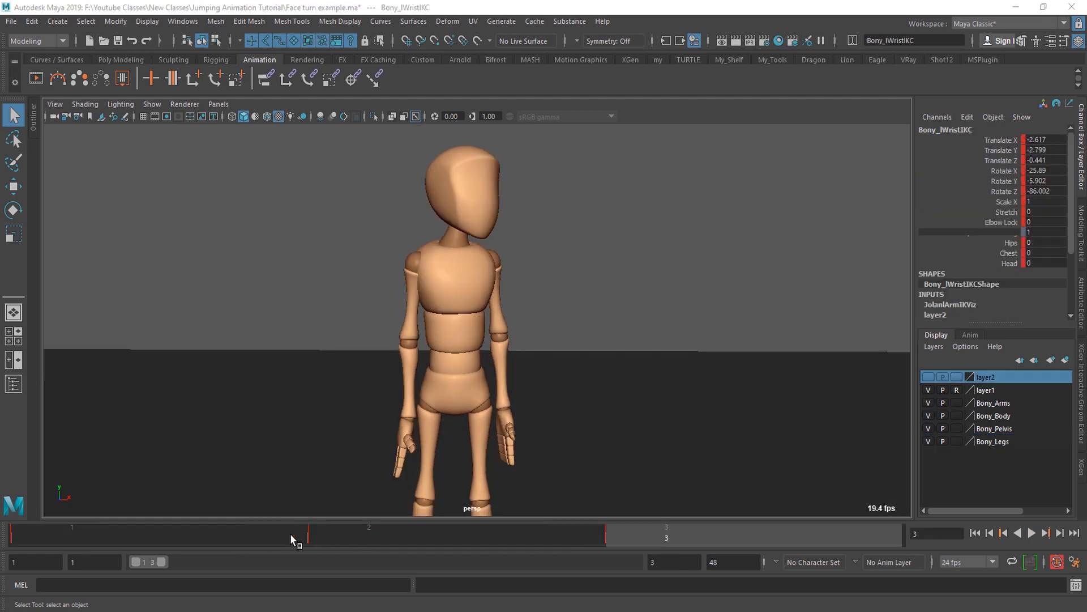
# - Scrub the face turn example with the added arm breakdown, comparing the pose at frame 2 with frames 1 and 3
pyautogui.moveTo(290, 533); pyautogui.dragTo(236, 551)
pyautogui.moveTo(352, 549); pyautogui.dragTo(491, 537)
pyautogui.moveTo(366, 534); pyautogui.dragTo(676, 538)
pyautogui.moveTo(587, 546); pyautogui.dragTo(407, 534)
pyautogui.moveTo(555, 537); pyautogui.dragTo(497, 539)
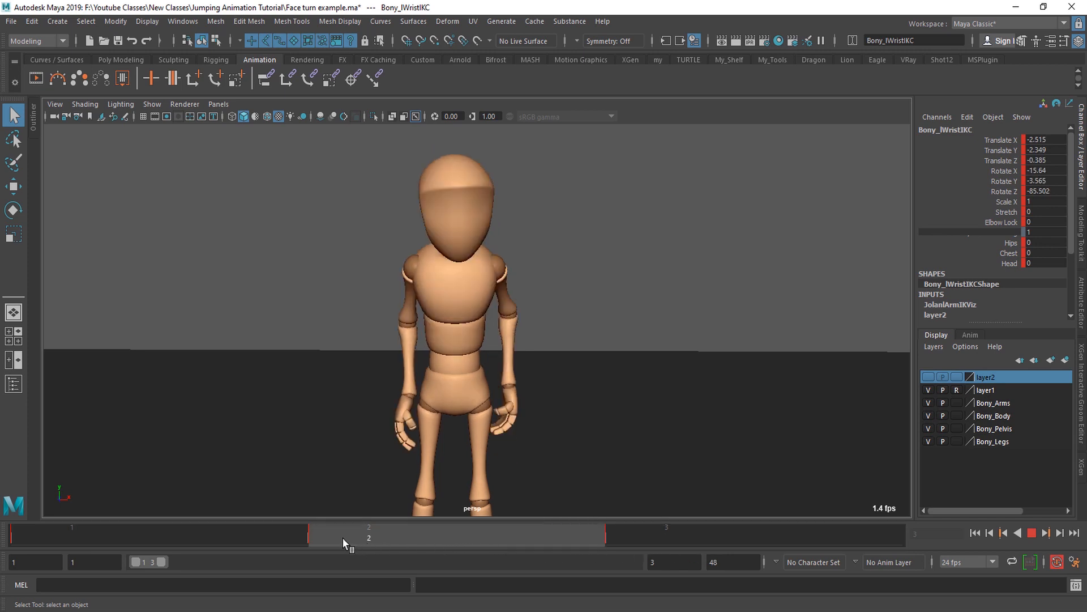
pyautogui.moveTo(676, 542); pyautogui.dragTo(738, 558)
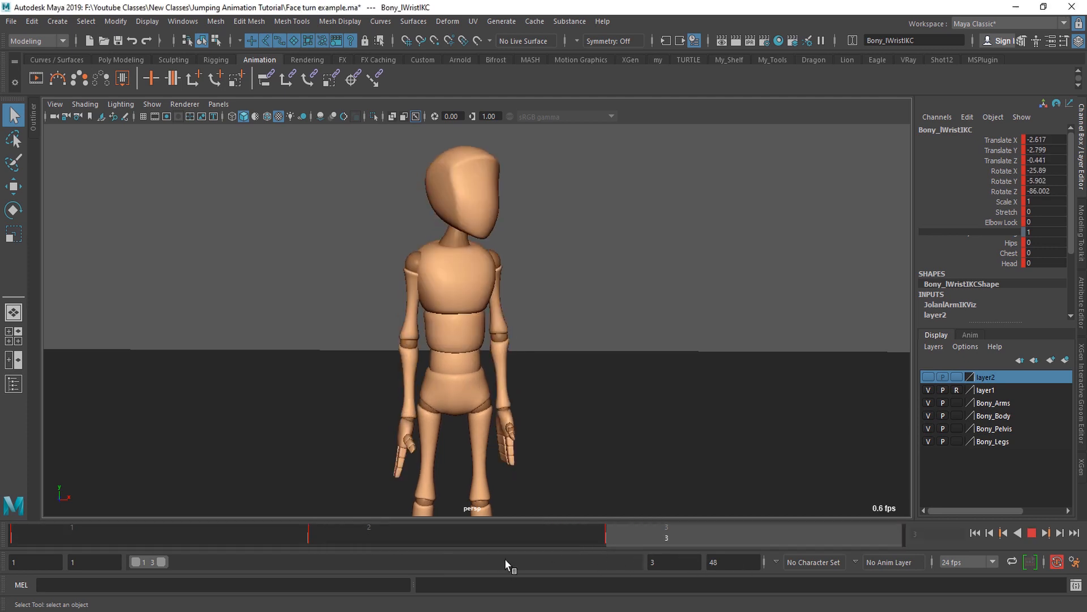
pyautogui.moveTo(505, 558); pyautogui.dragTo(235, 551)
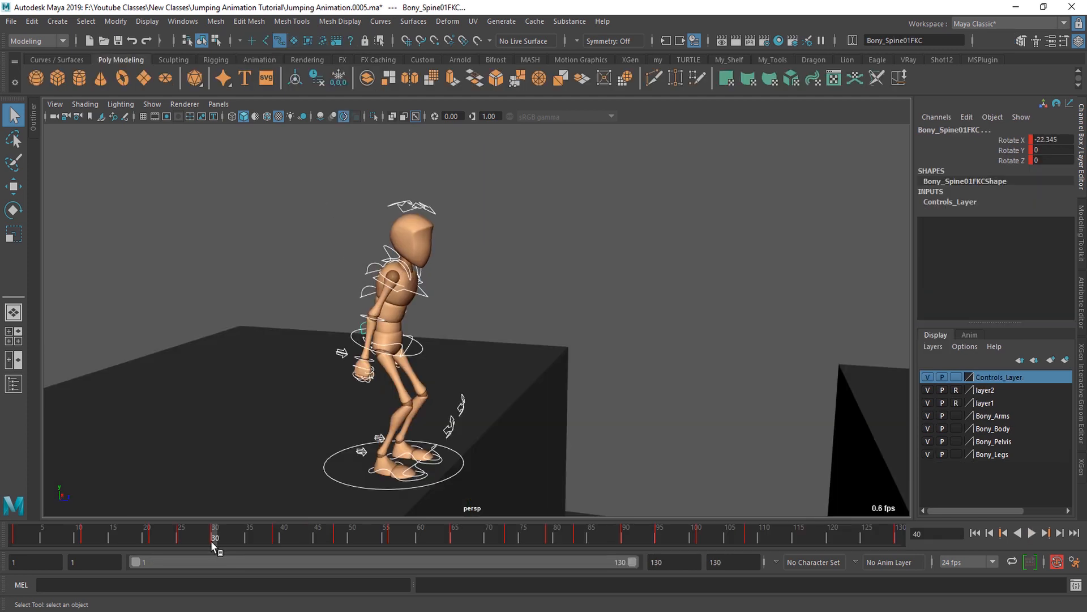
# - Scrub frames 30 to 39 of the jump scene and compare the arm swing with the Premiere Pro reference around frame 35
pyautogui.moveTo(211, 541); pyautogui.dragTo(277, 541)
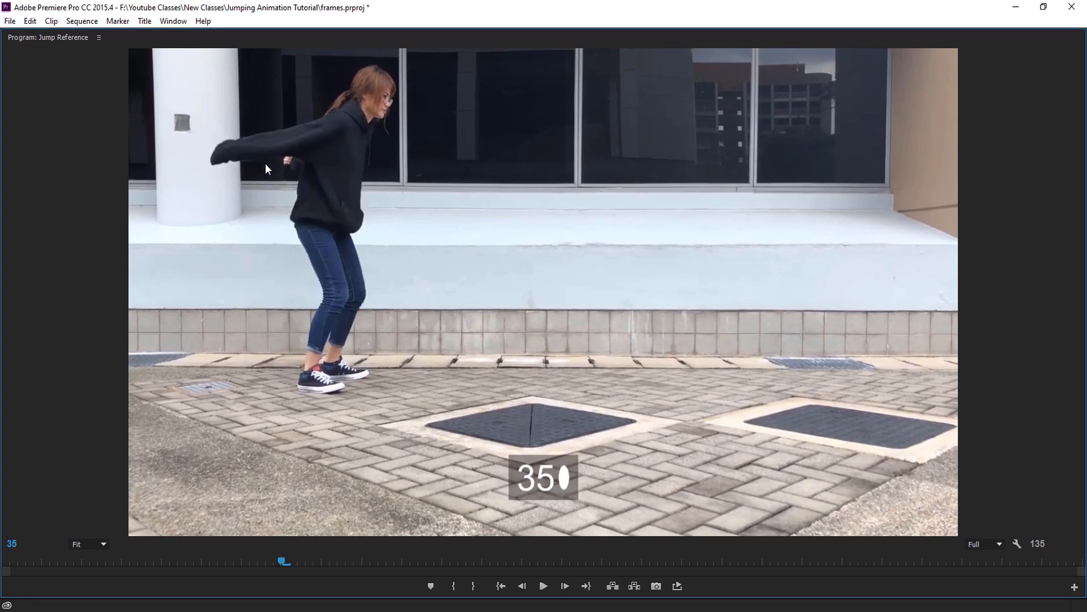
pyautogui.moveTo(280, 561)
pyautogui.mouseDown()
pyautogui.moveTo(314, 549)
pyautogui.moveTo(288, 546)
pyautogui.moveTo(315, 544)
pyautogui.moveTo(270, 548)
pyautogui.mouseUp()
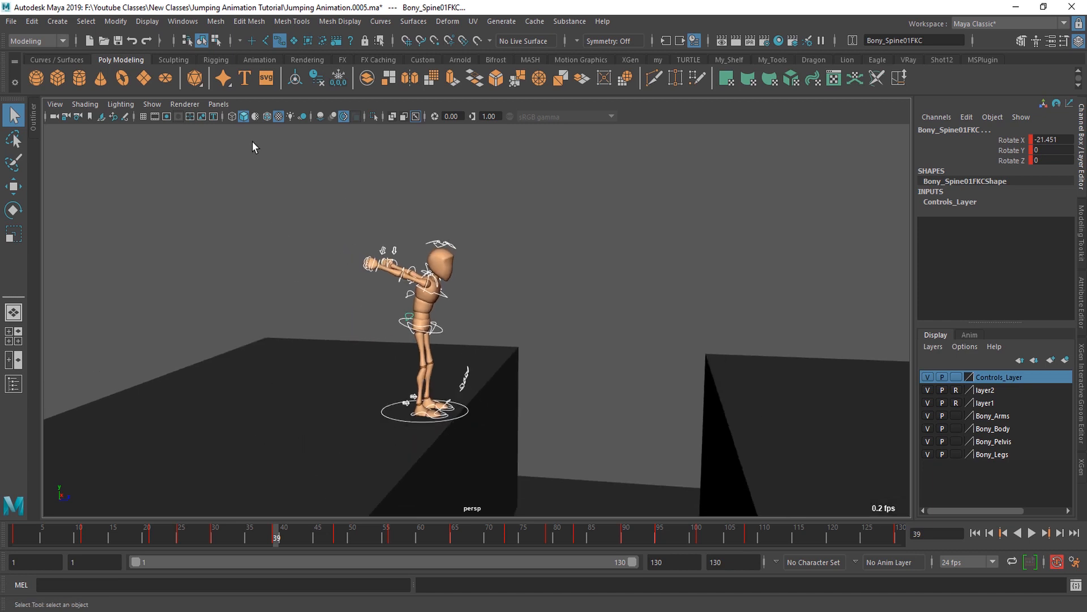
# - Select all of the character's controls and set the tangents of the keys at frames 30 and 39 to linear
pyautogui.moveTo(264, 150); pyautogui.dragTo(635, 480)
pyautogui.keyDown('alt'); pyautogui.moveTo(410, 450); pyautogui.dragTo(530, 457, button='right'); pyautogui.keyUp('alt')
pyautogui.keyDown('alt'); pyautogui.moveTo(530, 457); pyautogui.dragTo(534, 458); pyautogui.keyUp('alt')
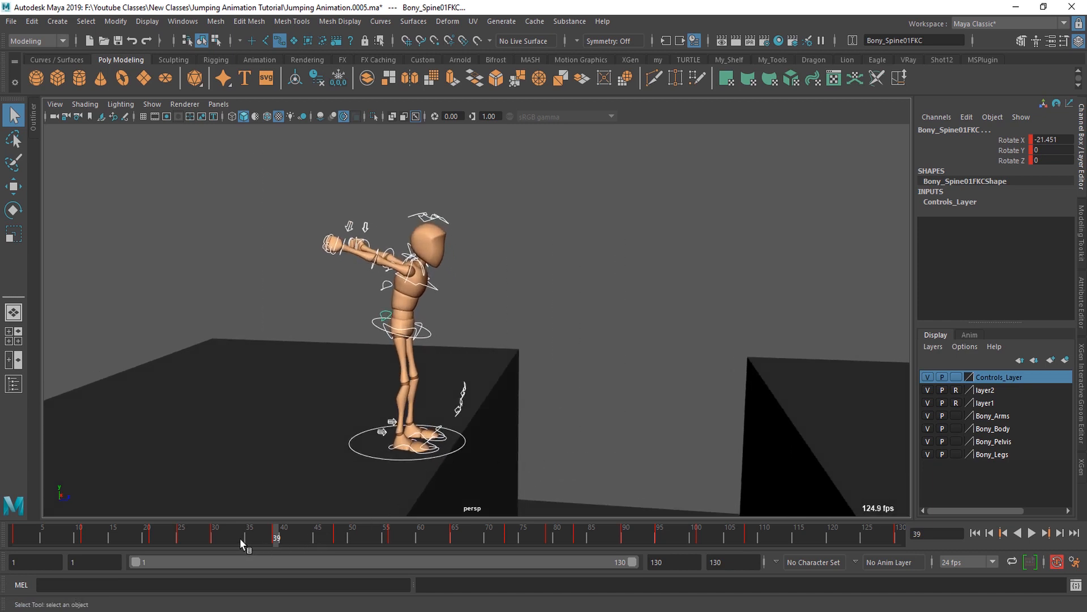
pyautogui.keyDown('shift'); pyautogui.moveTo(210, 538); pyautogui.dragTo(277, 543); pyautogui.keyUp('shift')
pyautogui.rightClick(277, 544)
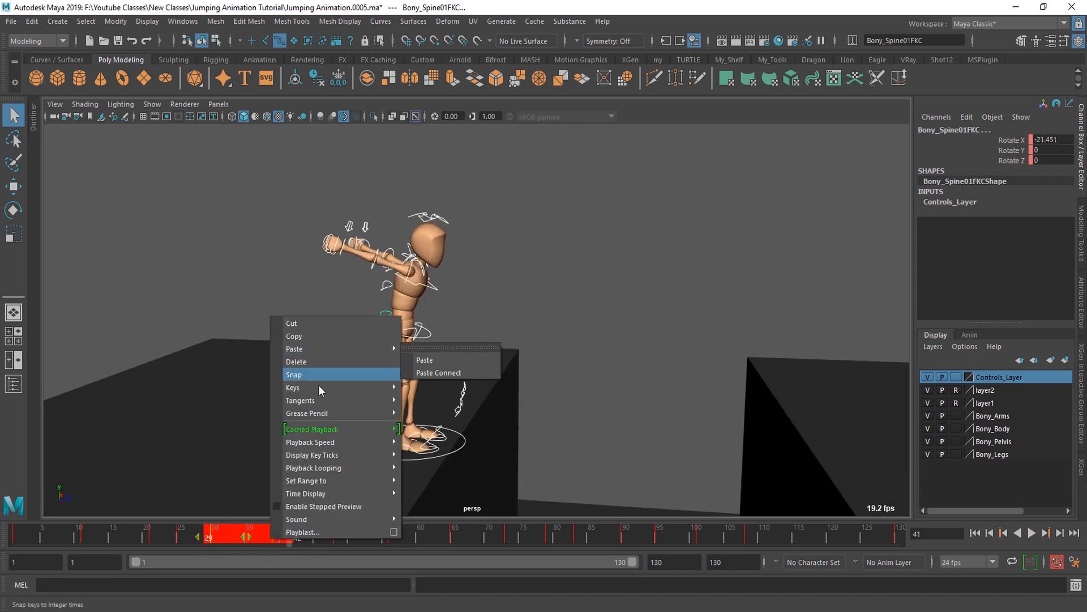
pyautogui.moveTo(320, 400)
pyautogui.click(433, 424)
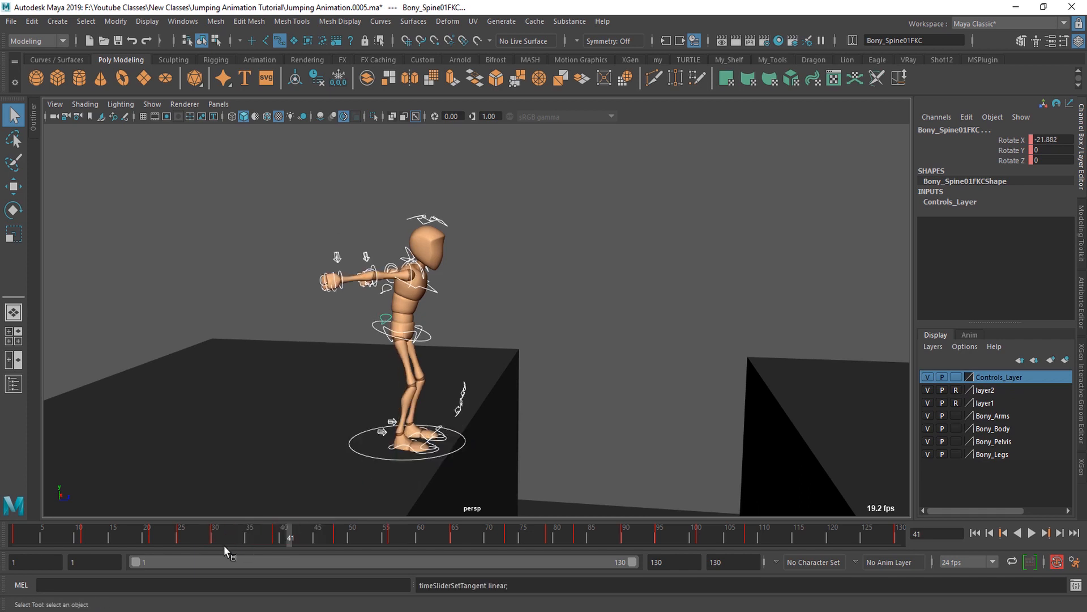
# - Key all selected controls at frame 35 and set the tangents of the keys from frame 28 to 45 to stepped
pyautogui.click(249, 535)
pyautogui.keyDown('alt'); pyautogui.moveTo(424, 407); pyautogui.dragTo(553, 362); pyautogui.keyUp('alt')
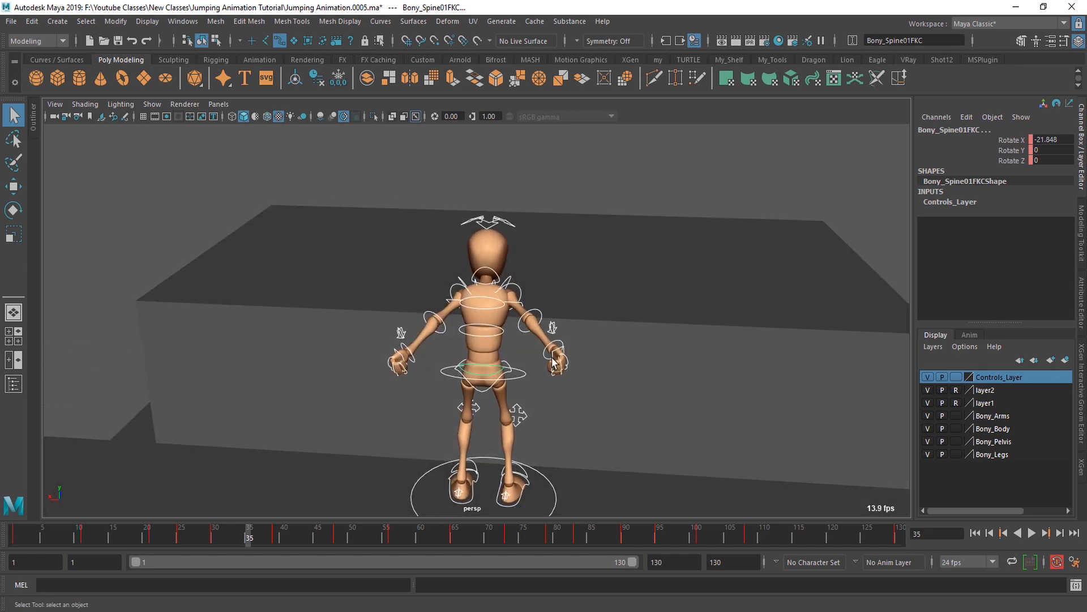
pyautogui.keyDown('alt'); pyautogui.moveTo(532, 439); pyautogui.dragTo(446, 420); pyautogui.keyUp('alt')
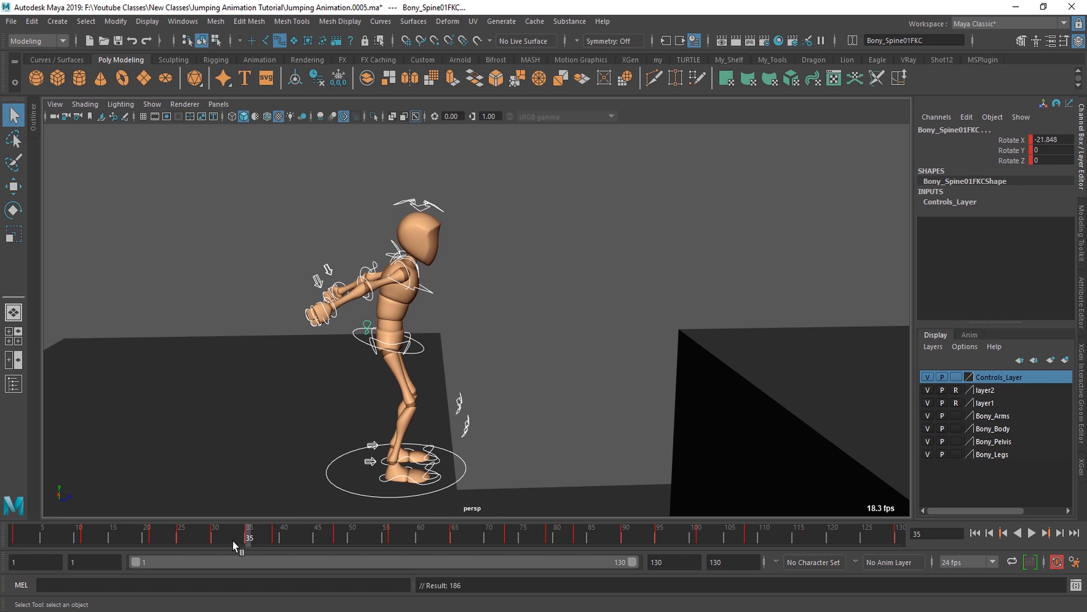
pyautogui.keyDown('shift'); pyautogui.moveTo(200, 538); pyautogui.dragTo(317, 538); pyautogui.keyUp('shift')
pyautogui.rightClick(259, 536)
pyautogui.moveTo(295, 393)
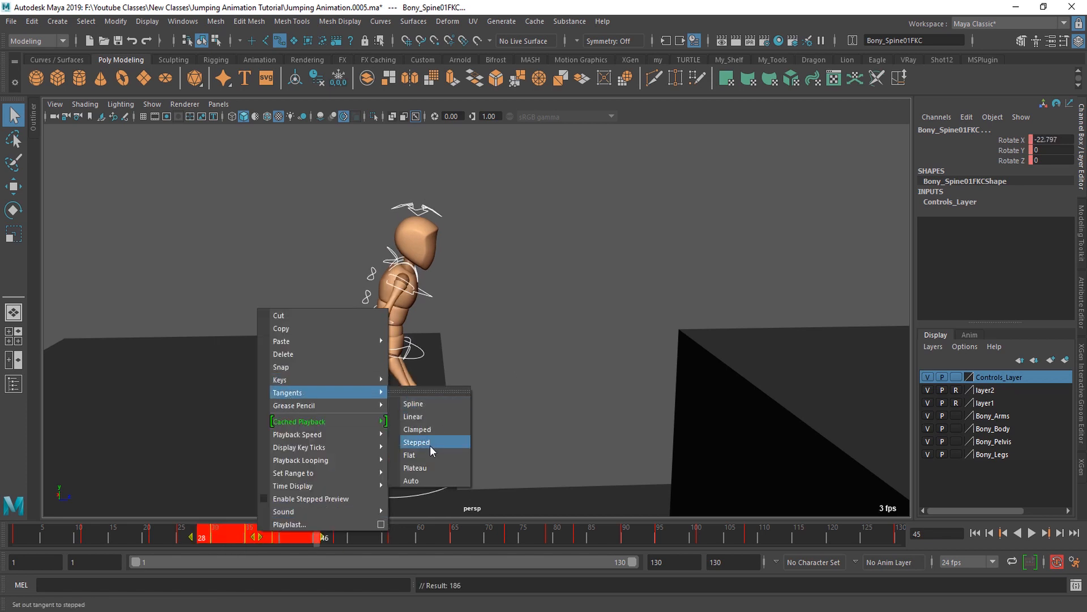
pyautogui.click(417, 442)
pyautogui.hotkey('alt', 'v')
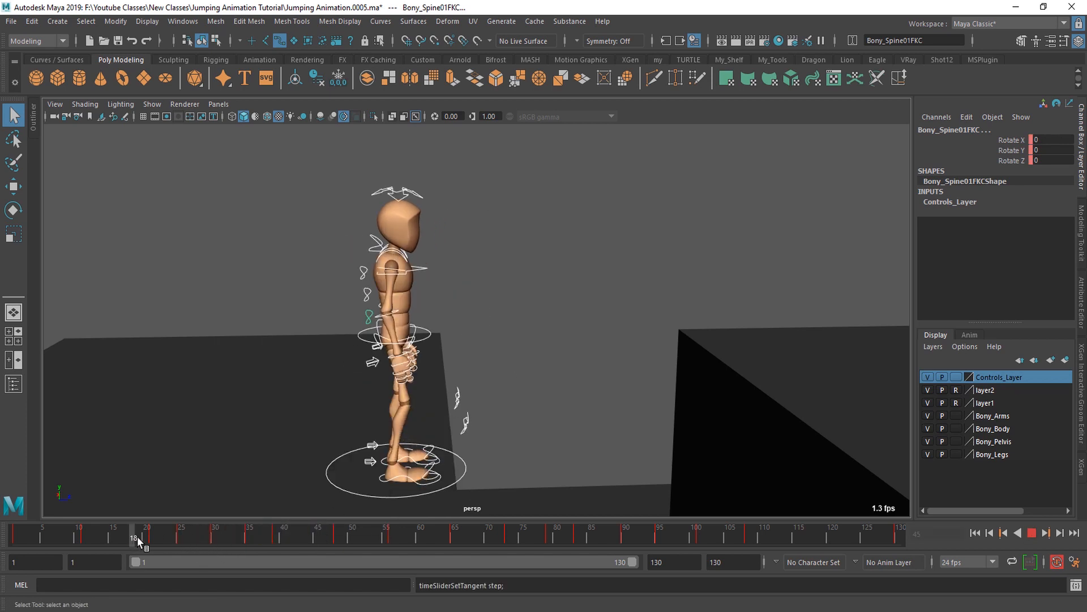
# - Rotate the shoulder controls at frame 35 to raise both arms higher behind the body
pyautogui.moveTo(204, 538); pyautogui.dragTo(249, 540)
pyautogui.keyDown('alt'); pyautogui.moveTo(358, 428); pyautogui.dragTo(300, 346); pyautogui.keyUp('alt')
pyautogui.click(474, 338)
pyautogui.press('e')
pyautogui.press('q')
pyautogui.click(636, 335)
pyautogui.click(542, 301)
pyautogui.press('e')
pyautogui.press('q')
pyautogui.click(446, 290)
pyautogui.press('e')
pyautogui.press('q')
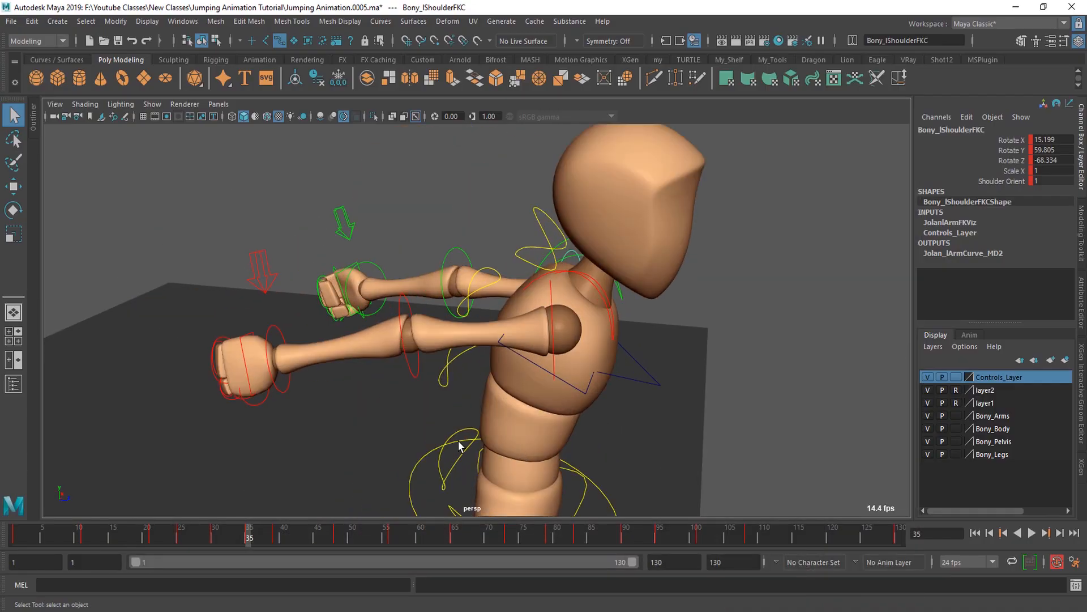
# - Rotate the elbow controls at frame 35 to adjust the bend of both arms
pyautogui.keyDown('alt'); pyautogui.moveTo(461, 444); pyautogui.dragTo(498, 363); pyautogui.keyUp('alt')
pyautogui.click(499, 362)
pyautogui.press('e')
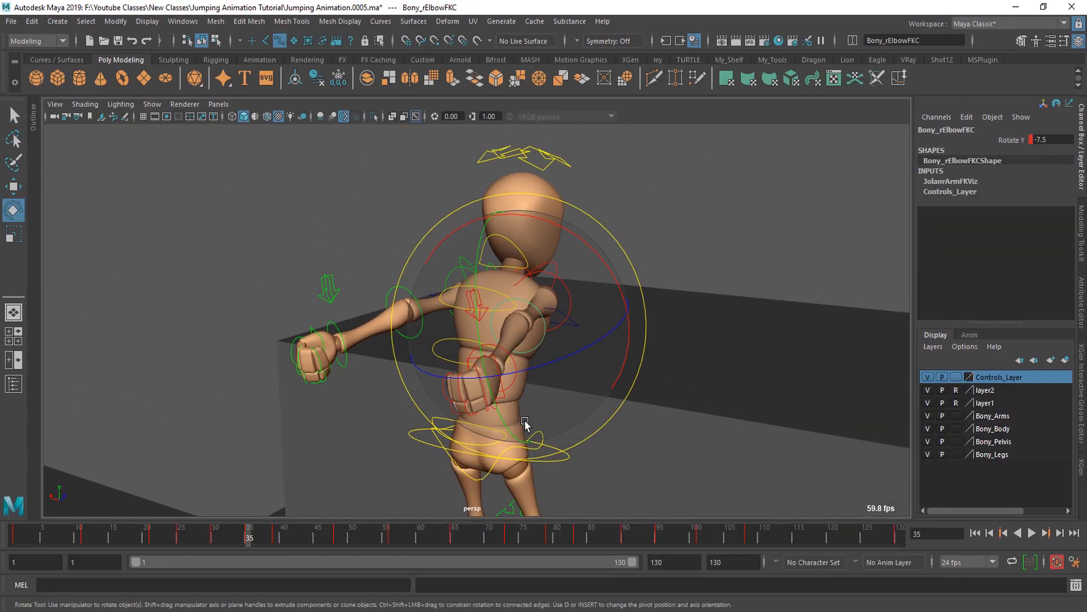
pyautogui.moveTo(505, 419); pyautogui.dragTo(561, 397)
pyautogui.press('q')
pyautogui.click(439, 345)
pyautogui.press('e')
pyautogui.moveTo(414, 371); pyautogui.dragTo(413, 350)
pyautogui.press('q')
# - Fine-tune the arm rotation at frame 35 so that both arms reach back nearly horizontally
pyautogui.keyDown('alt'); pyautogui.moveTo(651, 346); pyautogui.dragTo(629, 380); pyautogui.keyUp('alt')
pyautogui.click(569, 313)
pyautogui.press('e')
pyautogui.moveTo(498, 318); pyautogui.dragTo(488, 333)
pyautogui.keyDown('alt'); pyautogui.moveTo(494, 363); pyautogui.dragTo(522, 368); pyautogui.keyUp('alt')
pyautogui.moveTo(506, 322); pyautogui.dragTo(469, 354)
pyautogui.press('q')
# - Rotate the main hip control at frame 35 to -15.851 on X and scrub frames 30 to 40 to check the motion
pyautogui.click(429, 282)
pyautogui.press('e')
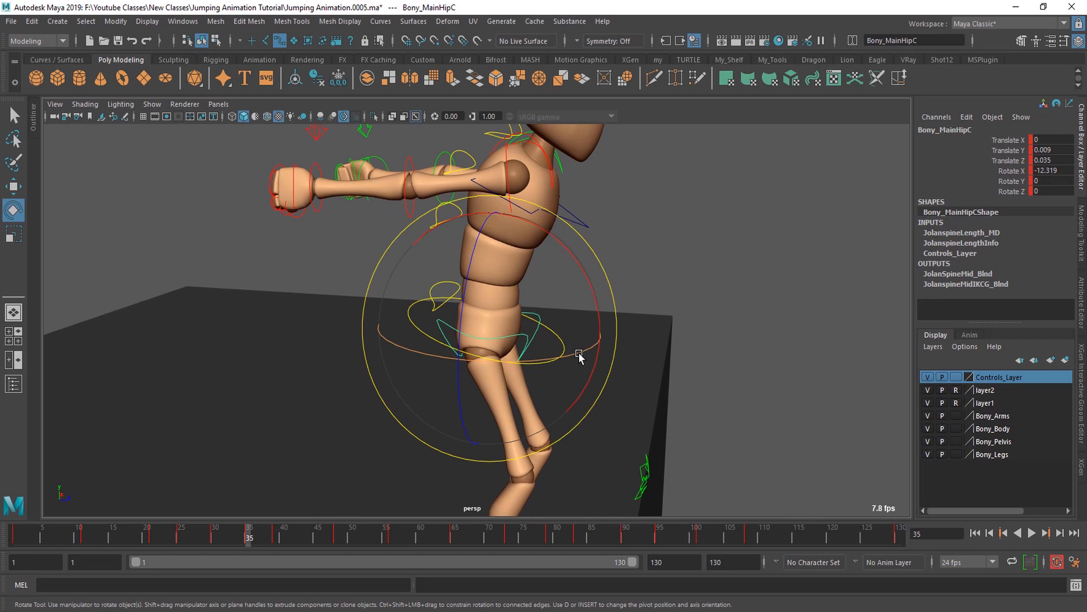
pyautogui.click(223, 542)
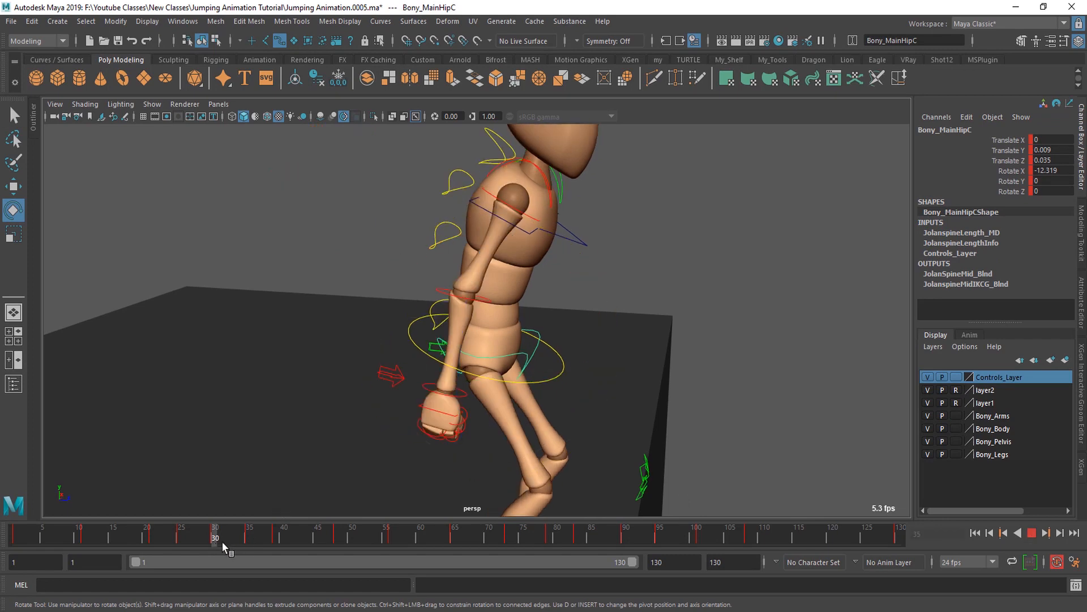
pyautogui.click(250, 540)
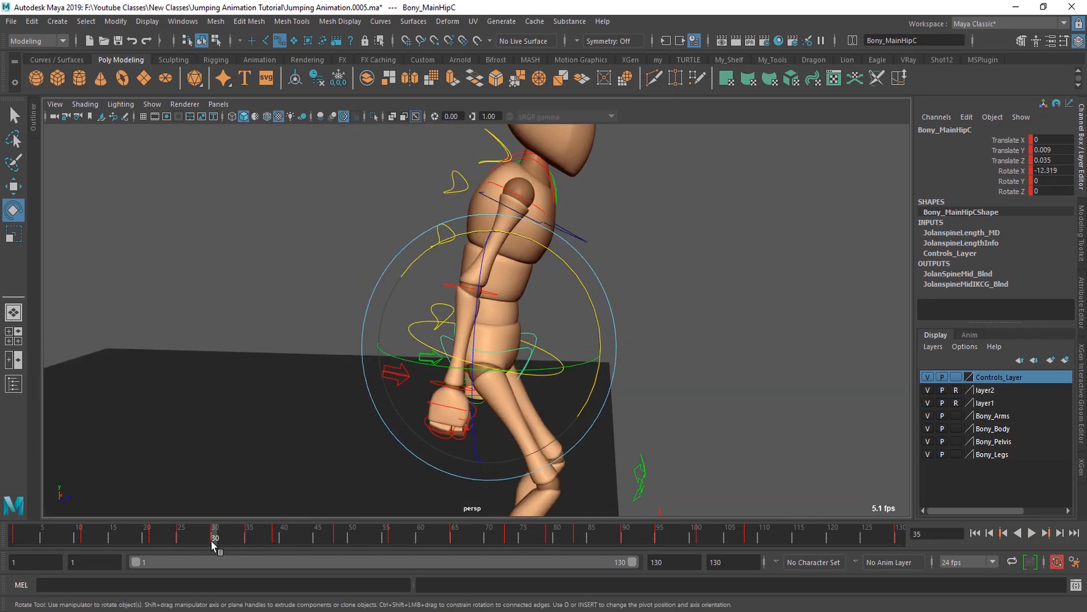
pyautogui.moveTo(213, 541); pyautogui.dragTo(264, 542)
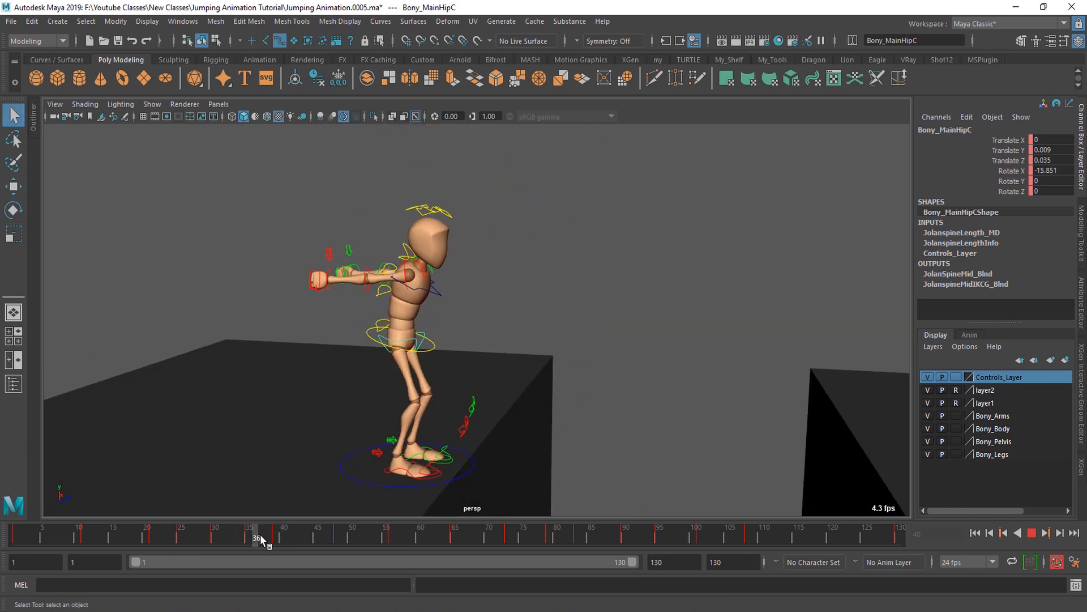
pyautogui.moveTo(260, 535)
pyautogui.mouseDown()
pyautogui.moveTo(215, 536)
pyautogui.moveTo(282, 535)
pyautogui.mouseUp()
# - Select all of the character's controls and save the scene
pyautogui.keyDown('alt'); pyautogui.moveTo(522, 385); pyautogui.dragTo(338, 257, button='right'); pyautogui.keyUp('alt')
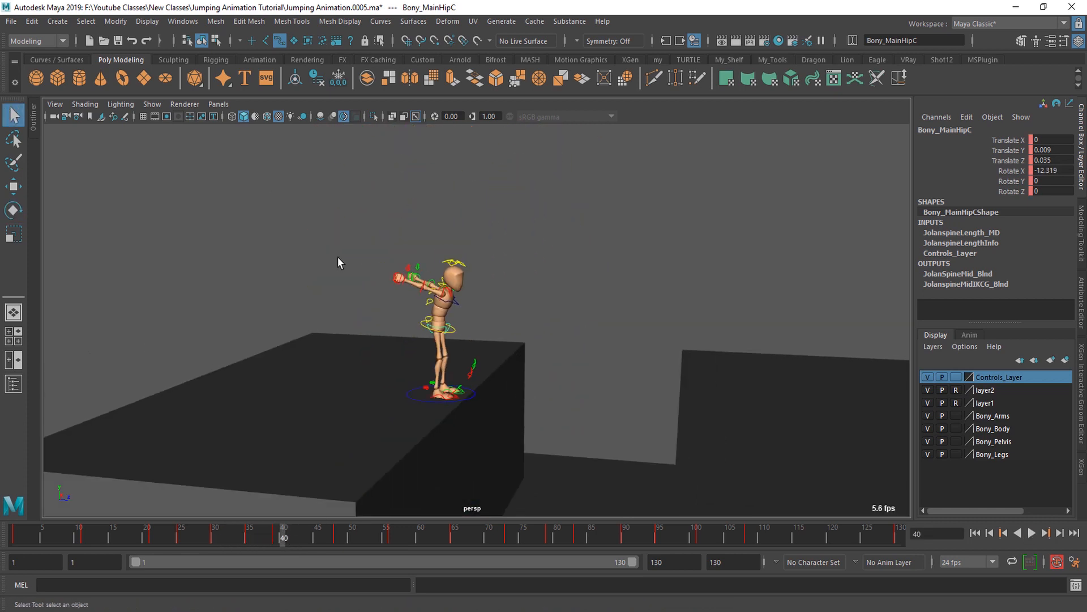
pyautogui.moveTo(260, 159); pyautogui.dragTo(634, 502)
pyautogui.keyDown('alt'); pyautogui.moveTo(486, 444); pyautogui.dragTo(628, 459, button='right'); pyautogui.keyUp('alt')
pyautogui.hotkey('ctrl', 's')
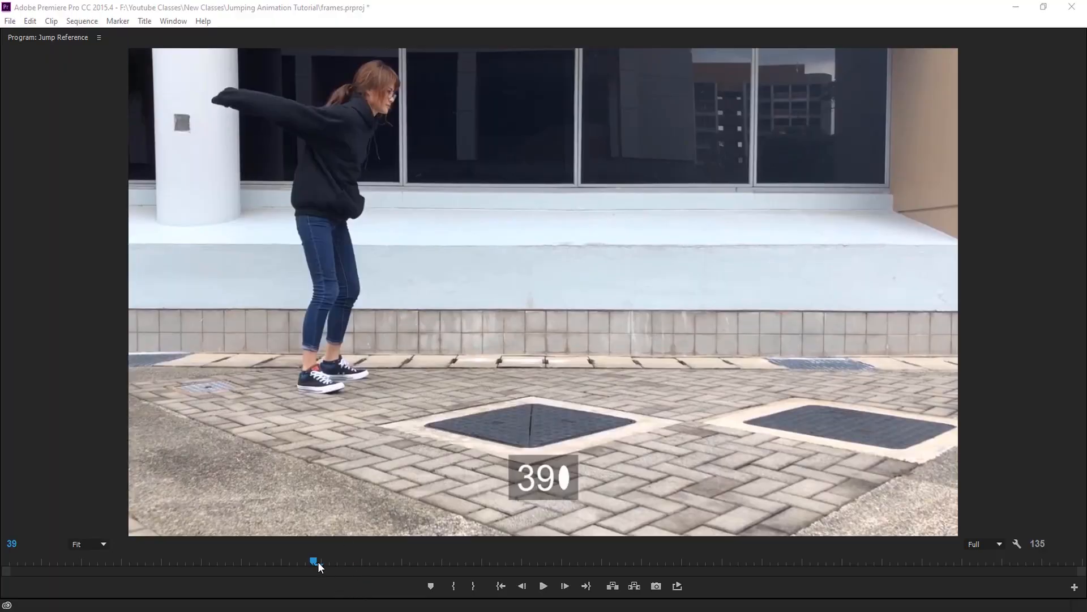
# - Scrub the Premiere Pro jump reference onward from frame 39 and examine the arm swing around frames 43 and 44
pyautogui.moveTo(318, 562); pyautogui.dragTo(347, 562)
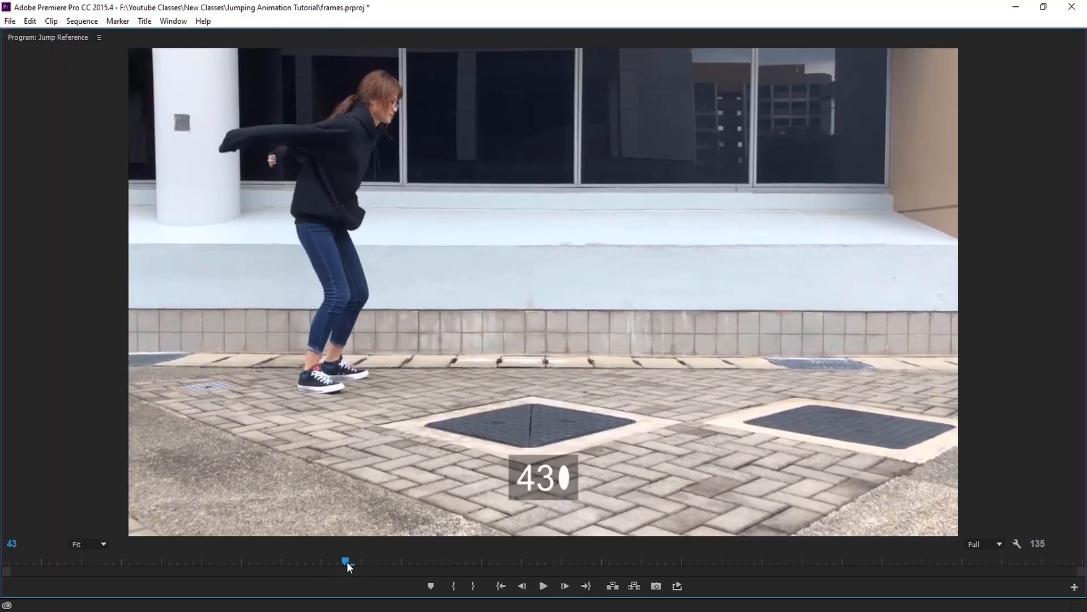
pyautogui.press('Right')
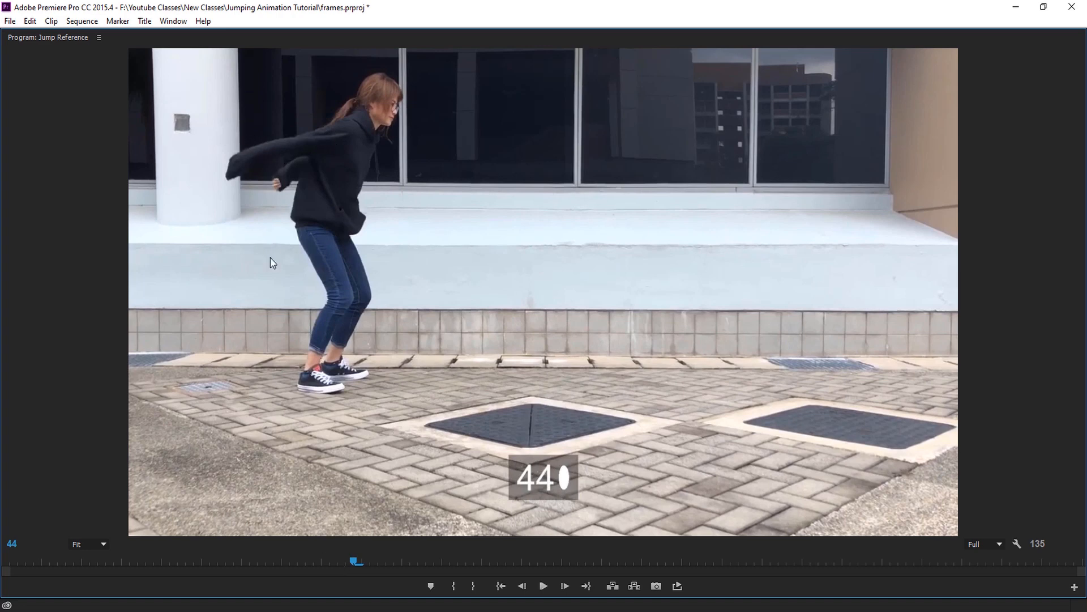
pyautogui.moveTo(354, 558); pyautogui.dragTo(400, 554)
pyautogui.click(345, 560)
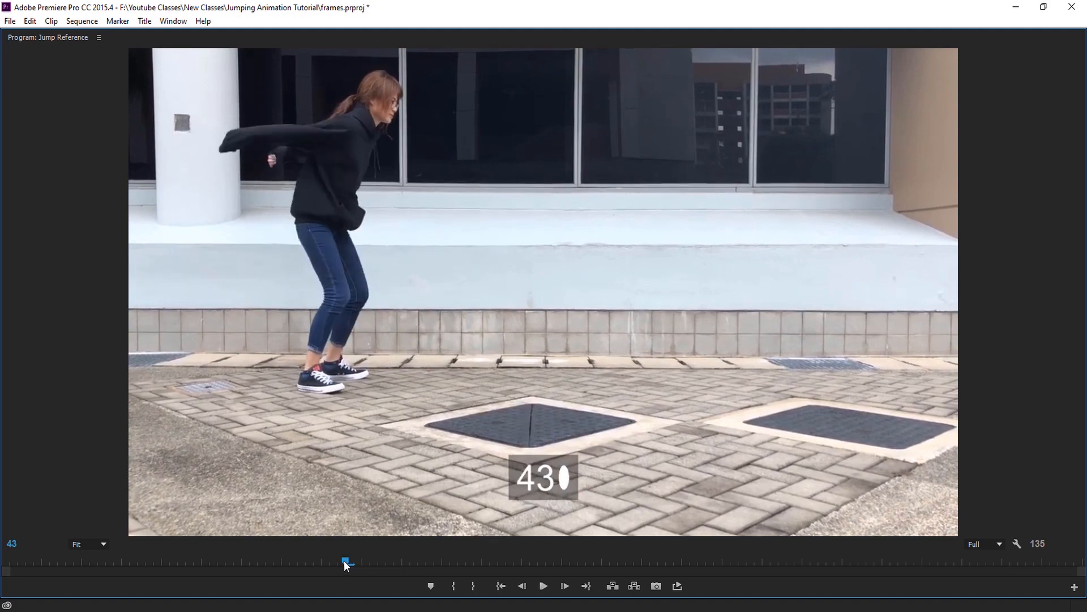
pyautogui.press('Right')
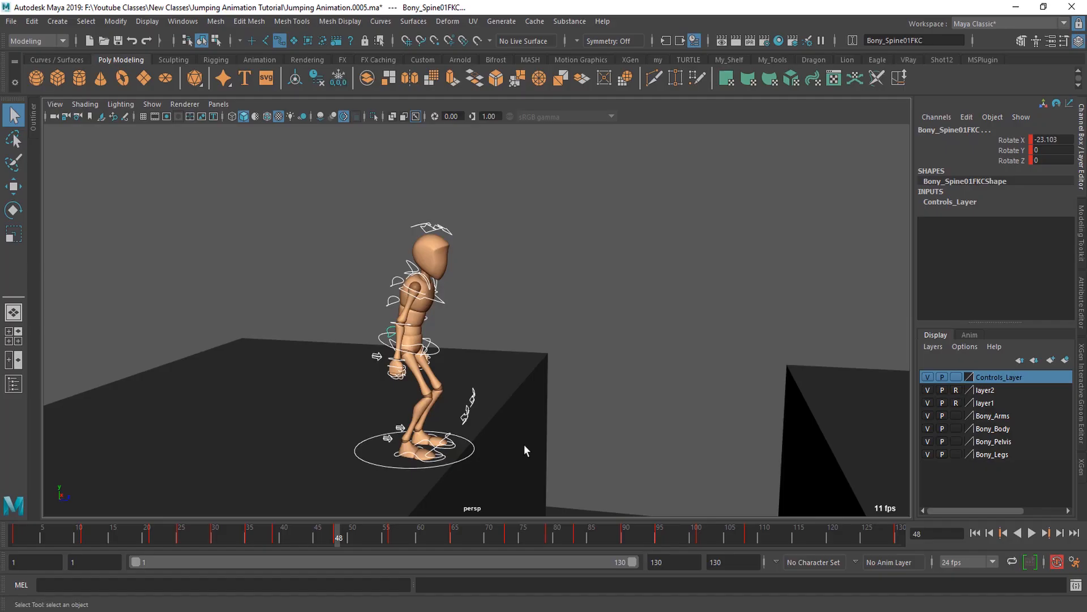
# - In Maya, set the tangents of the keys from frame 38 to 48 to linear and key all controls at frame 44
pyautogui.keyDown('shift'); pyautogui.moveTo(297, 542); pyautogui.dragTo(339, 543); pyautogui.keyUp('shift')
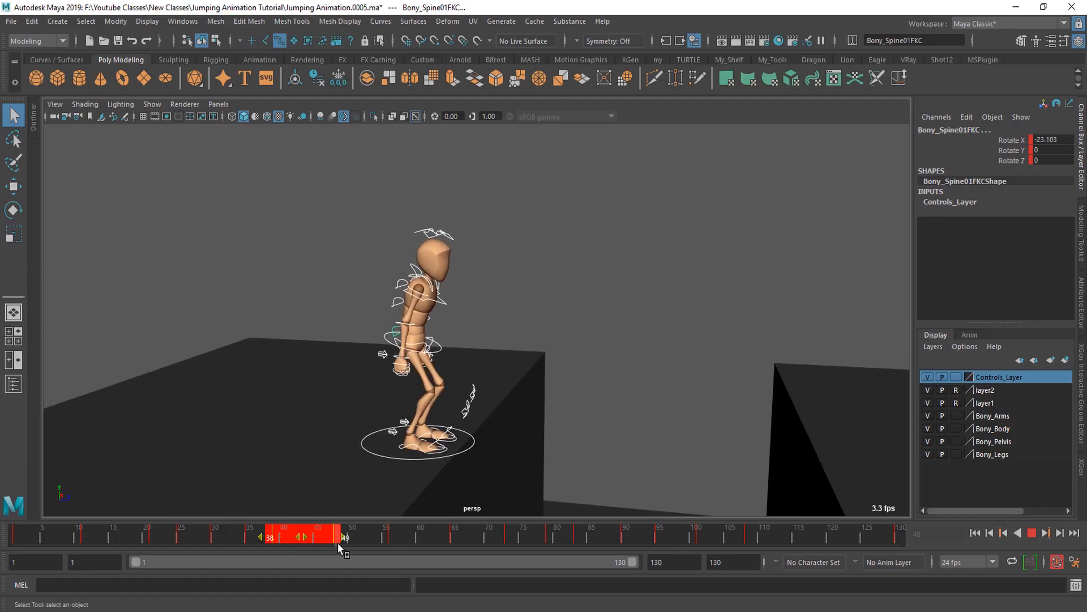
pyautogui.rightClick(321, 537)
pyautogui.moveTo(360, 399)
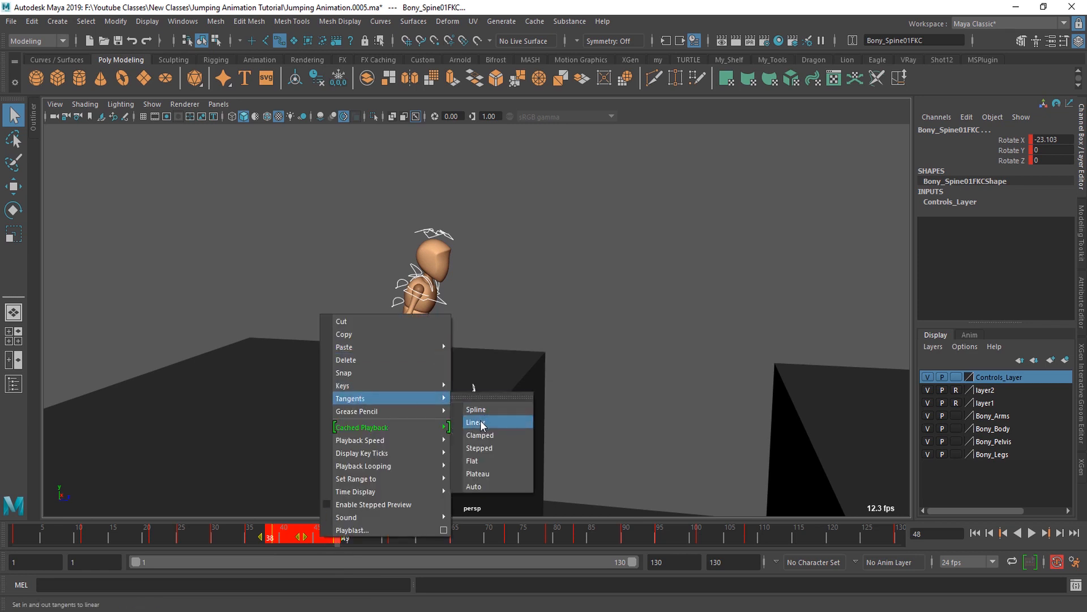
pyautogui.click(483, 423)
pyautogui.click(309, 537)
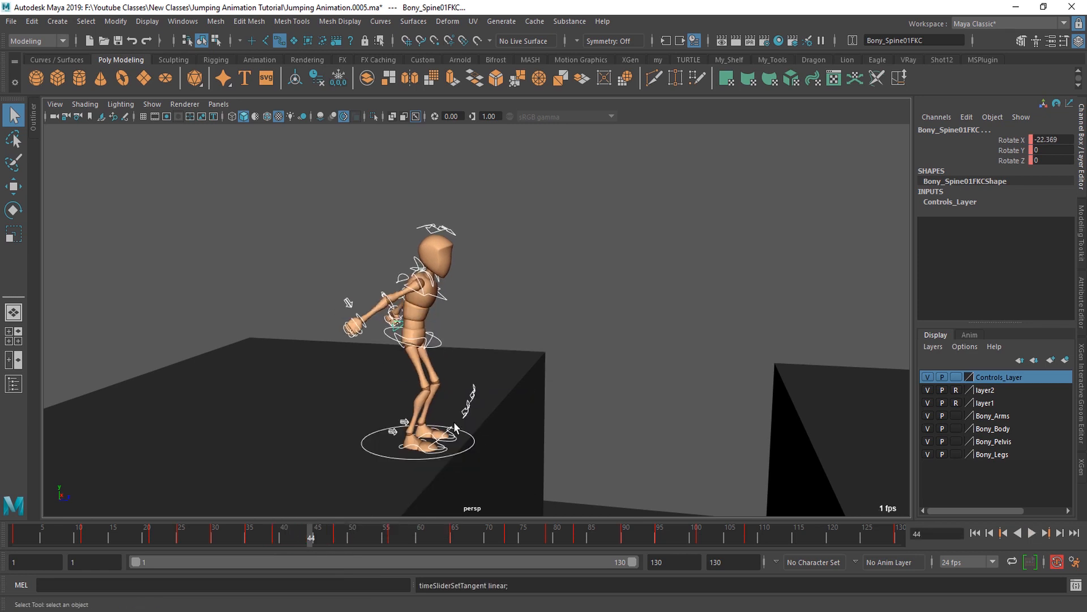
pyautogui.press('s')
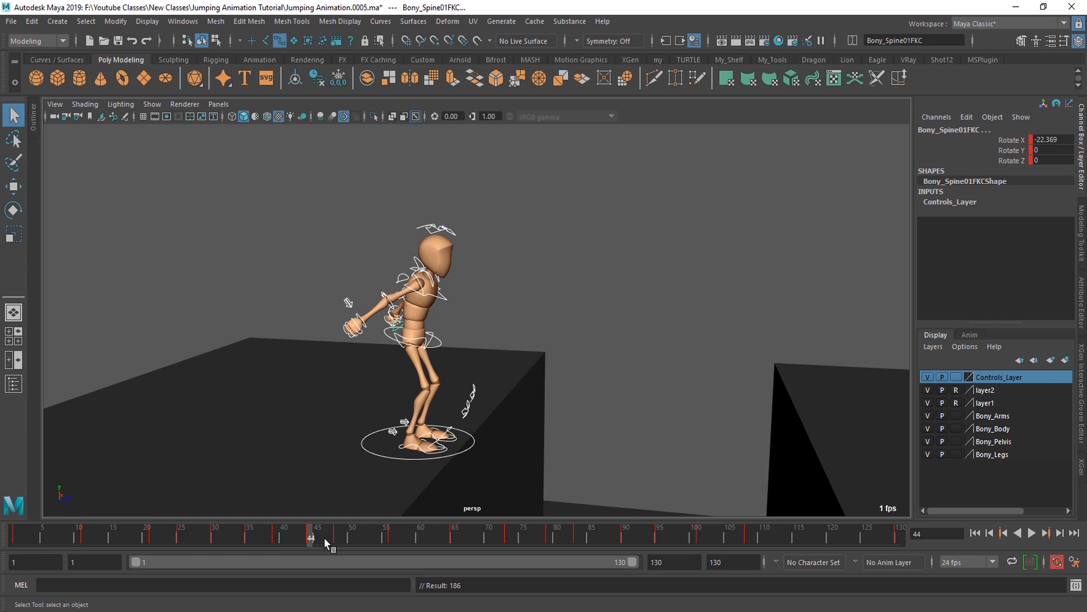
# - Set the tangents of the keys from frame 36 to 51 to stepped for all controls
pyautogui.keyDown('shift'); pyautogui.moveTo(249, 538); pyautogui.dragTo(359, 538); pyautogui.keyUp('shift')
pyautogui.rightClick(359, 538)
pyautogui.moveTo(371, 400)
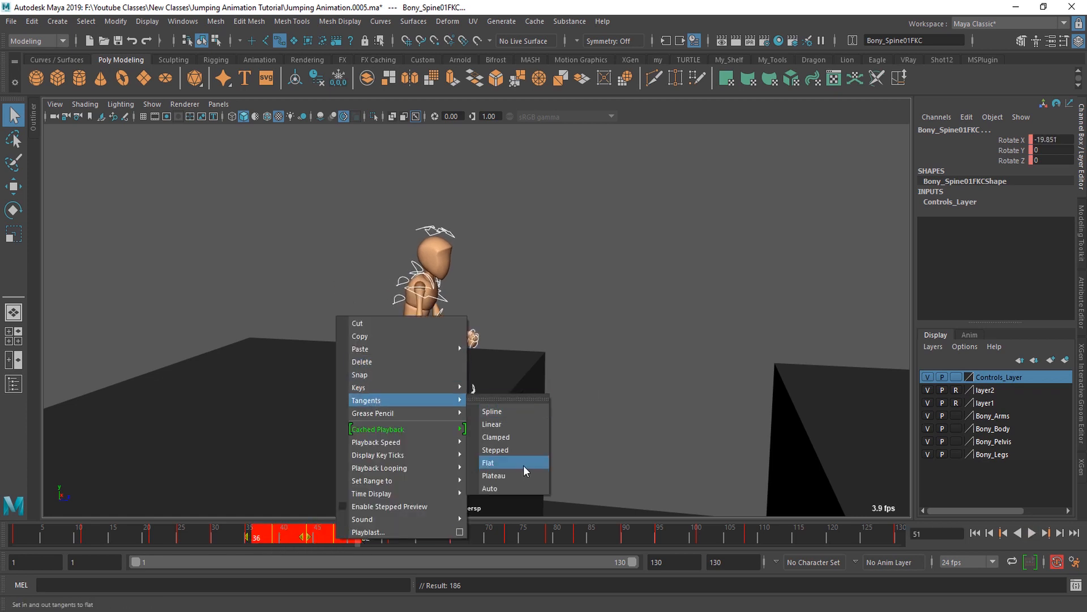
pyautogui.click(494, 449)
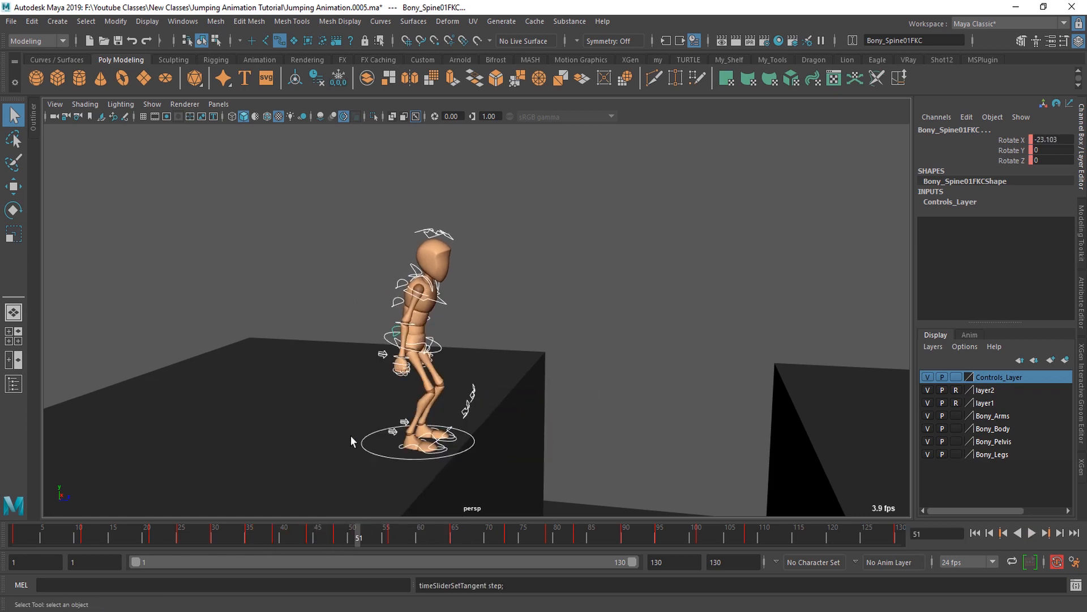
# - Compare the character's arm pose at frame 44 with frame 44 of the Premiere Pro reference
pyautogui.moveTo(300, 536); pyautogui.dragTo(308, 538)
pyautogui.scroll(3, 387, 419)
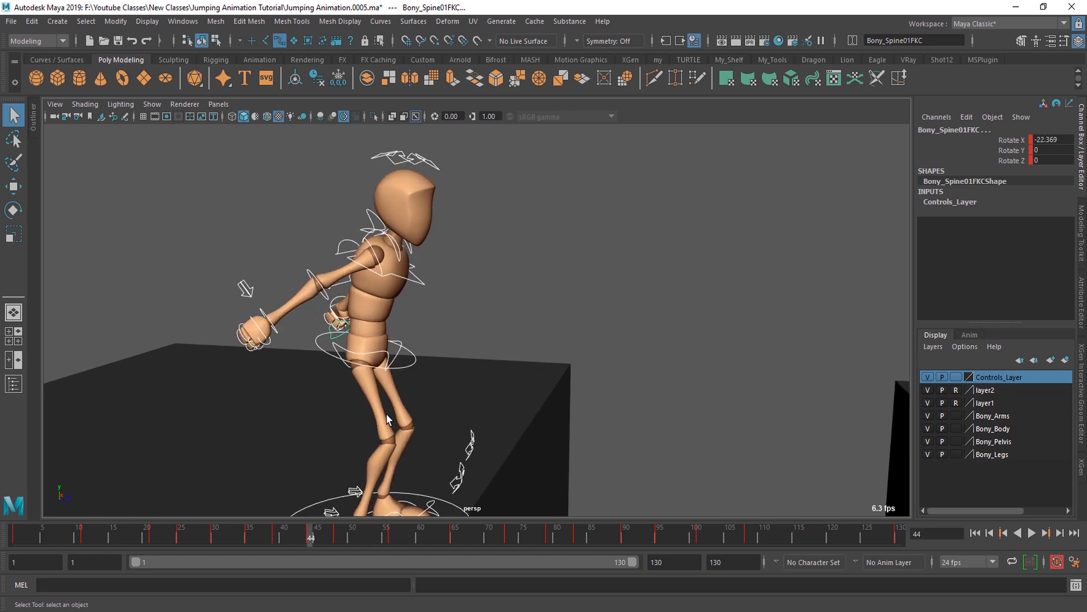
pyautogui.keyDown('alt'); pyautogui.moveTo(387, 419); pyautogui.dragTo(541, 434); pyautogui.keyUp('alt')
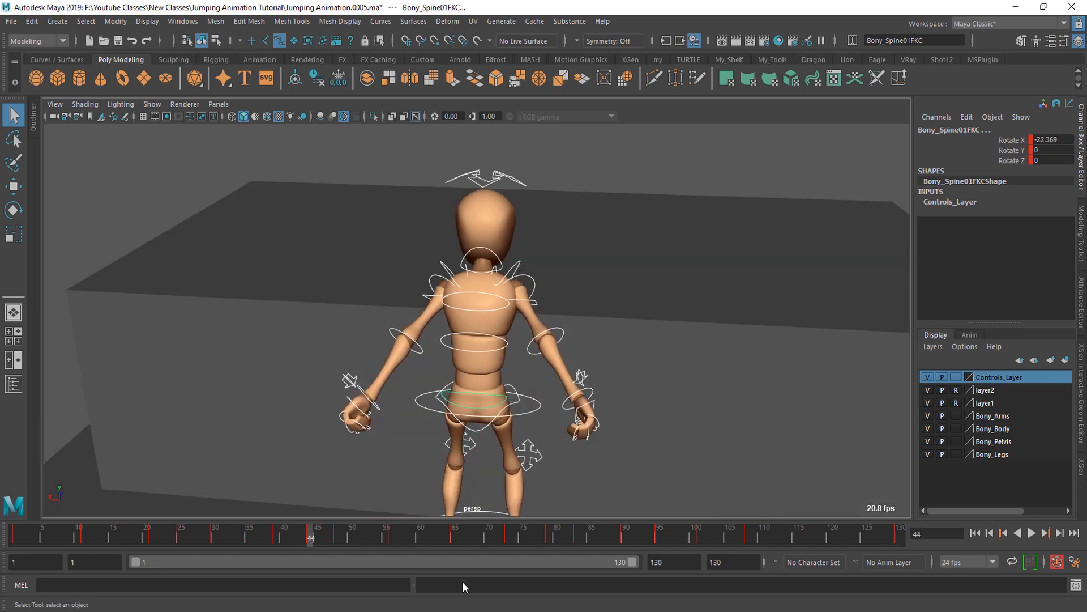
pyautogui.click(364, 611)
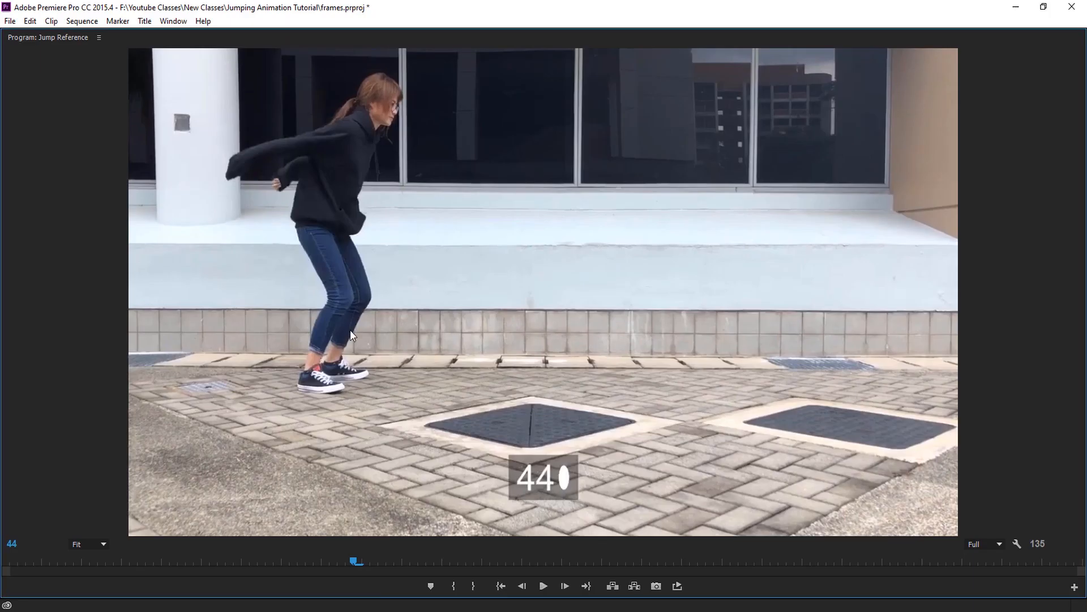
pyautogui.click(391, 611)
pyautogui.keyDown('alt'); pyautogui.moveTo(473, 444); pyautogui.dragTo(508, 408); pyautogui.keyUp('alt')
pyautogui.keyDown('alt'); pyautogui.moveTo(532, 444); pyautogui.dragTo(517, 453); pyautogui.keyUp('alt')
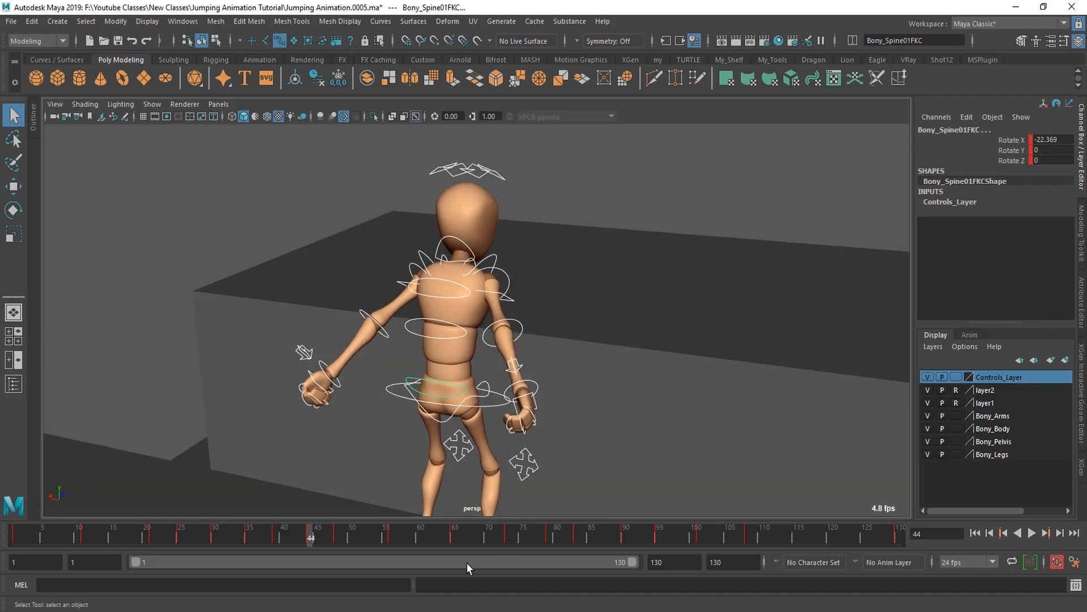
pyautogui.click(364, 610)
pyautogui.click(391, 610)
# - Rotate the right shoulder control at frame 44 to adjust the right arm's swing
pyautogui.click(507, 283)
pyautogui.keyDown('alt'); pyautogui.moveTo(479, 368); pyautogui.dragTo(501, 362); pyautogui.keyUp('alt')
pyautogui.press('e')
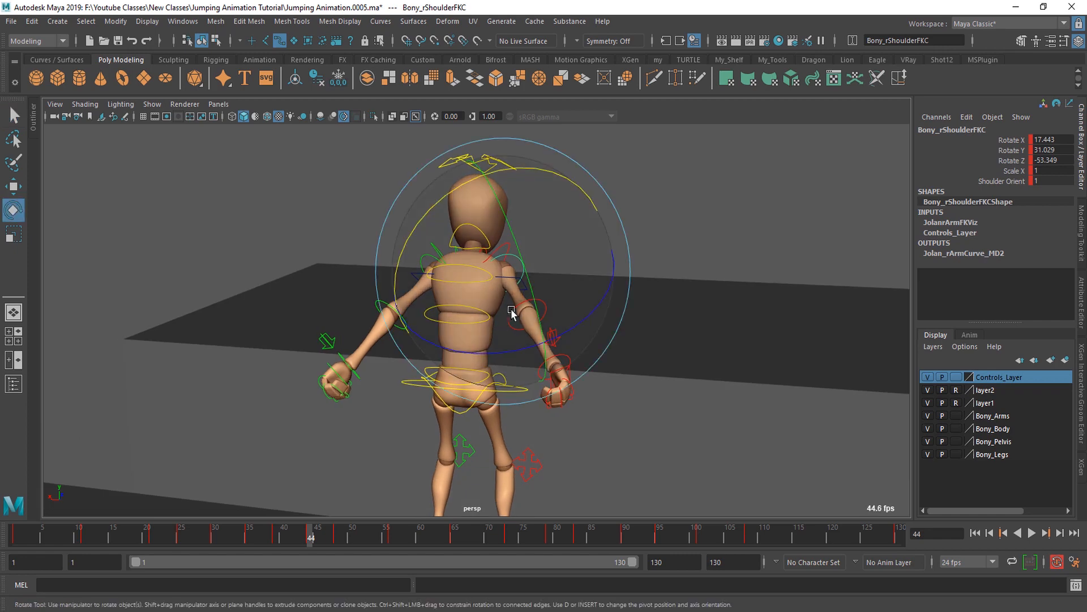
pyautogui.moveTo(511, 309); pyautogui.dragTo(491, 280)
pyautogui.press('q')
# - Rotate the left shoulder control at frame 44 to match the other arm's swing
pyautogui.click(432, 263)
pyautogui.keyDown('alt'); pyautogui.moveTo(441, 317); pyautogui.dragTo(409, 317); pyautogui.keyUp('alt')
pyautogui.press('e')
pyautogui.moveTo(390, 286); pyautogui.dragTo(376, 267)
pyautogui.press('q')
# - Scrub the animation from frame 44 to 56 and study the forward arm swing at frames 50 to 52 of the Premiere Pro reference
pyautogui.keyDown('alt'); pyautogui.moveTo(509, 346); pyautogui.dragTo(340, 365); pyautogui.keyUp('alt')
pyautogui.moveTo(308, 542); pyautogui.dragTo(395, 543)
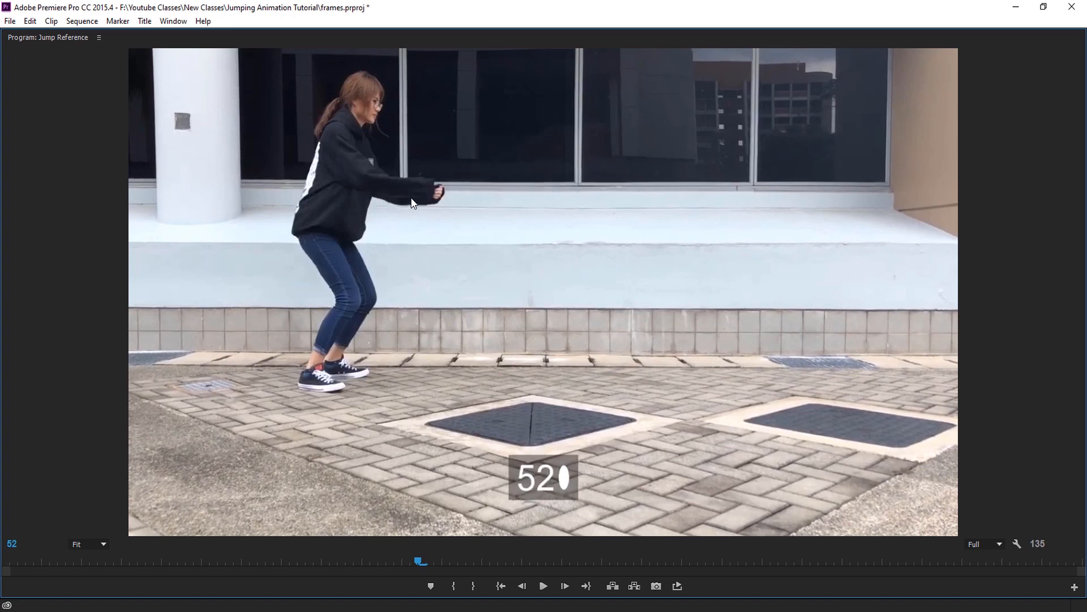
pyautogui.moveTo(425, 560); pyautogui.dragTo(403, 563)
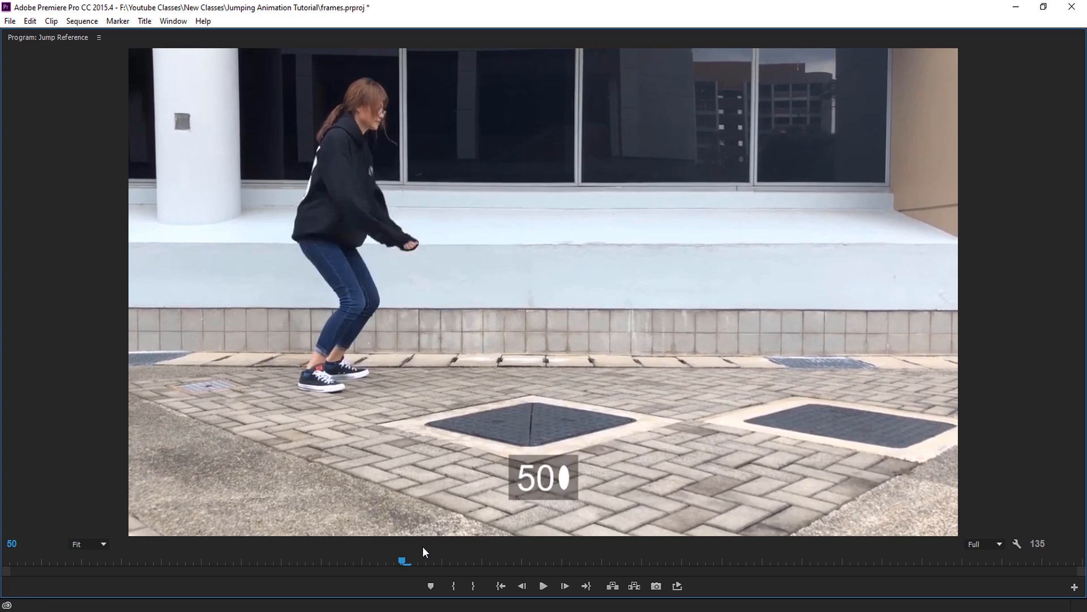
pyautogui.moveTo(407, 565)
pyautogui.mouseDown()
pyautogui.moveTo(426, 556)
pyautogui.moveTo(398, 558)
pyautogui.moveTo(461, 552)
pyautogui.moveTo(392, 554)
pyautogui.moveTo(418, 558)
pyautogui.mouseUp()
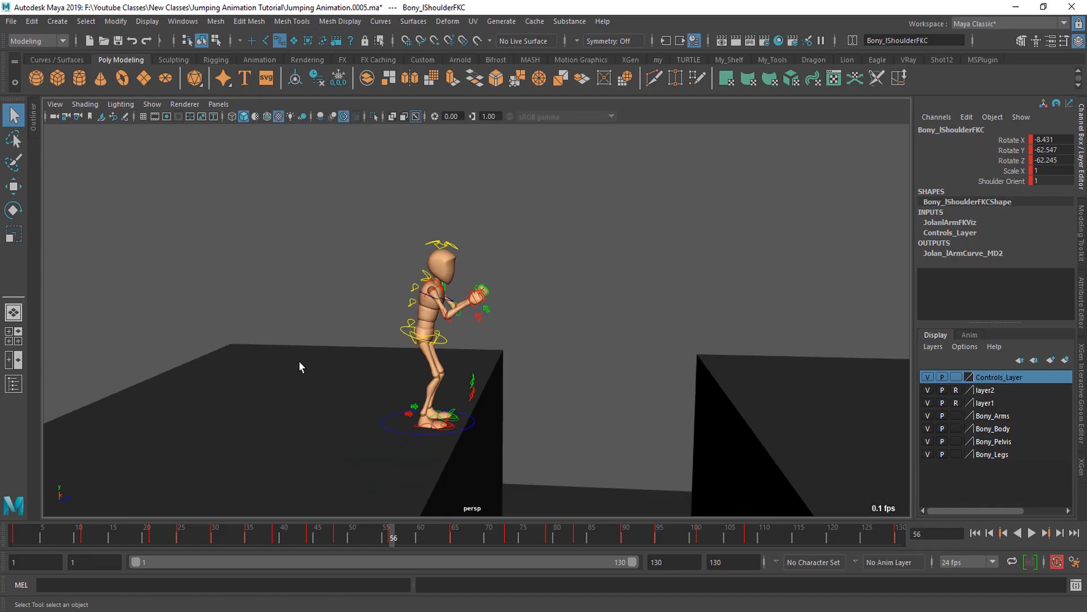
# - In Maya, set the tangents of all controls' keys from frame 47 to 58 to linear and key the breakdown at frame 52
pyautogui.keyDown('shift'); pyautogui.moveTo(329, 537); pyautogui.dragTo(407, 540); pyautogui.keyUp('shift')
pyautogui.rightClick(400, 538)
pyautogui.moveTo(442, 395)
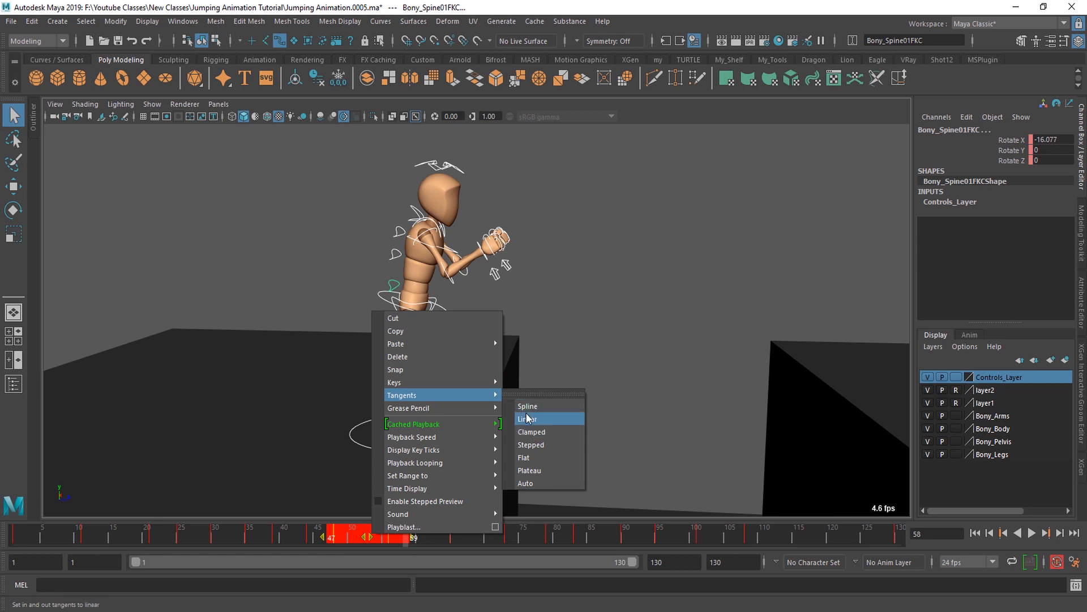
pyautogui.click(527, 418)
pyautogui.click(358, 536)
pyautogui.hotkey('alt', 'v')
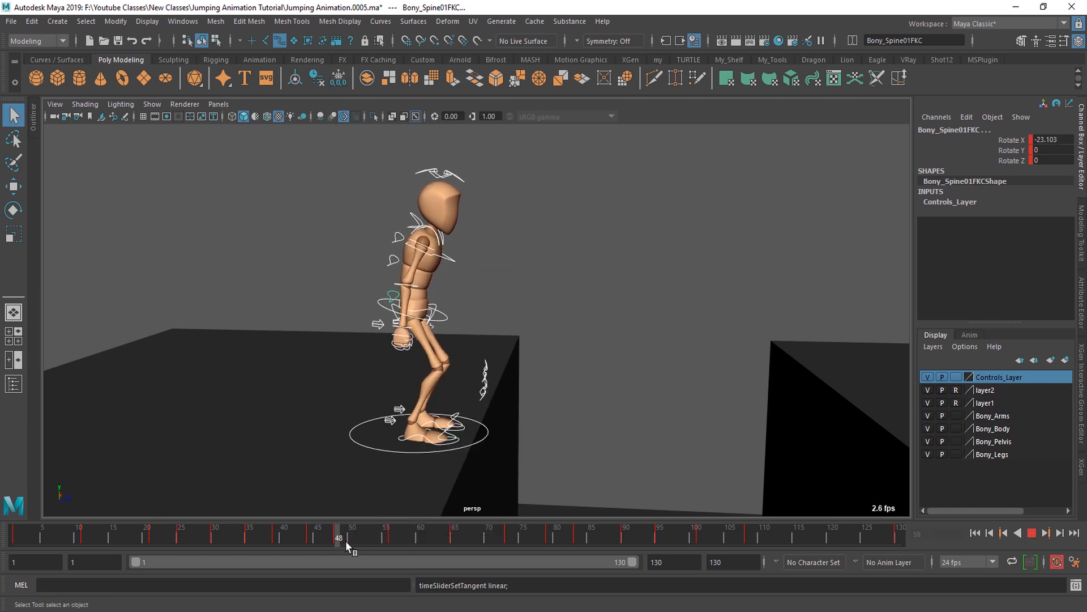
pyautogui.hotkey('alt', 'v')
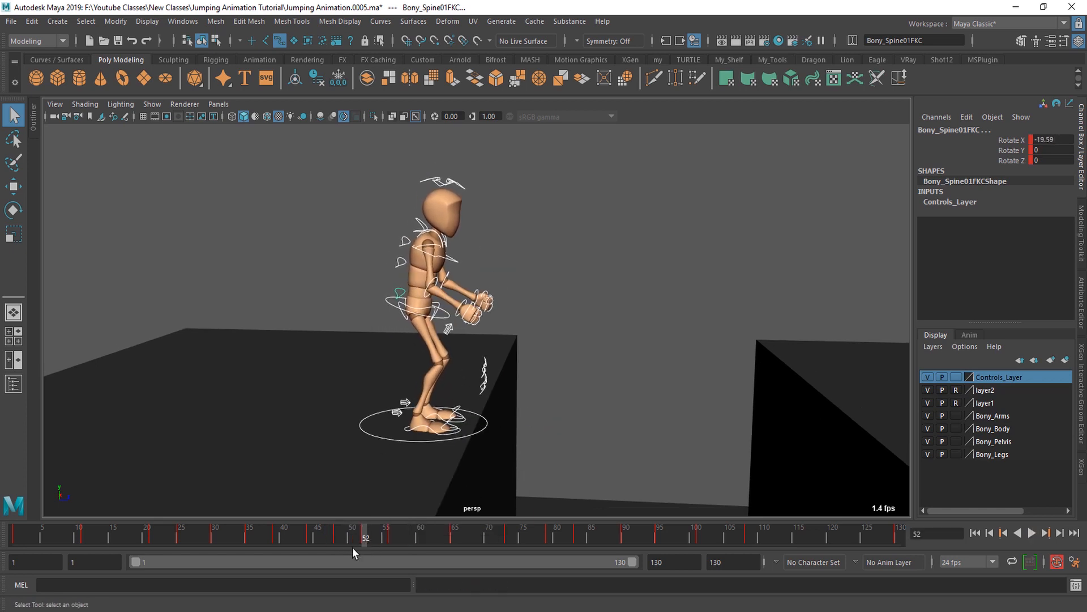
# - Set the tangents of the keys around the frame 52 breakdown to stepped
pyautogui.keyDown('shift'); pyautogui.moveTo(306, 538); pyautogui.dragTo(417, 538); pyautogui.keyUp('shift')
pyautogui.rightClick(370, 540)
pyautogui.moveTo(453, 395)
pyautogui.click(546, 456)
pyautogui.keyDown('alt'); pyautogui.moveTo(366, 414); pyautogui.dragTo(381, 410); pyautogui.keyUp('alt')
# - Scrub through frames 48 to 52 to compare the root position around the forward arm swing
pyautogui.click(359, 538)
pyautogui.hotkey('alt', 'v')
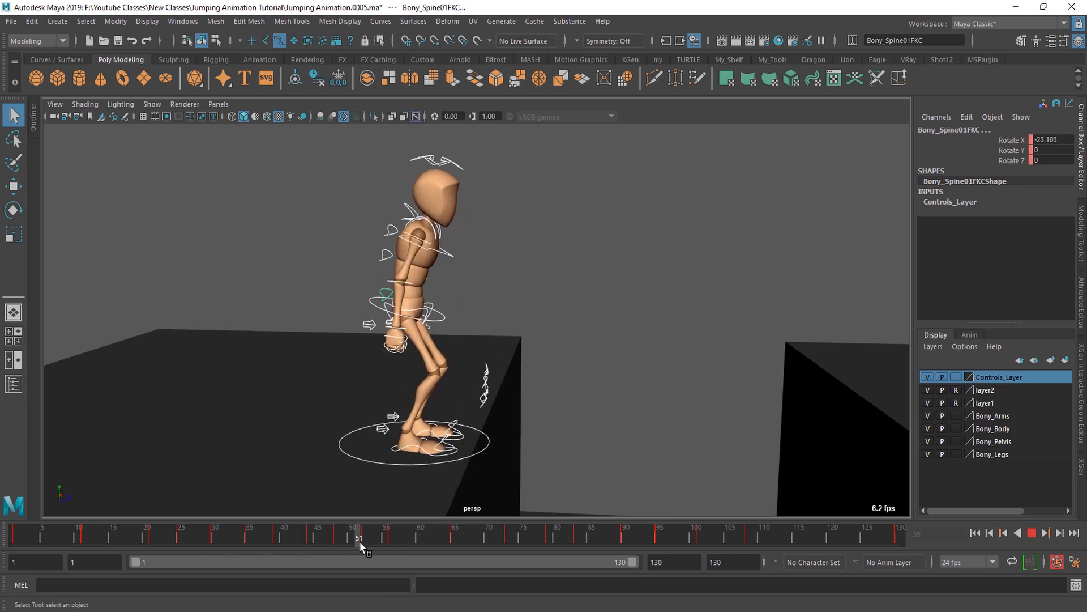
pyautogui.hotkey('alt', 'v')
pyautogui.keyDown('alt'); pyautogui.moveTo(391, 376); pyautogui.dragTo(437, 376, button='right'); pyautogui.keyUp('alt')
pyautogui.click(421, 315)
pyautogui.click(364, 540)
pyautogui.hotkey('alt', 'v')
pyautogui.moveTo(366, 542); pyautogui.dragTo(338, 542)
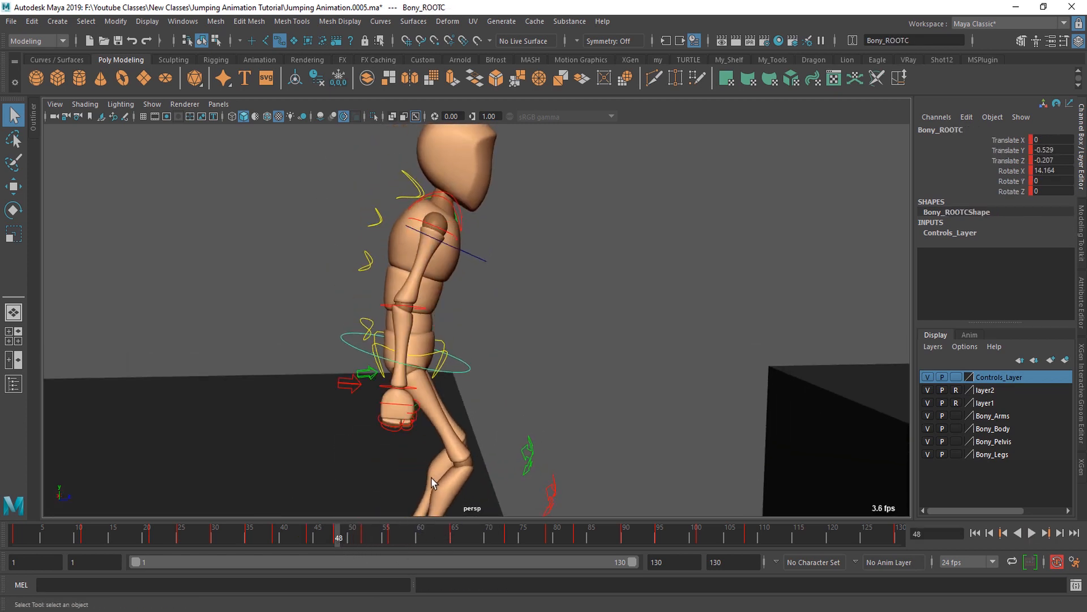
# - Move the root control vertically at frame 52 to Translate Y -0.495 and check the motion up to frame 56 against the reference
pyautogui.keyDown('alt'); pyautogui.moveTo(433, 478); pyautogui.dragTo(395, 477); pyautogui.keyUp('alt')
pyautogui.click(365, 541)
pyautogui.press('w')
pyautogui.moveTo(404, 229); pyautogui.dragTo(404, 239)
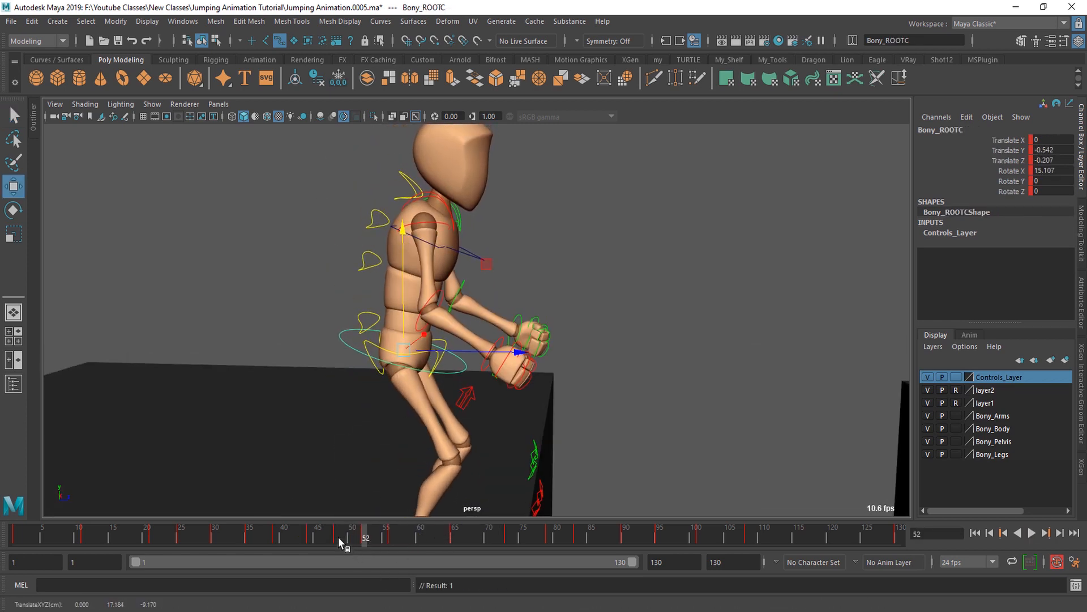
pyautogui.moveTo(342, 542); pyautogui.dragTo(365, 541)
pyautogui.moveTo(405, 321); pyautogui.dragTo(405, 321)
pyautogui.hotkey('alt', 'v')
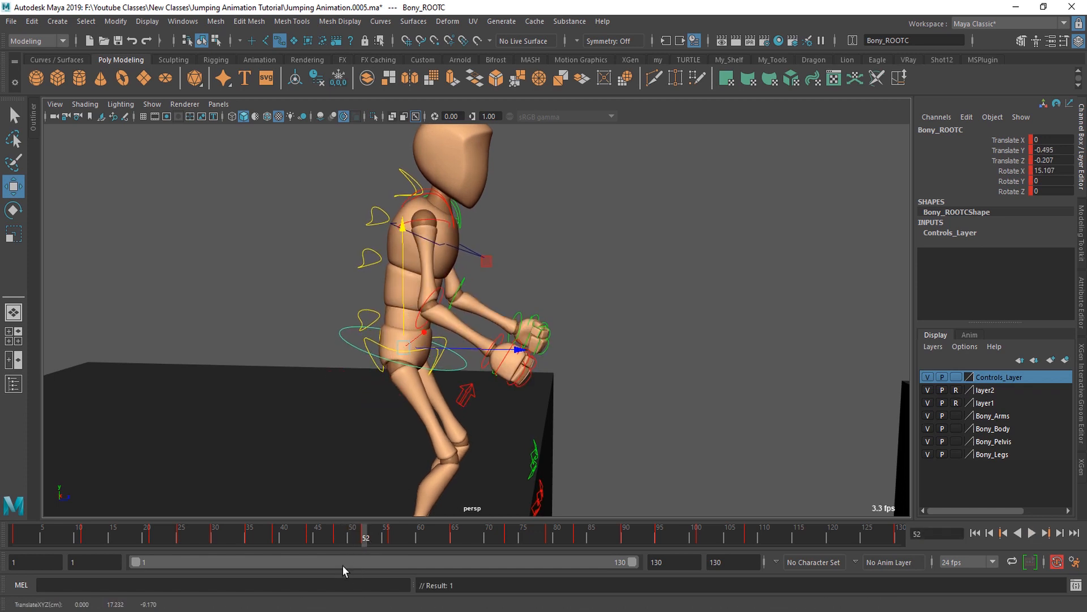
pyautogui.moveTo(357, 538); pyautogui.dragTo(450, 560)
pyautogui.scroll(-3, 478, 417)
pyautogui.scroll(1, 478, 417)
pyautogui.hotkey('alt', 'Tab')
pyautogui.hotkey('alt', 'Tab')
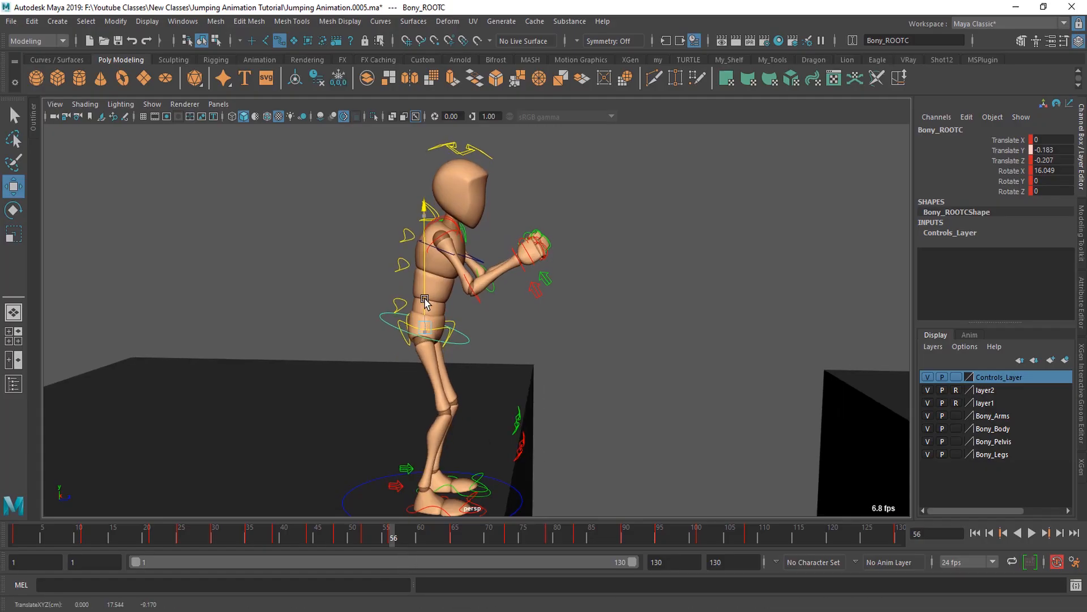
# - Rotate the left shoulder control at frame 52 and key its new rotation
pyautogui.hotkey('alt', 'v')
pyautogui.moveTo(369, 544)
pyautogui.mouseDown()
pyautogui.moveTo(340, 542)
pyautogui.moveTo(407, 540)
pyautogui.moveTo(364, 540)
pyautogui.mouseUp()
pyautogui.scroll(1, 413, 310)
pyautogui.press('q')
pyautogui.press('e')
pyautogui.keyDown('alt'); pyautogui.moveTo(449, 288); pyautogui.dragTo(414, 317); pyautogui.keyUp('alt')
pyautogui.press('q')
pyautogui.click(502, 234)
pyautogui.press('e')
pyautogui.moveTo(498, 295); pyautogui.dragTo(472, 302)
pyautogui.press('s')
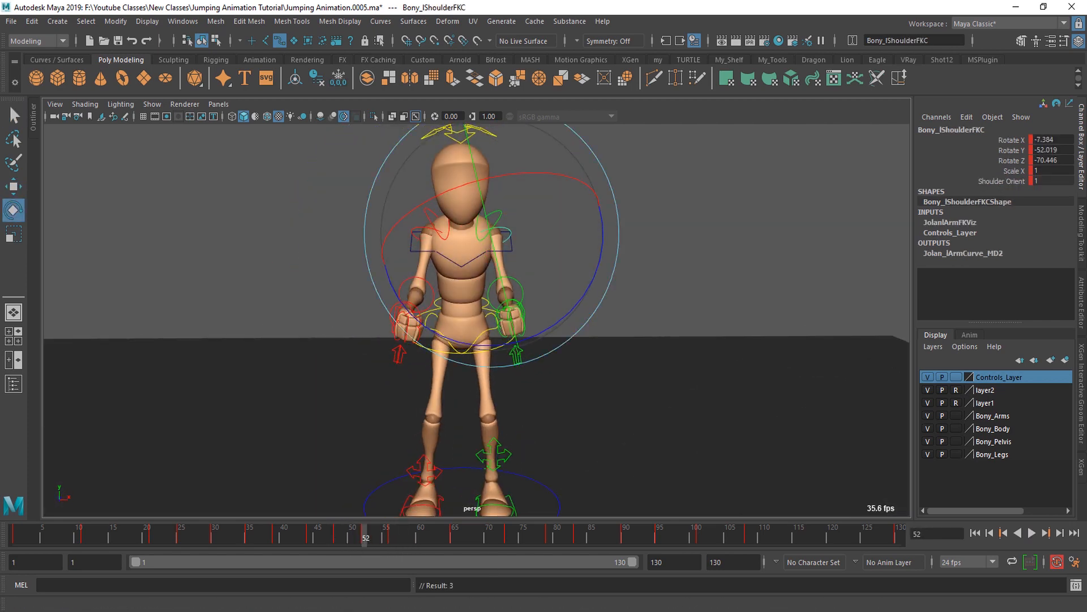
# - Check the arm pose at frame 52 of the Premiere Pro reference, then rotate the right shoulder and elbow controls in Maya to match
pyautogui.hotkey('alt', 'Tab')
pyautogui.moveTo(444, 559); pyautogui.dragTo(418, 561)
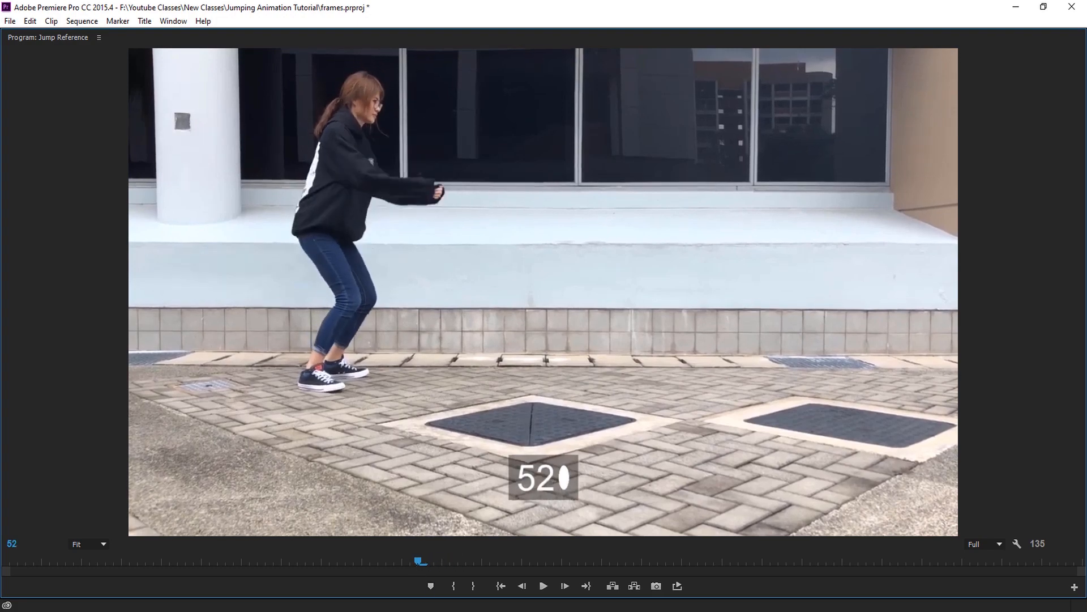
pyautogui.hotkey('alt', 'Tab')
pyautogui.keyDown('alt'); pyautogui.moveTo(529, 408); pyautogui.dragTo(572, 400); pyautogui.keyUp('alt')
pyautogui.press('q')
pyautogui.click(437, 236)
pyautogui.press('e')
pyautogui.keyDown('alt'); pyautogui.moveTo(498, 305); pyautogui.dragTo(437, 311); pyautogui.keyUp('alt')
pyautogui.press('q')
pyautogui.click(396, 290)
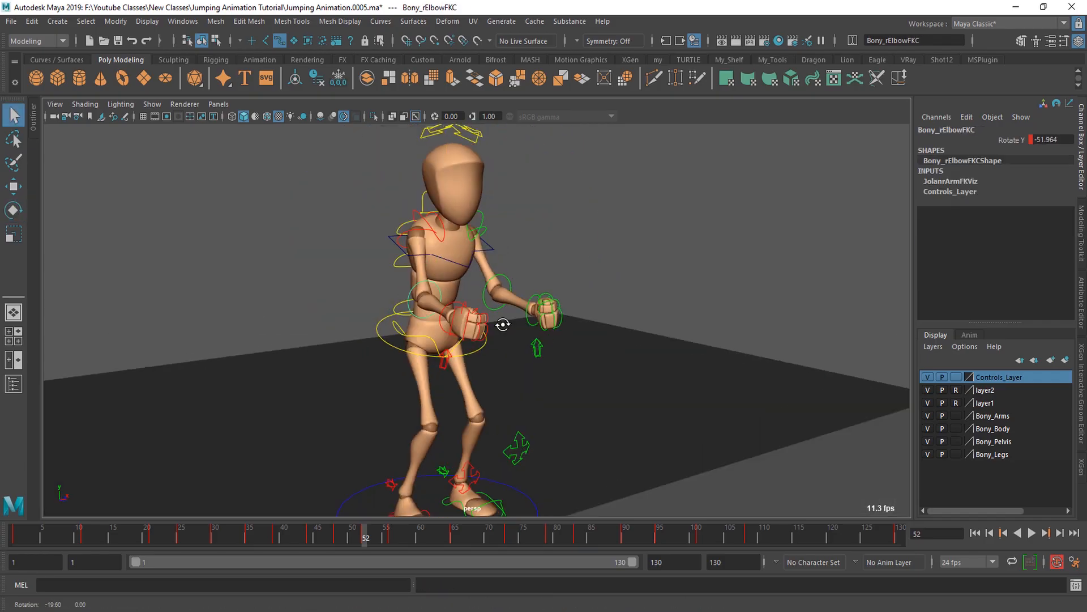
pyautogui.press('e')
pyautogui.moveTo(503, 324)
pyautogui.keyDown('alt'); pyautogui.mouseDown()
pyautogui.moveTo(460, 309)
pyautogui.moveTo(460, 294)
pyautogui.moveTo(482, 325)
pyautogui.mouseUp(); pyautogui.keyUp('alt')
# - Adjust both shoulder rotations and the left elbow bend at frame 52 so the arms swing forward evenly
pyautogui.press('q')
pyautogui.click(429, 234)
pyautogui.press('e')
pyautogui.click(506, 234)
pyautogui.keyDown('alt'); pyautogui.moveTo(483, 325); pyautogui.dragTo(465, 303); pyautogui.keyUp('alt')
pyautogui.press('q')
pyautogui.click(498, 279)
pyautogui.press('e')
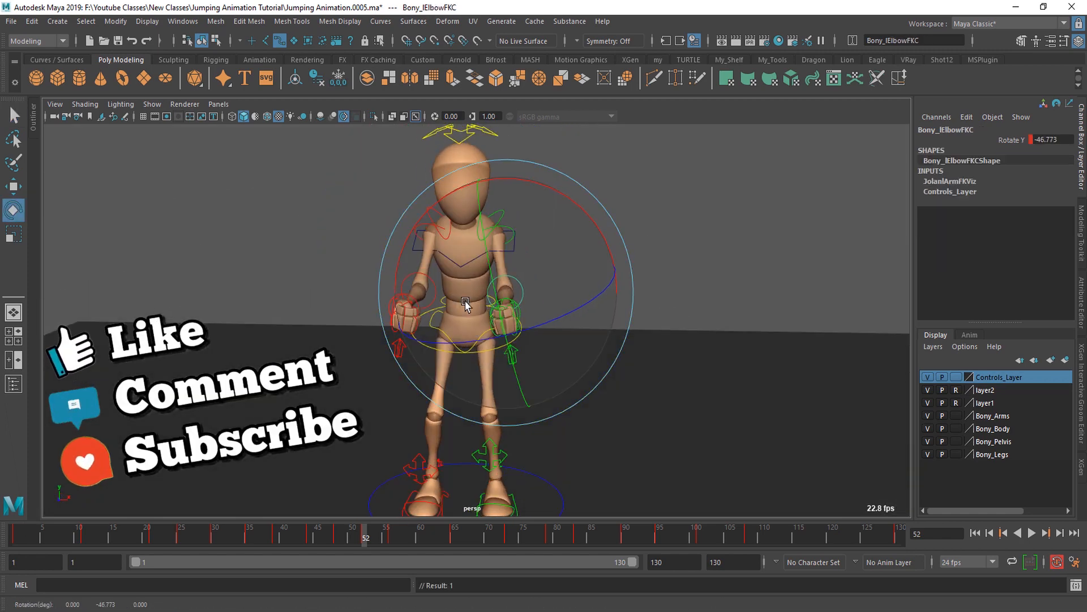
# - Fine-tune the left and right shoulder rotations at frame 52 in the front view
pyautogui.press('q')
pyautogui.click(504, 233)
pyautogui.press('e')
pyautogui.press('q')
pyautogui.click(427, 232)
pyautogui.press('e')
pyautogui.press('q')
# - Select all of the character's controls and key the finished pose at frame 52
pyautogui.keyDown('alt'); pyautogui.moveTo(404, 365); pyautogui.dragTo(490, 368); pyautogui.keyUp('alt')
pyautogui.scroll(-8, 490, 368)
pyautogui.moveTo(336, 195); pyautogui.dragTo(623, 439)
pyautogui.press('s')
pyautogui.scroll(7, 696, 444)
# - Hide the controls layer, scrub through the animation to review the breakdowns, and save the scene as Jumping Animation.0006.ma
pyautogui.click(928, 377)
pyautogui.moveTo(366, 540); pyautogui.dragTo(462, 464)
pyautogui.moveTo(430, 538)
pyautogui.mouseDown()
pyautogui.moveTo(92, 540)
pyautogui.moveTo(416, 536)
pyautogui.mouseUp()
pyautogui.moveTo(146, 539); pyautogui.dragTo(267, 546)
pyautogui.hotkey('ctrl', 's')
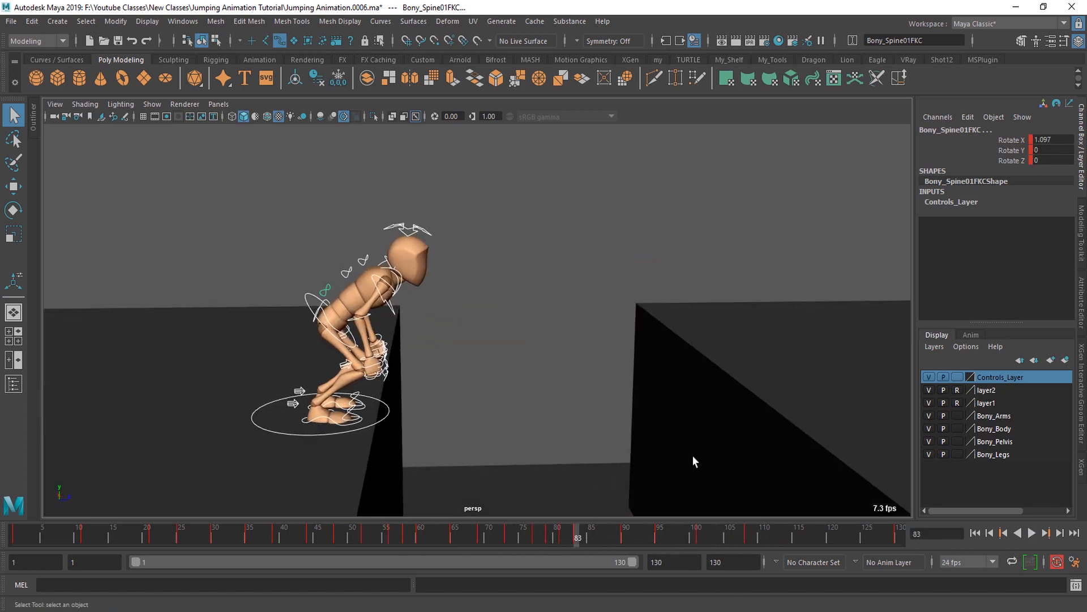
# - Scrub the take-off from frame 83 to 91 and step through frames 83 to 90 of the Premiere Pro reference
pyautogui.keyDown('alt'); pyautogui.moveTo(693, 456); pyautogui.dragTo(683, 451); pyautogui.keyUp('alt')
pyautogui.hotkey('alt', 'v')
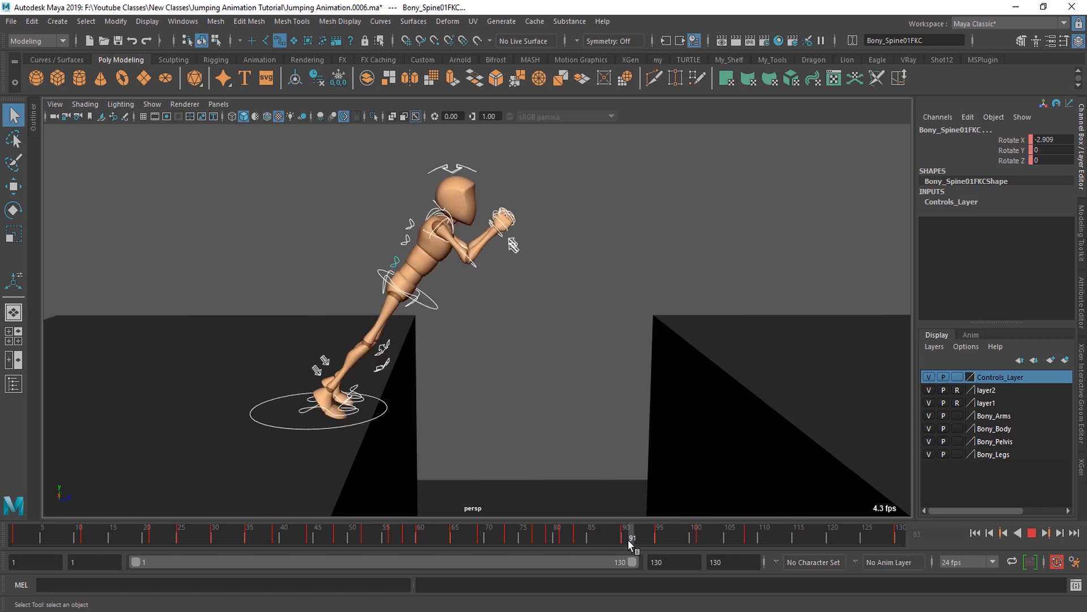
pyautogui.moveTo(577, 540); pyautogui.dragTo(638, 538)
pyautogui.hotkey('alt', 'Tab')
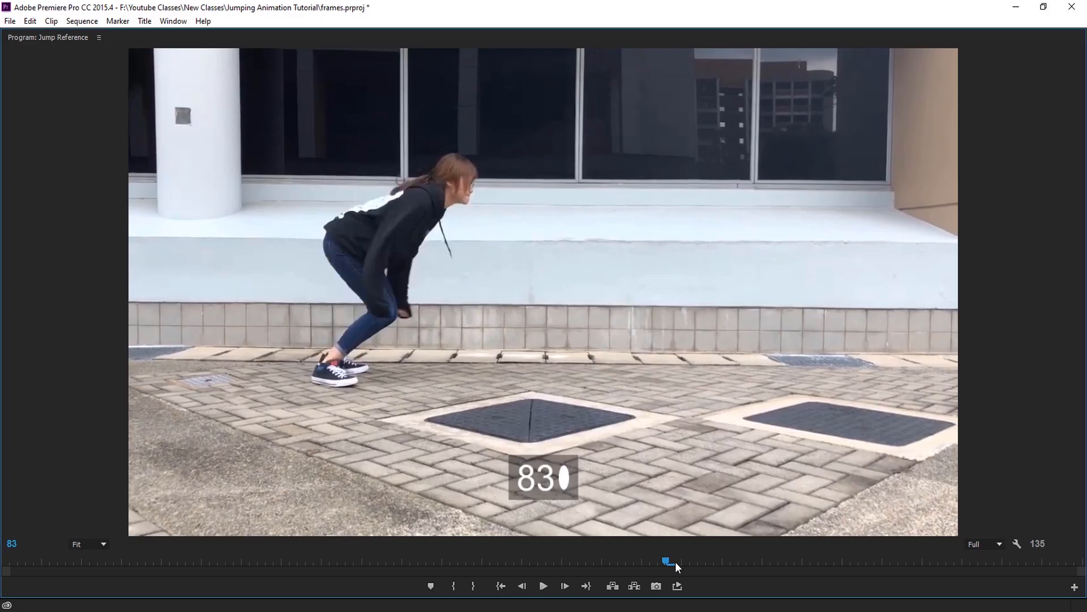
pyautogui.press('Right')
pyautogui.press('Right')
pyautogui.press('Right')
pyautogui.press('Right')
pyautogui.press('Right')
pyautogui.press('Right')
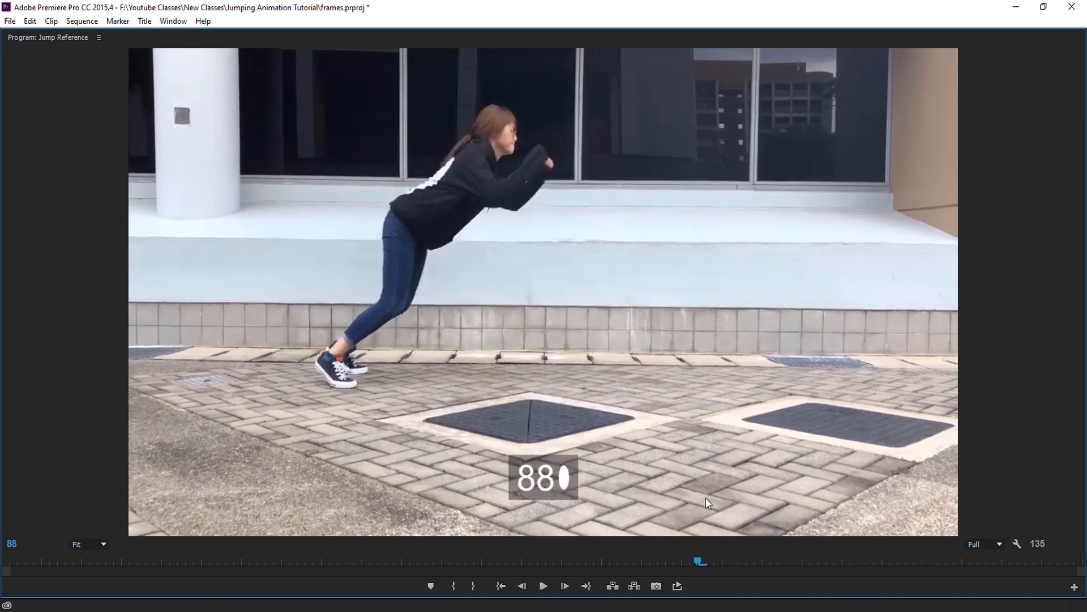
pyautogui.press('Right')
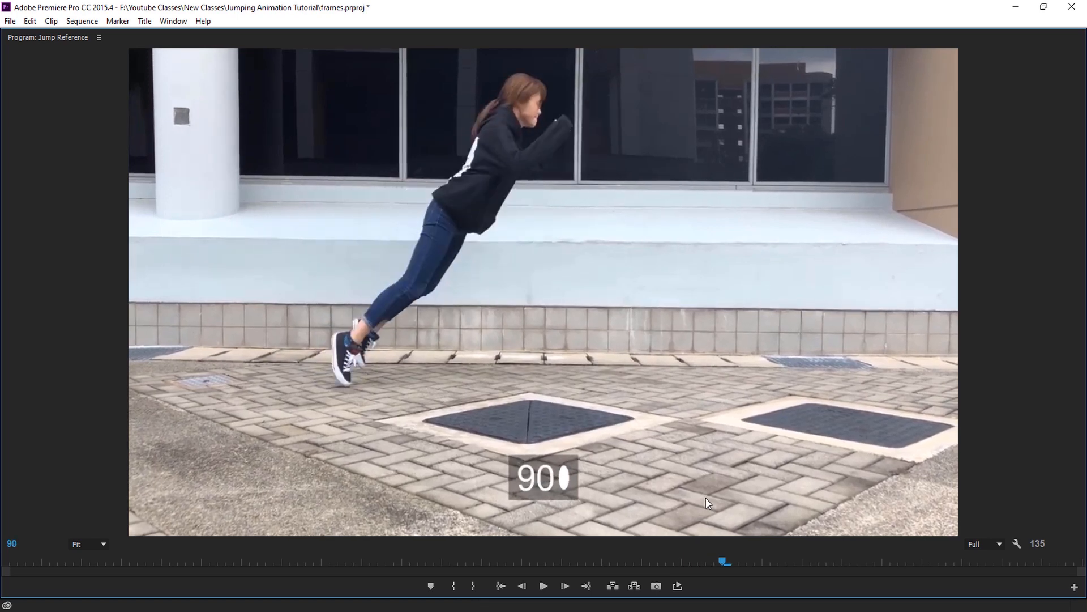
pyautogui.press('Left')
pyautogui.press('Left')
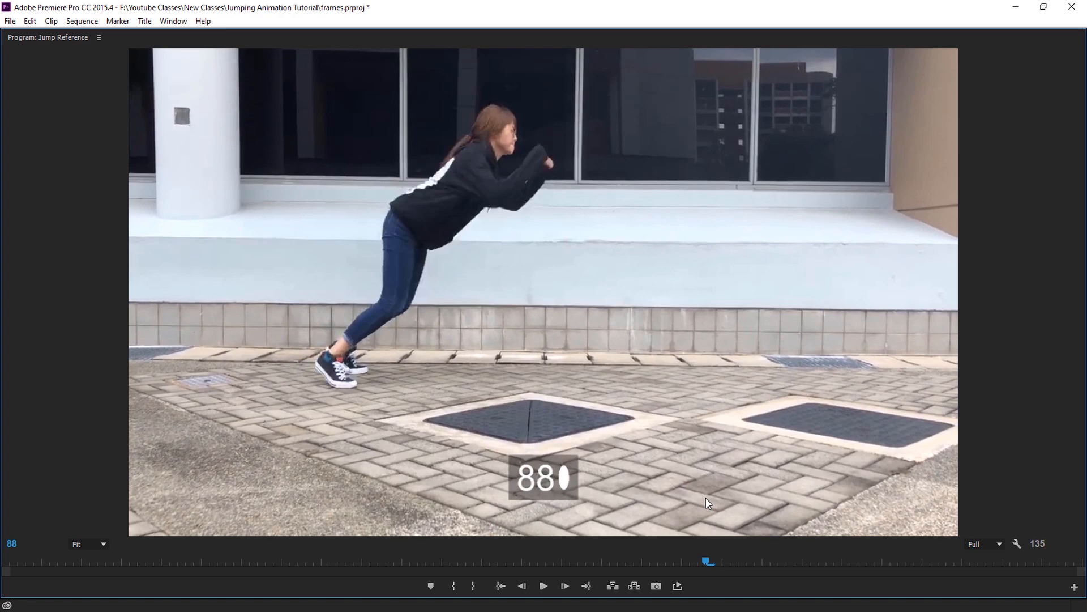
pyautogui.press('Left')
pyautogui.press('Left')
pyautogui.press('Left')
pyautogui.press('Left')
pyautogui.press('Left')
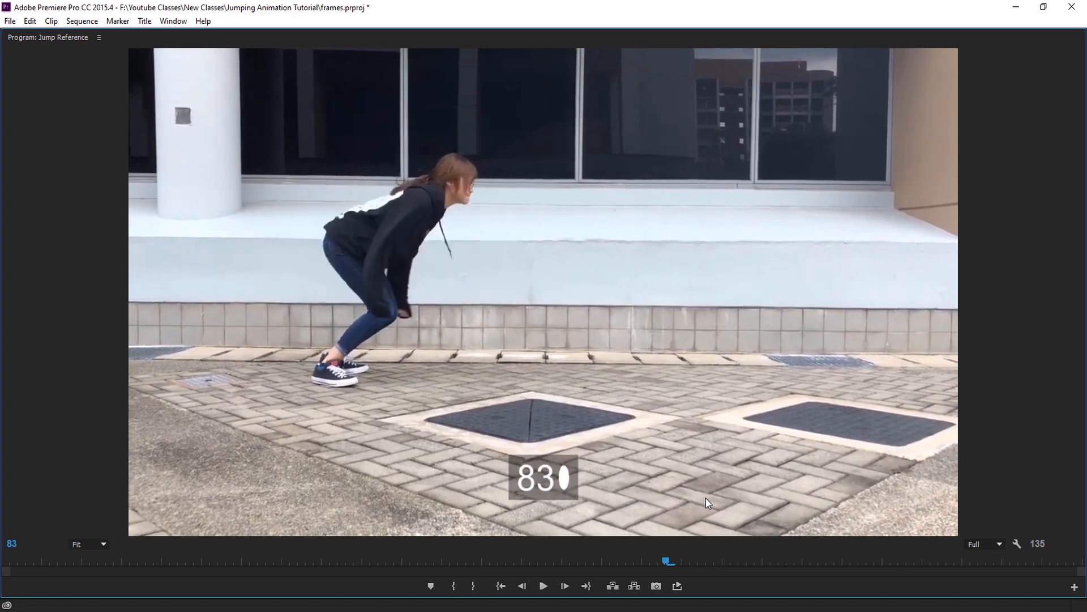
# - Compare the timing of the body push-off and the hand swing between frames 83 and 90 of the reference
pyautogui.press('Right')
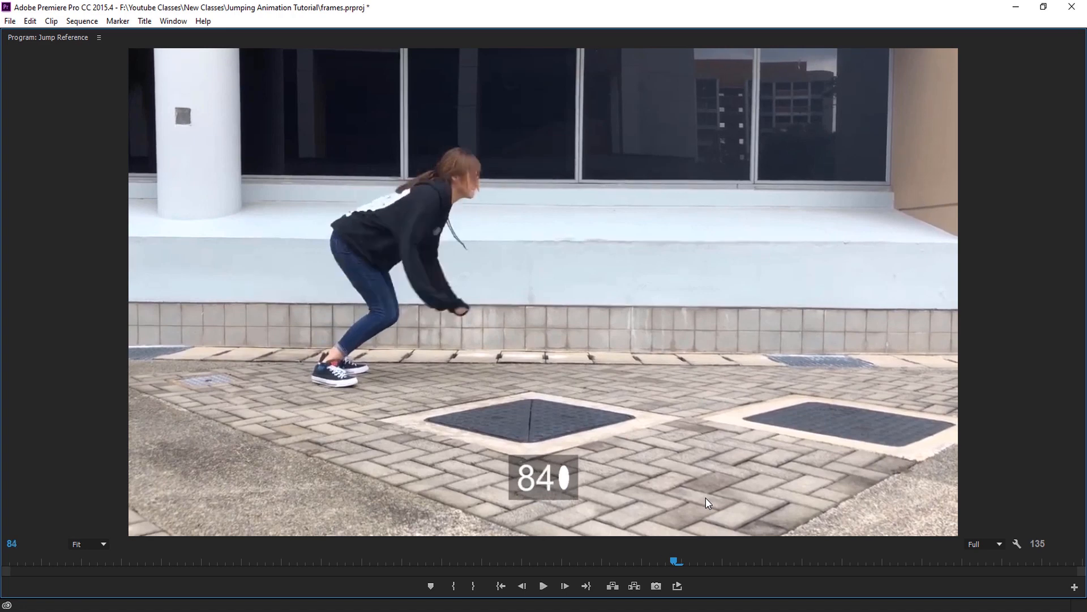
pyautogui.press('Right')
pyautogui.press('Right')
pyautogui.press('Right')
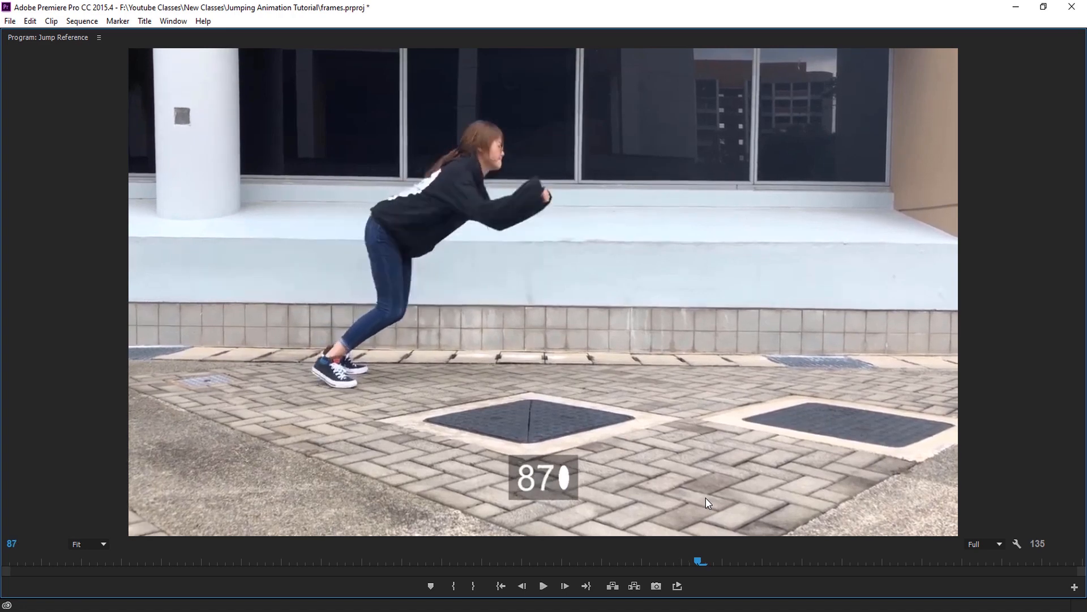
pyautogui.press('Right')
pyautogui.press('Left')
pyautogui.press('Left')
pyautogui.press('Left')
pyautogui.press('Left')
pyautogui.press('Right')
pyautogui.press('Right')
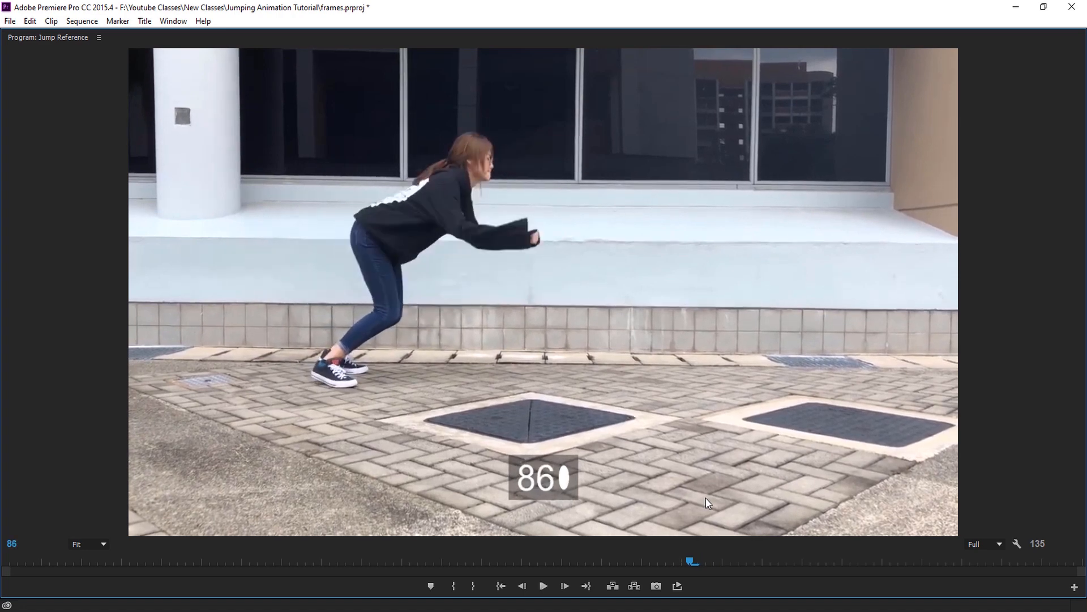
pyautogui.press('Right')
pyautogui.press('Right')
pyautogui.press('Right')
pyautogui.press('Right')
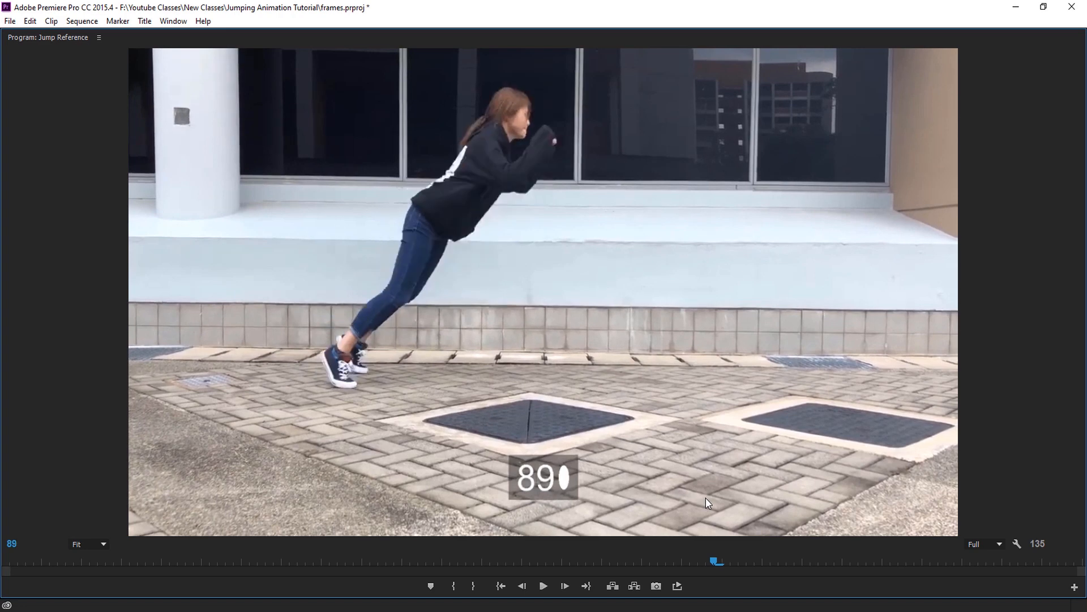
pyautogui.press('Left')
pyautogui.press('Left')
pyautogui.press('Left')
pyautogui.press('Left')
pyautogui.press('Left')
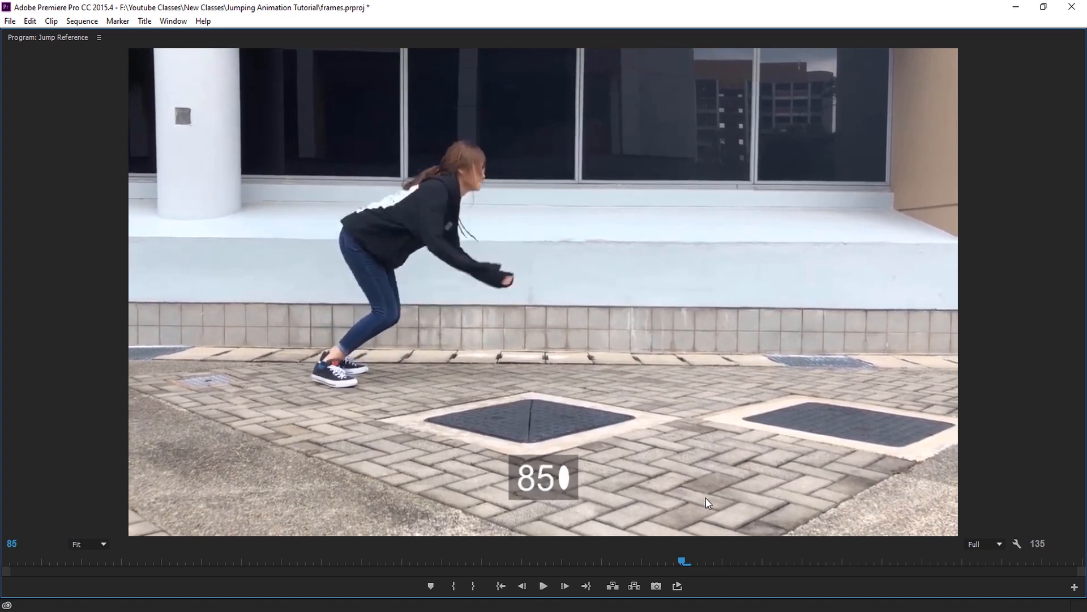
pyautogui.press('Left')
pyautogui.press('Left')
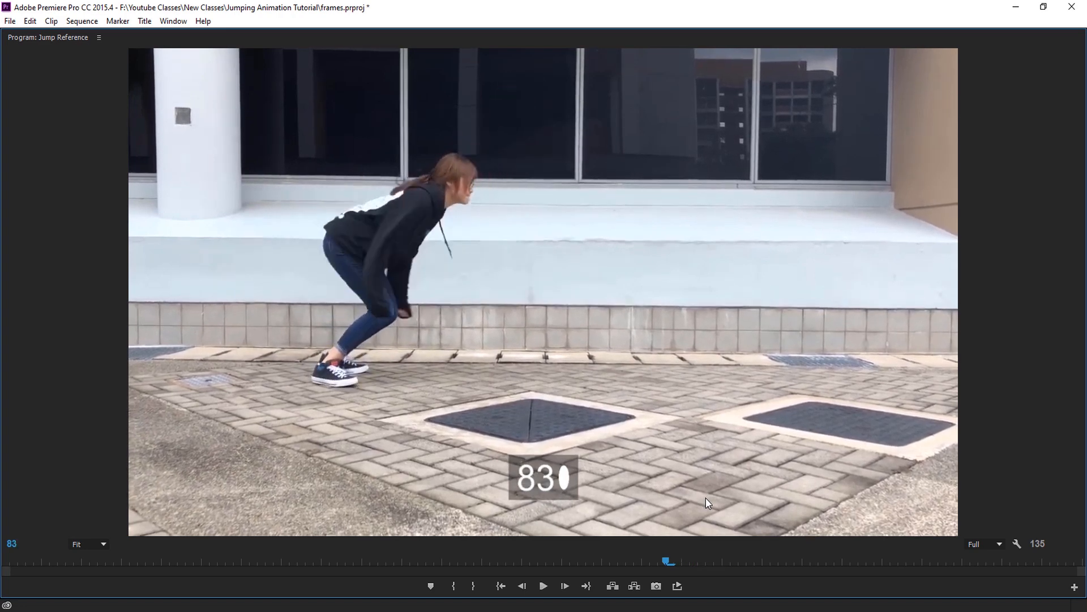
pyautogui.press('Right')
pyautogui.press('Right')
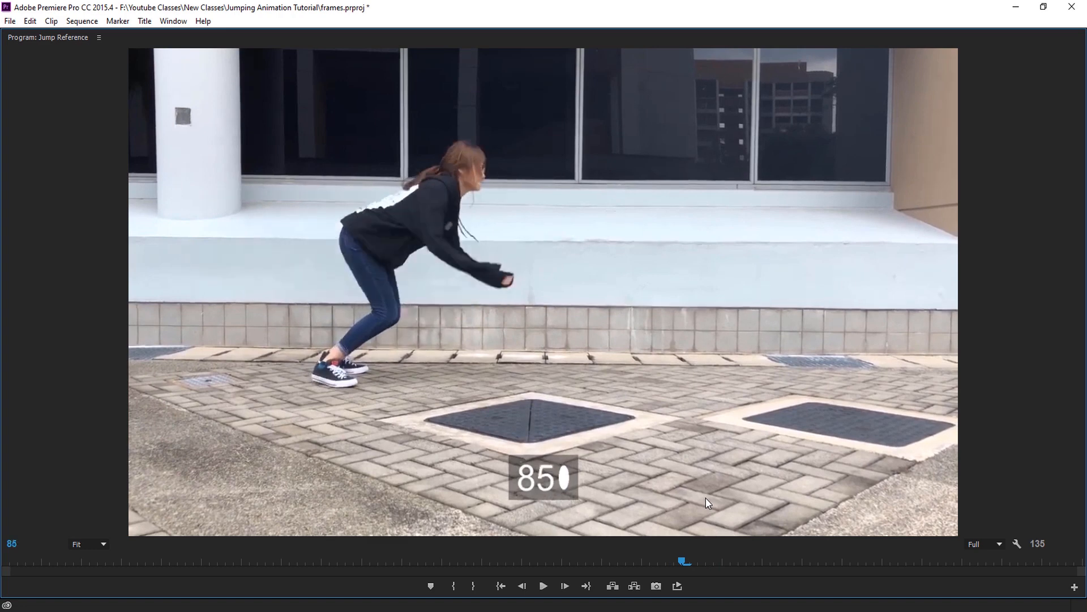
pyautogui.press('Right')
pyautogui.press('Right')
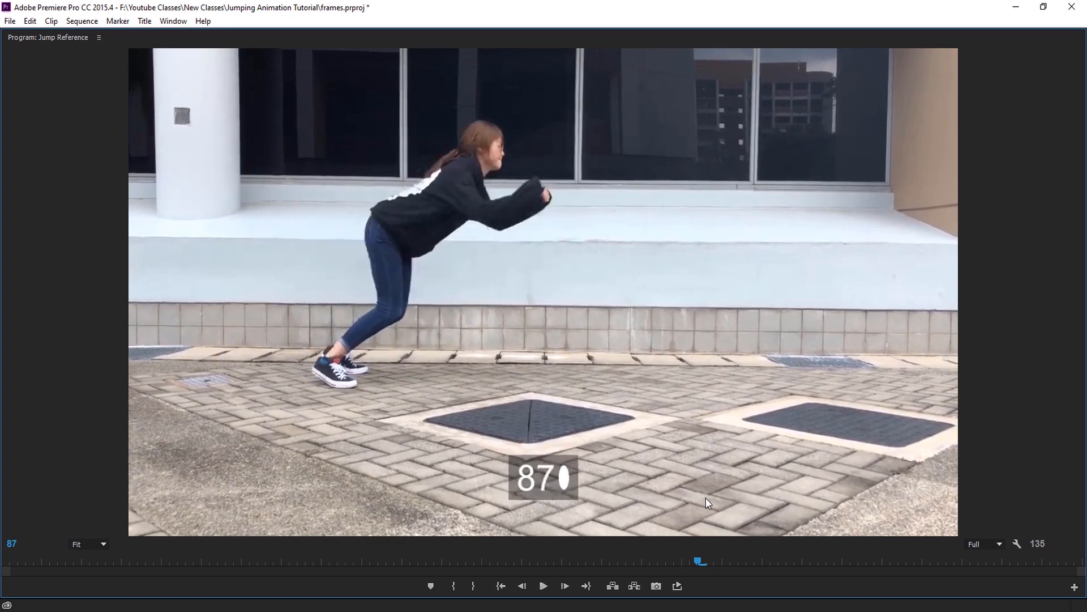
pyautogui.press('Right')
pyautogui.press('Right')
pyautogui.press('Right')
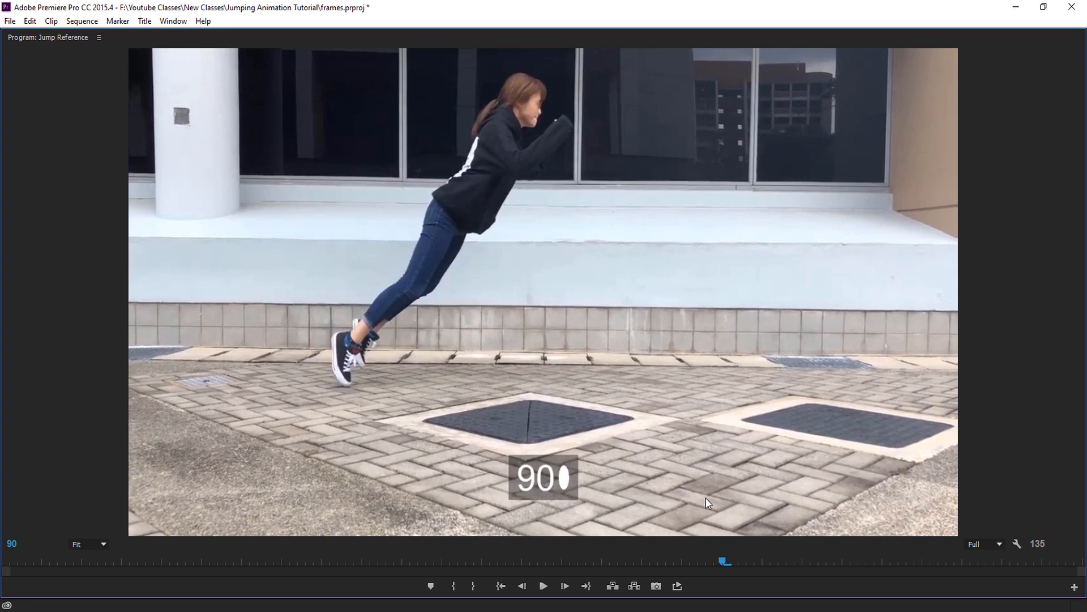
pyautogui.press('Left')
pyautogui.press('Left')
pyautogui.press('Left')
pyautogui.press('Left')
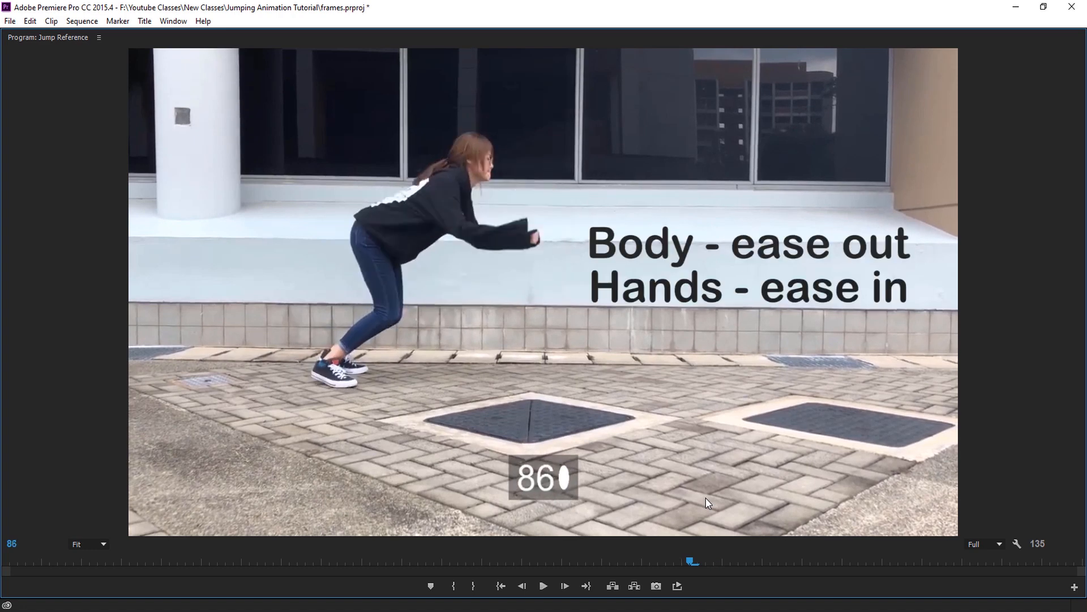
pyautogui.press('Left')
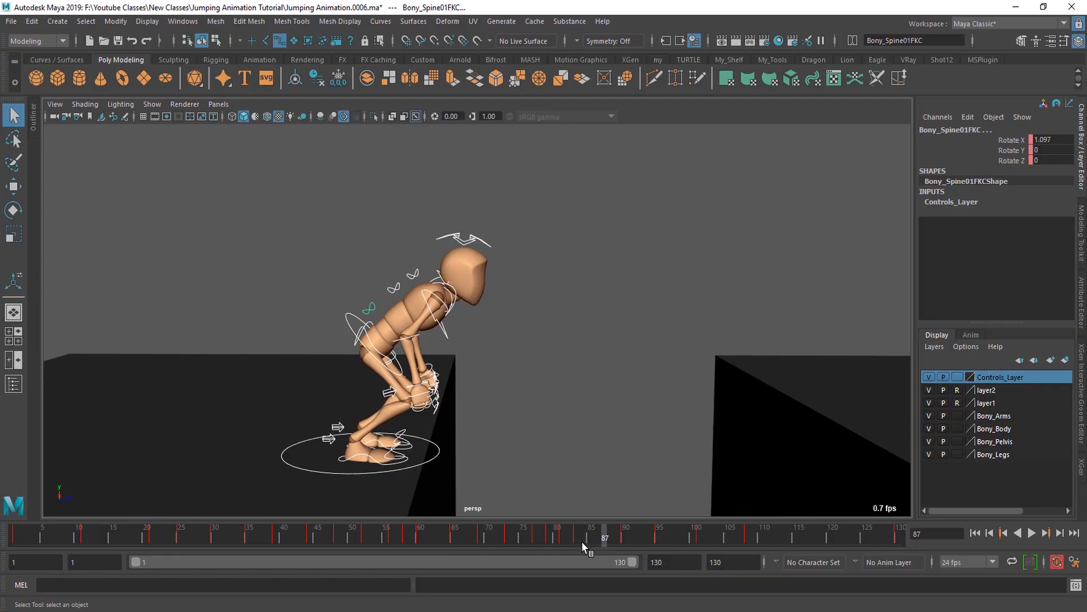
# - In Maya, set the tangents of all controls' keys from frame 82 to 91 to linear and key the breakdown at frame 87
pyautogui.moveTo(582, 541); pyautogui.dragTo(625, 538)
pyautogui.rightClick(624, 538)
pyautogui.moveTo(679, 394)
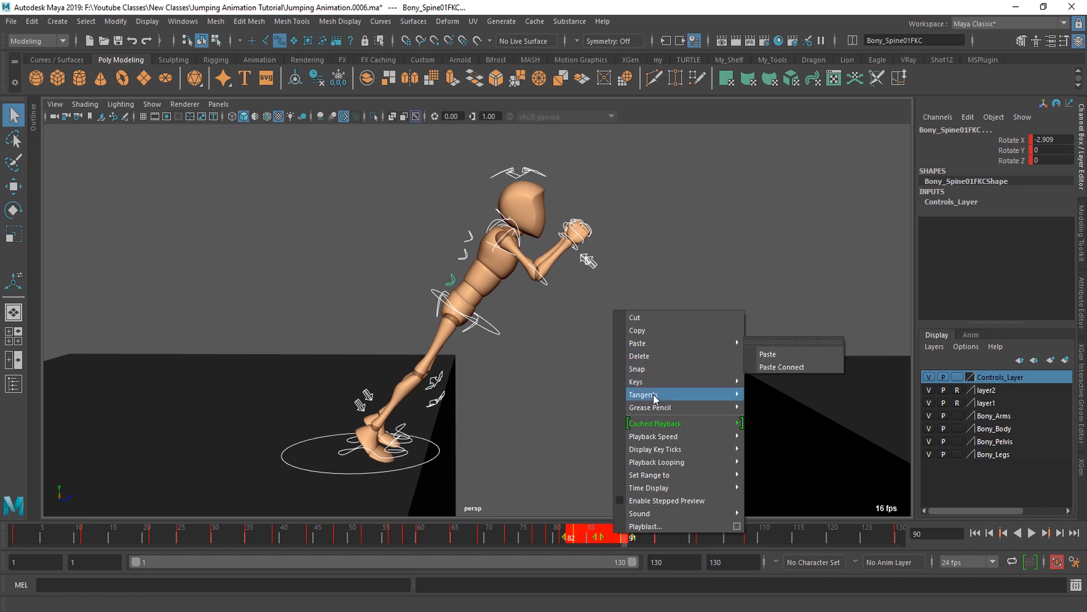
pyautogui.click(769, 420)
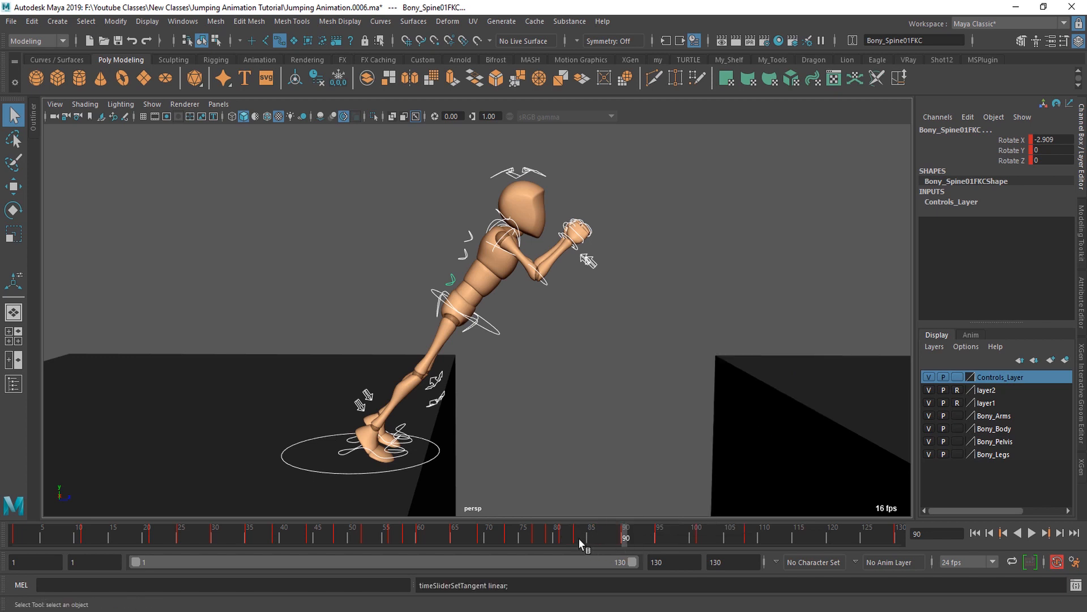
pyautogui.moveTo(578, 538); pyautogui.dragTo(635, 538)
pyautogui.press('s')
# - Set the tangents of the keys around the frame 87 breakdown to stepped
pyautogui.rightClick(636, 539)
pyautogui.moveTo(679, 395)
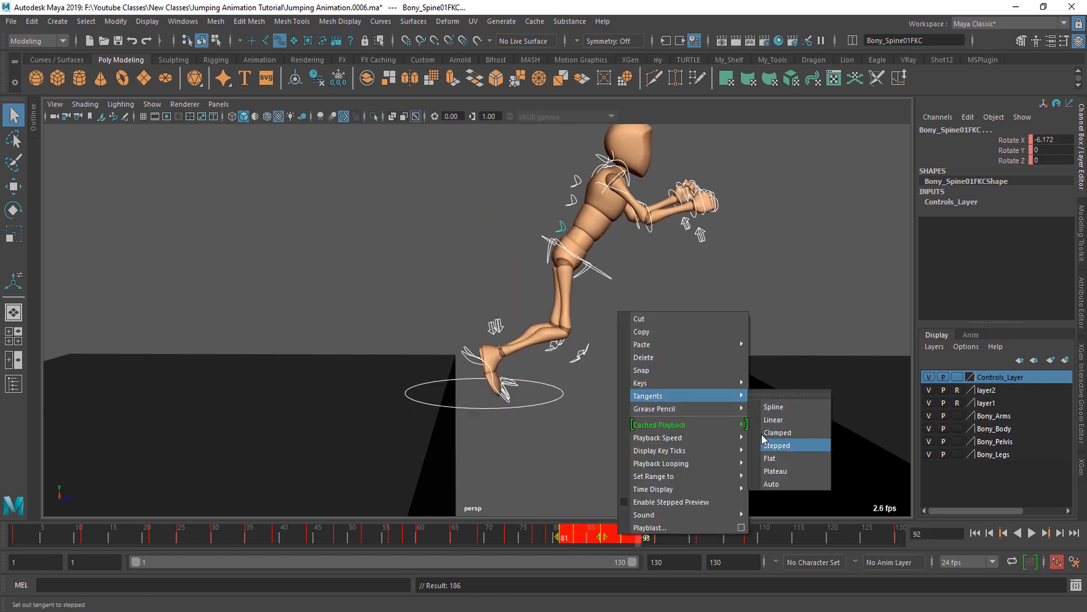
pyautogui.click(776, 445)
# - Move the root control down and back at frame 87 to Translate Y -1.177 and Translate Z 1.864
pyautogui.moveTo(572, 542); pyautogui.dragTo(603, 539)
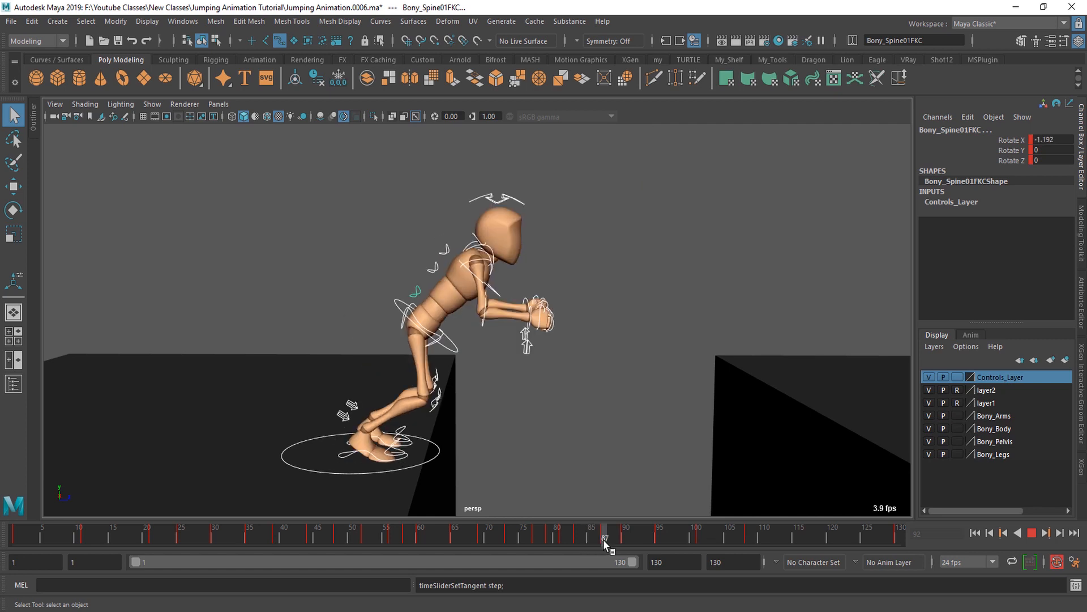
pyautogui.keyDown('alt'); pyautogui.moveTo(524, 425); pyautogui.dragTo(471, 403); pyautogui.keyUp('alt')
pyautogui.click(463, 346)
pyautogui.press('w')
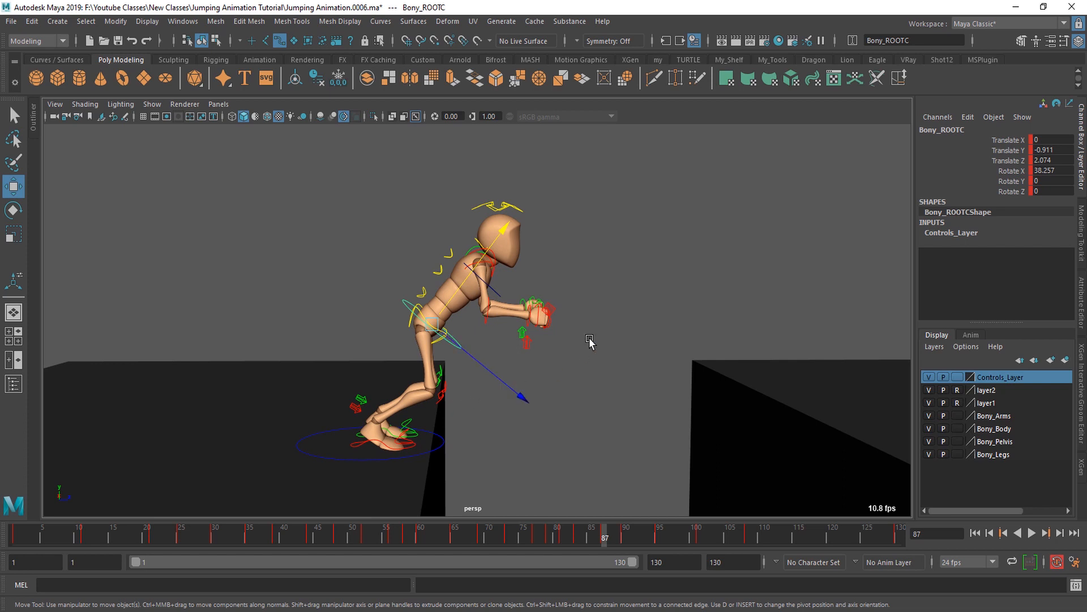
pyautogui.press('w')
pyautogui.moveTo(588, 339); pyautogui.dragTo(545, 323)
pyautogui.scroll(1, 513, 255)
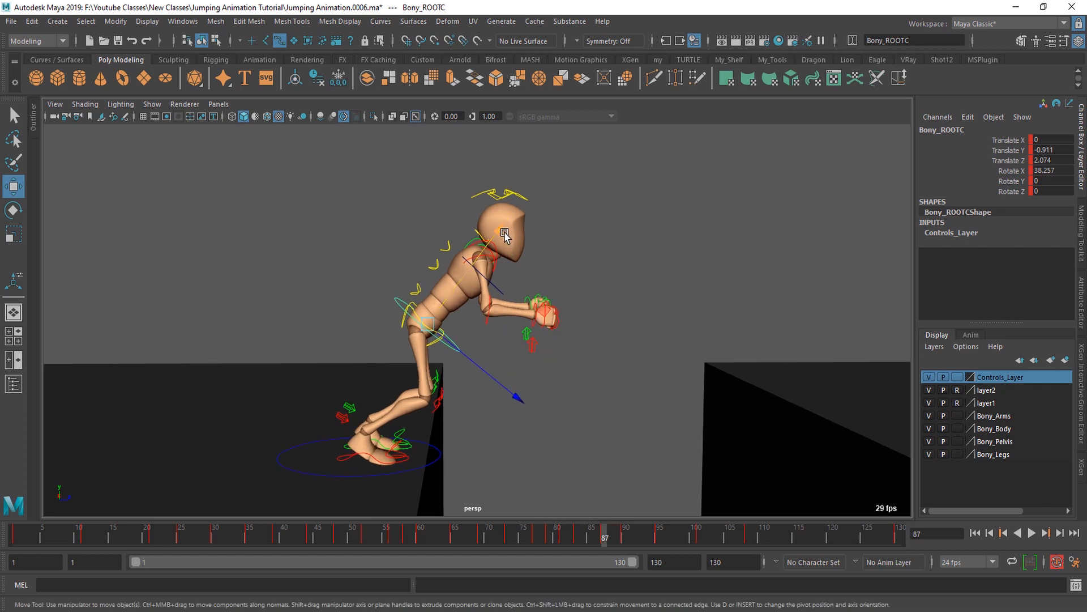
pyautogui.moveTo(504, 235); pyautogui.dragTo(494, 245)
pyautogui.moveTo(591, 538); pyautogui.dragTo(612, 539)
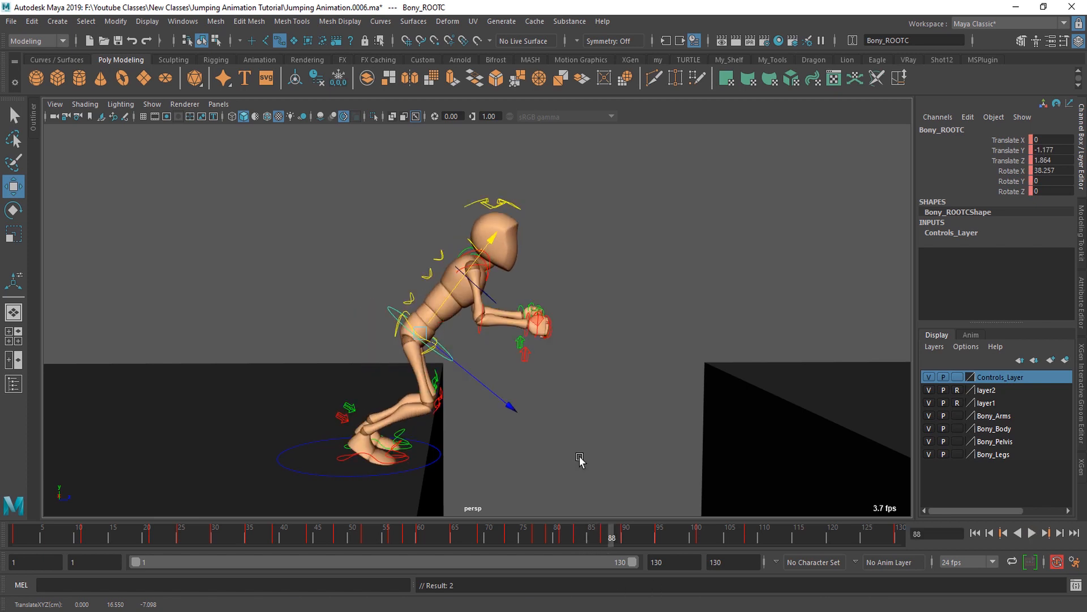
# - Rotate the arm controls of the take-off breakdown to refine the forward swing of both arms
pyautogui.keyDown('alt'); pyautogui.moveTo(489, 241); pyautogui.dragTo(432, 395); pyautogui.keyUp('alt')
pyautogui.press('e')
pyautogui.press('q')
pyautogui.click(420, 358)
pyautogui.press('e')
pyautogui.moveTo(454, 371); pyautogui.dragTo(453, 398)
pyautogui.keyDown('alt'); pyautogui.moveTo(376, 416); pyautogui.dragTo(457, 422); pyautogui.keyUp('alt')
pyautogui.press('q')
pyautogui.click(415, 274)
pyautogui.press('e')
pyautogui.keyDown('alt'); pyautogui.moveTo(428, 272); pyautogui.dragTo(396, 287); pyautogui.keyUp('alt')
pyautogui.press('q')
# - Move the take-off breakdown keys of all controls from frame 88 to frame 87 by cutting and pasting them
pyautogui.keyDown('alt'); pyautogui.moveTo(561, 398); pyautogui.dragTo(621, 464); pyautogui.keyUp('alt')
pyautogui.keyDown('alt'); pyautogui.moveTo(536, 422); pyautogui.dragTo(534, 423); pyautogui.keyUp('alt')
pyautogui.moveTo(266, 153); pyautogui.dragTo(623, 501)
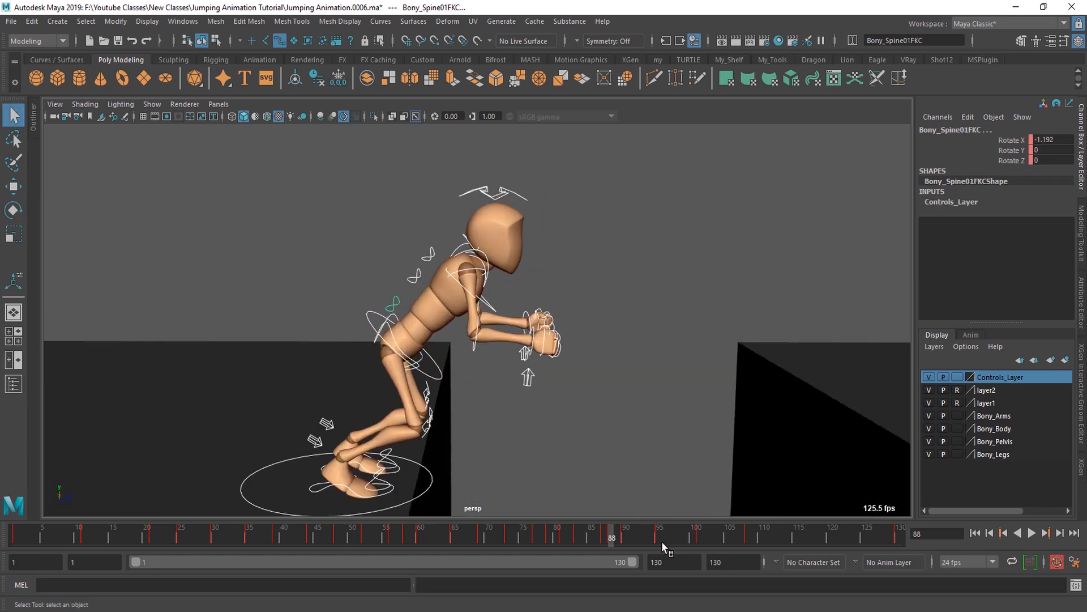
pyautogui.rightClick(614, 539)
pyautogui.click(640, 324)
pyautogui.click(604, 535)
pyautogui.rightClick(602, 535)
pyautogui.moveTo(645, 345)
pyautogui.click(780, 359)
pyautogui.click(445, 370)
pyautogui.keyDown('alt'); pyautogui.moveTo(450, 385); pyautogui.dragTo(496, 392); pyautogui.keyUp('alt')
# - Set the tangents of all controls' keys from about frame 75 to 100 to stepped and scrub through the take-off
pyautogui.moveTo(604, 538); pyautogui.dragTo(633, 539)
pyautogui.keyDown('alt'); pyautogui.moveTo(442, 294); pyautogui.dragTo(250, 174, button='right'); pyautogui.keyUp('alt')
pyautogui.moveTo(249, 174); pyautogui.dragTo(601, 447)
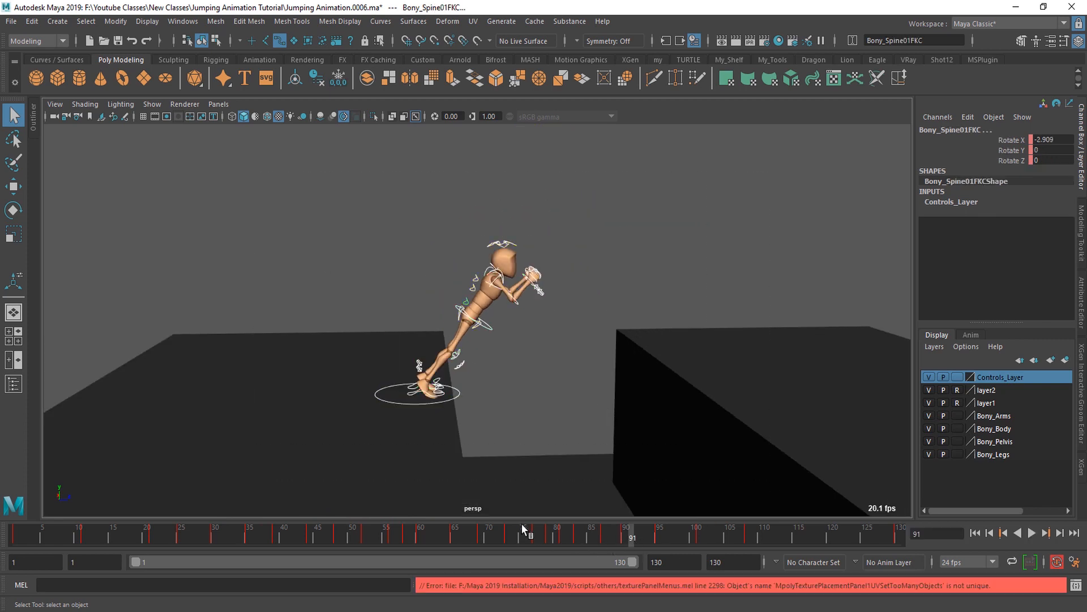
pyautogui.keyDown('shift'); pyautogui.moveTo(521, 533); pyautogui.dragTo(694, 535); pyautogui.keyUp('shift')
pyautogui.rightClick(634, 536)
pyautogui.moveTo(667, 396)
pyautogui.click(787, 446)
pyautogui.keyDown('alt'); pyautogui.moveTo(567, 340); pyautogui.dragTo(606, 357, button='right'); pyautogui.keyUp('alt')
pyautogui.moveTo(588, 534)
pyautogui.mouseDown()
pyautogui.moveTo(562, 540)
pyautogui.moveTo(604, 541)
pyautogui.mouseUp()
pyautogui.keyDown('alt'); pyautogui.moveTo(566, 453); pyautogui.dragTo(551, 457); pyautogui.keyUp('alt')
pyautogui.keyDown('alt'); pyautogui.moveTo(551, 457); pyautogui.dragTo(569, 462, button='right'); pyautogui.keyUp('alt')
pyautogui.moveTo(604, 538); pyautogui.dragTo(626, 541)
pyautogui.keyDown('alt'); pyautogui.moveTo(592, 490); pyautogui.dragTo(612, 498, button='right'); pyautogui.keyUp('alt')
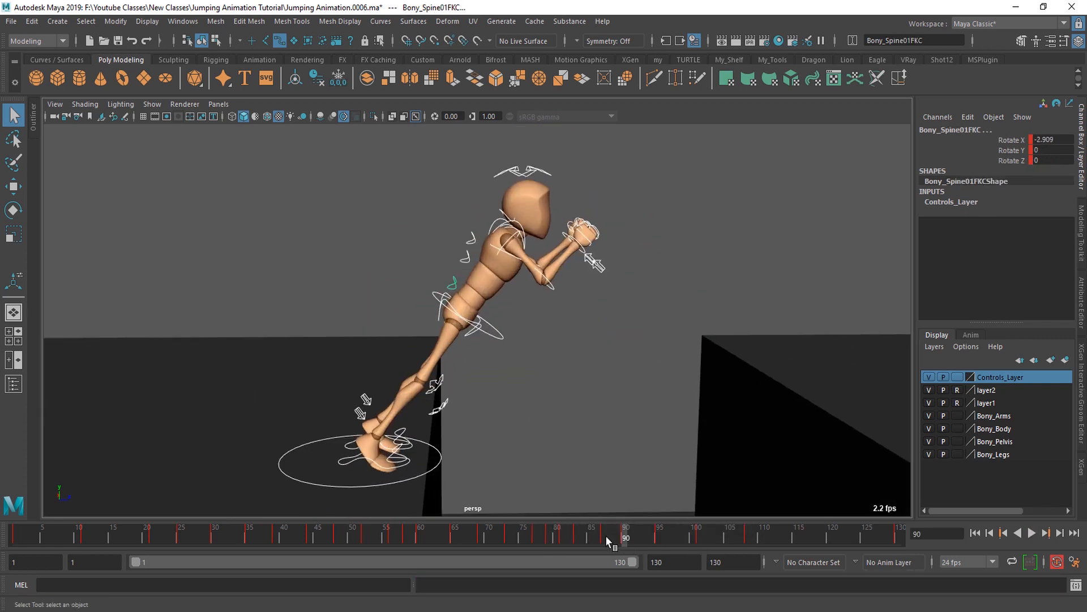
# - Rotate the arm controls at frame 87, bringing the right shoulder to Rotate X -54.756, Y -72.443 and Z -24.422
pyautogui.click(604, 535)
pyautogui.keyDown('alt'); pyautogui.moveTo(566, 408); pyautogui.dragTo(487, 425); pyautogui.keyUp('alt')
pyautogui.click(416, 300)
pyautogui.keyDown('alt'); pyautogui.moveTo(442, 363); pyautogui.dragTo(391, 334); pyautogui.keyUp('alt')
pyautogui.press('e')
pyautogui.moveTo(424, 328); pyautogui.dragTo(437, 317)
pyautogui.click(450, 268)
pyautogui.keyDown('alt'); pyautogui.moveTo(453, 317); pyautogui.dragTo(427, 322); pyautogui.keyUp('alt')
pyautogui.press('e')
pyautogui.click(384, 273)
pyautogui.press('e')
pyautogui.moveTo(354, 310); pyautogui.dragTo(345, 287)
pyautogui.keyDown('alt'); pyautogui.moveTo(351, 317); pyautogui.dragTo(487, 341); pyautogui.keyUp('alt')
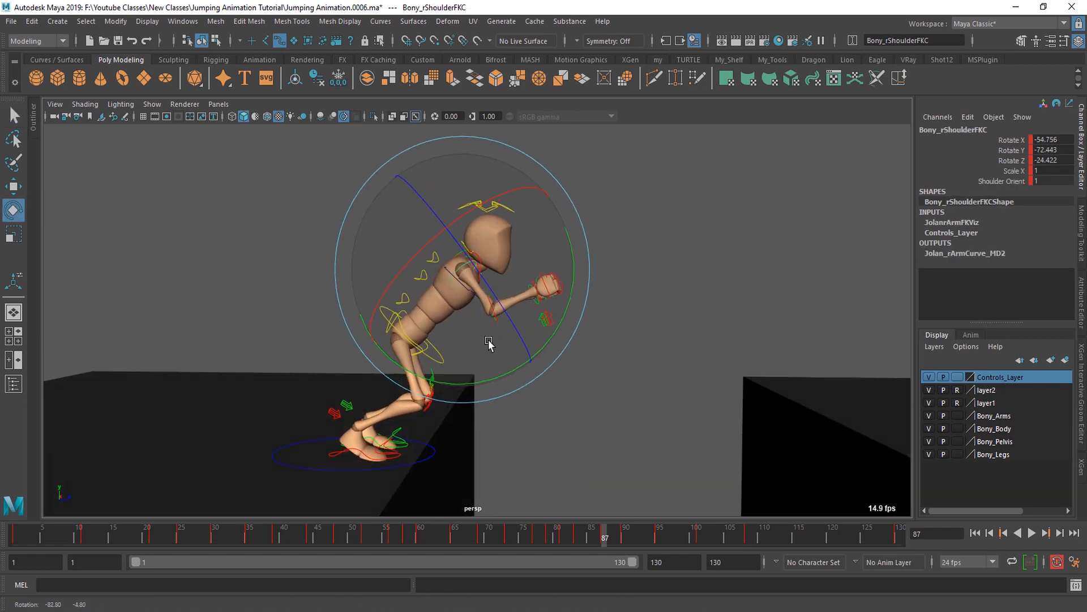
# - Rotate the middle spine control at frame 87 to adjust the curve of the back
pyautogui.press('q')
pyautogui.keyDown('alt'); pyautogui.moveTo(489, 342); pyautogui.dragTo(543, 345, button='middle'); pyautogui.keyUp('alt')
pyautogui.moveTo(606, 538); pyautogui.dragTo(604, 485)
pyautogui.click(476, 276)
pyautogui.press('e')
pyautogui.keyDown('alt'); pyautogui.moveTo(418, 315); pyautogui.dragTo(466, 339); pyautogui.keyUp('alt')
pyautogui.moveTo(467, 335); pyautogui.dragTo(471, 314)
pyautogui.keyDown('alt'); pyautogui.moveTo(471, 321); pyautogui.dragTo(482, 344); pyautogui.keyUp('alt')
pyautogui.press('q')
pyautogui.moveTo(605, 537)
pyautogui.mouseDown()
pyautogui.moveTo(582, 540)
pyautogui.moveTo(624, 537)
pyautogui.moveTo(590, 536)
pyautogui.moveTo(605, 537)
pyautogui.mouseUp()
# - Tilt the root control further forward at frame 87 to Rotate X 45.195
pyautogui.click(497, 368)
pyautogui.keyDown('alt'); pyautogui.moveTo(497, 369); pyautogui.dragTo(447, 363); pyautogui.keyUp('alt')
pyautogui.press('e')
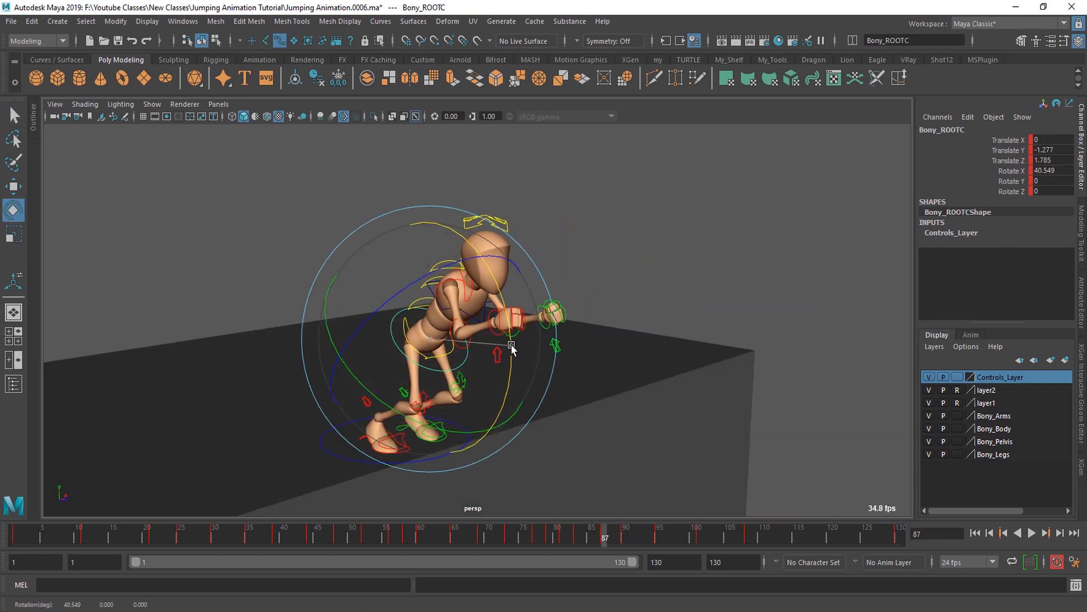
pyautogui.moveTo(511, 343); pyautogui.dragTo(509, 363)
pyautogui.keyDown('alt'); pyautogui.moveTo(498, 391); pyautogui.dragTo(629, 432); pyautogui.keyUp('alt')
pyautogui.press('q')
pyautogui.scroll(2, 510, 440)
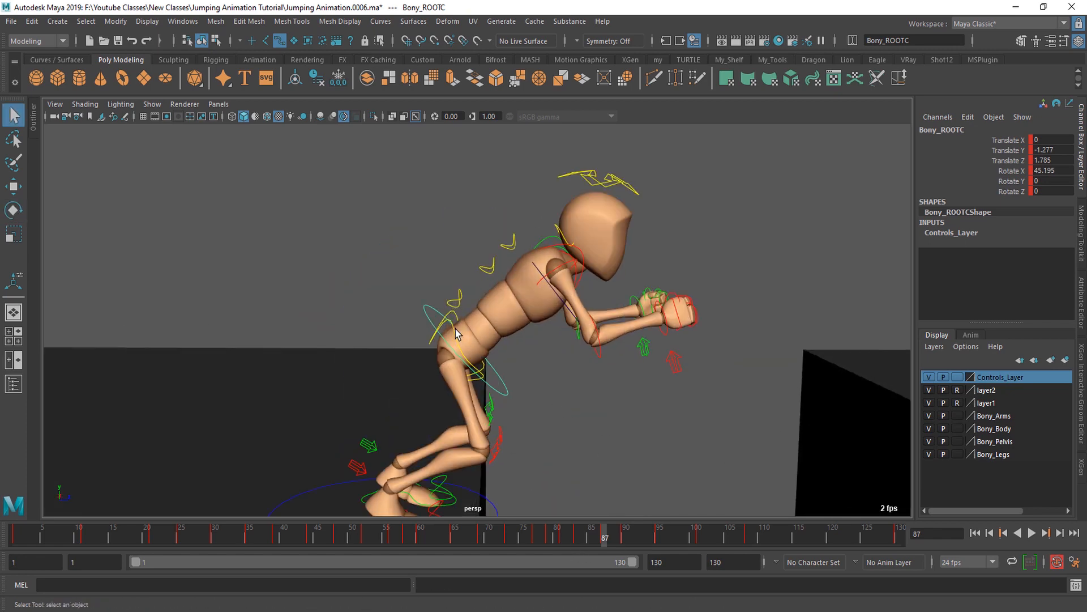
# - Rotate the lowest spine control at frame 87 to Rotate X -4.76
pyautogui.click(459, 301)
pyautogui.keyDown('alt'); pyautogui.moveTo(459, 308); pyautogui.dragTo(424, 334); pyautogui.keyUp('alt')
pyautogui.press('e')
pyautogui.moveTo(517, 373); pyautogui.dragTo(510, 396)
pyautogui.keyDown('alt'); pyautogui.moveTo(492, 421); pyautogui.dragTo(529, 414); pyautogui.keyUp('alt')
pyautogui.press('q')
pyautogui.scroll(-3, 529, 417)
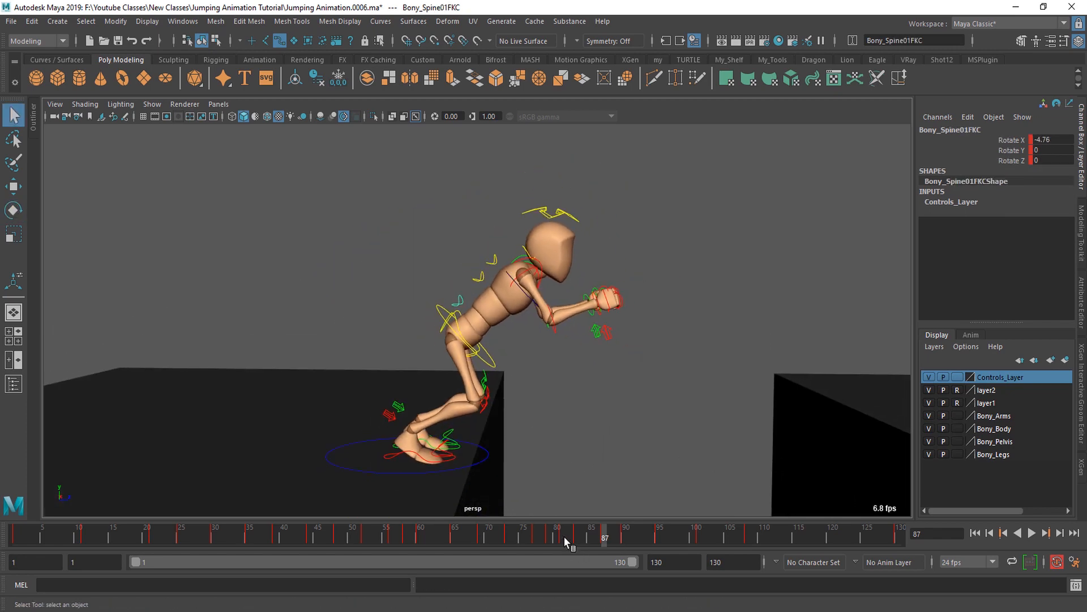
# - Adjust the root control at frame 90 to Translate Y -0.661, Translate Z 3.549 and Rotate X 37.405
pyautogui.moveTo(568, 541); pyautogui.dragTo(626, 540)
pyautogui.click(547, 330)
pyautogui.press('e')
pyautogui.keyDown('alt'); pyautogui.moveTo(600, 356); pyautogui.dragTo(530, 346); pyautogui.keyUp('alt')
pyautogui.press('w')
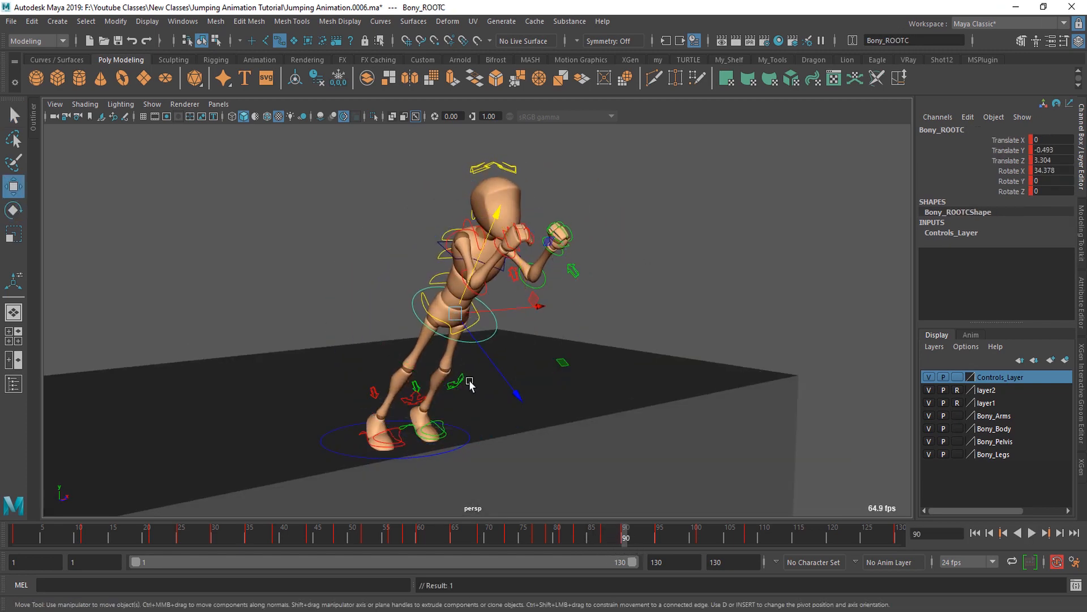
pyautogui.keyDown('alt'); pyautogui.moveTo(469, 381); pyautogui.dragTo(546, 385); pyautogui.keyUp('alt')
pyautogui.moveTo(565, 353); pyautogui.dragTo(522, 363)
pyautogui.press('e')
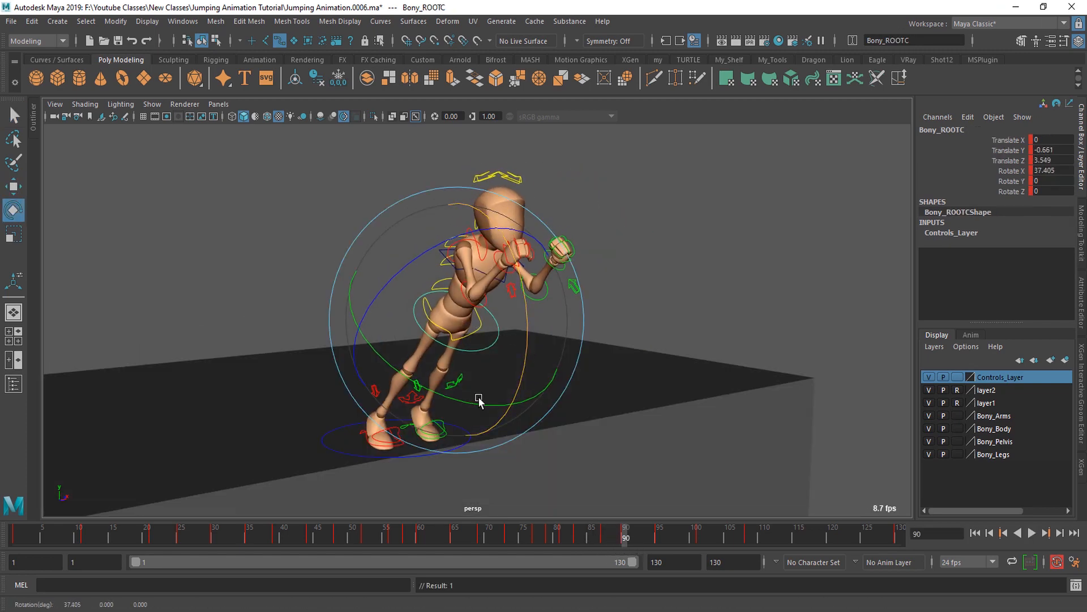
pyautogui.keyDown('alt'); pyautogui.moveTo(478, 400); pyautogui.dragTo(547, 461); pyautogui.keyUp('alt')
pyautogui.press('q')
# - Hide the controls layer, play back the animation and compare the take-off with the video reference in Premiere Pro
pyautogui.moveTo(584, 538)
pyautogui.mouseDown()
pyautogui.moveTo(624, 536)
pyautogui.moveTo(587, 538)
pyautogui.mouseUp()
pyautogui.click(929, 377)
pyautogui.hotkey('alt', 'v')
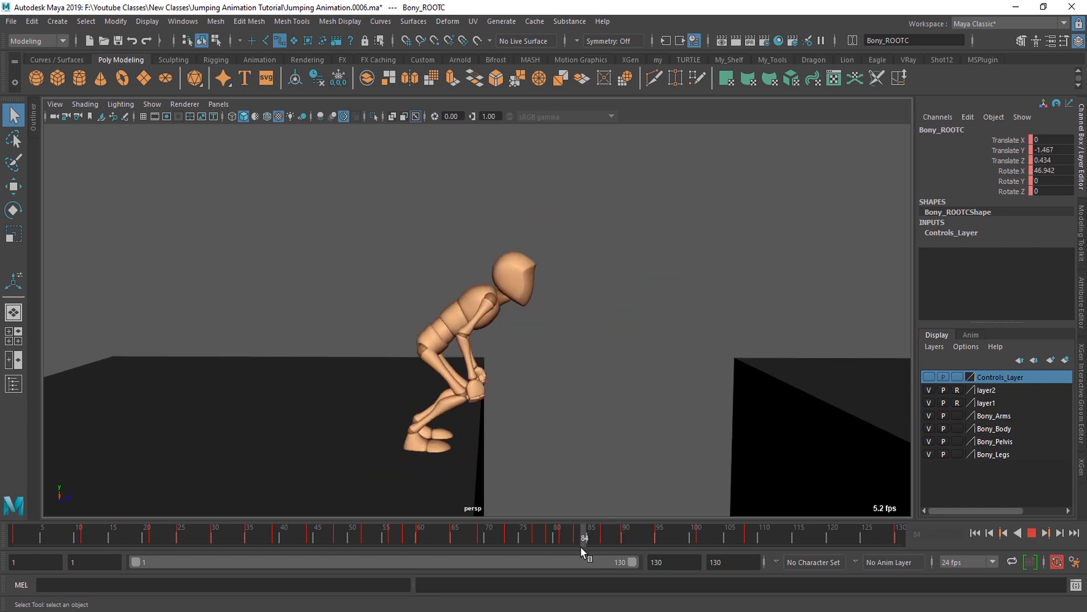
pyautogui.hotkey('alt', 'Tab')
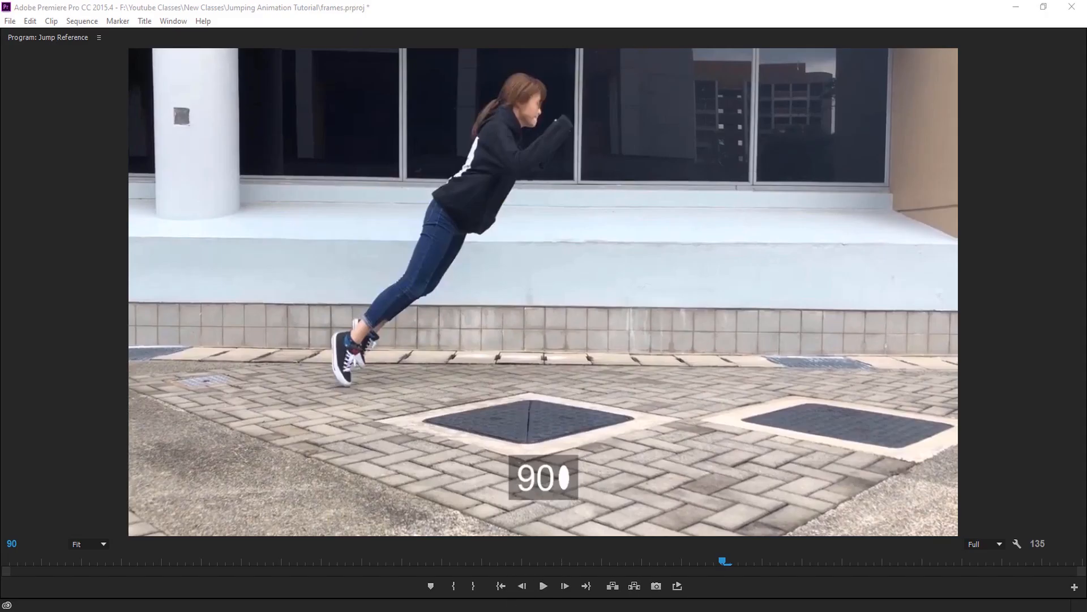
pyautogui.hotkey('alt', 'Tab')
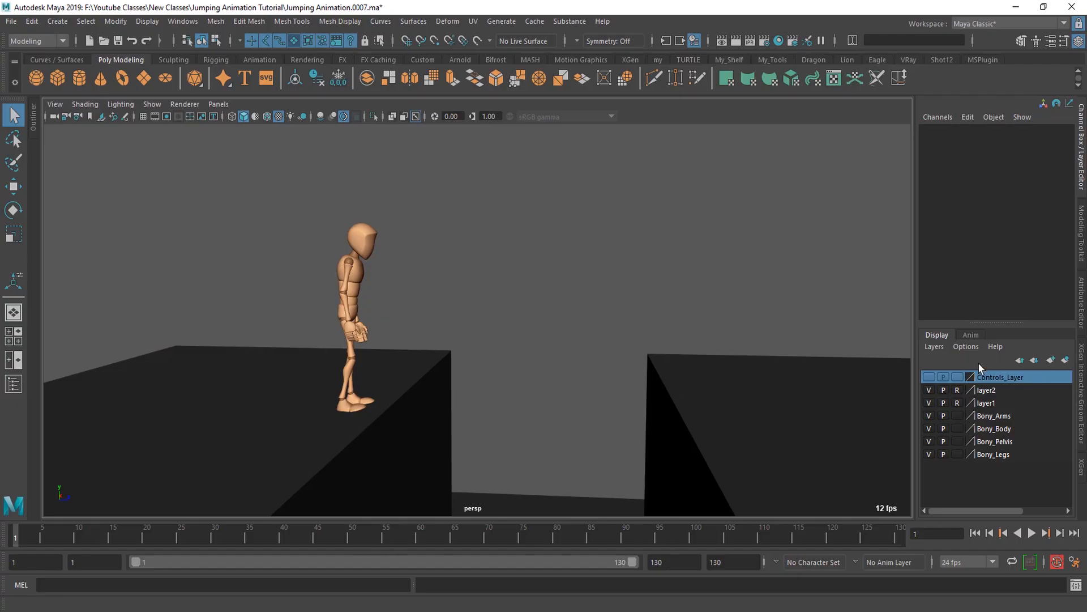
# - Toggle the controls layer on and off, and scrub from the take-off to the mid-air pose at frame 95
pyautogui.click(929, 376)
pyautogui.moveTo(328, 334); pyautogui.dragTo(334, 340)
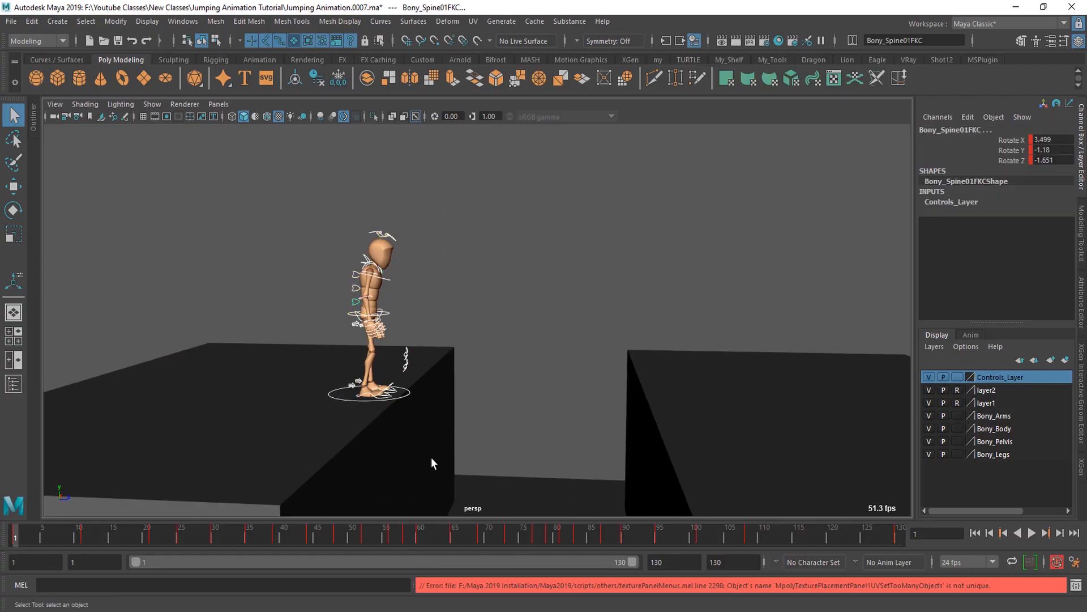
pyautogui.click(928, 377)
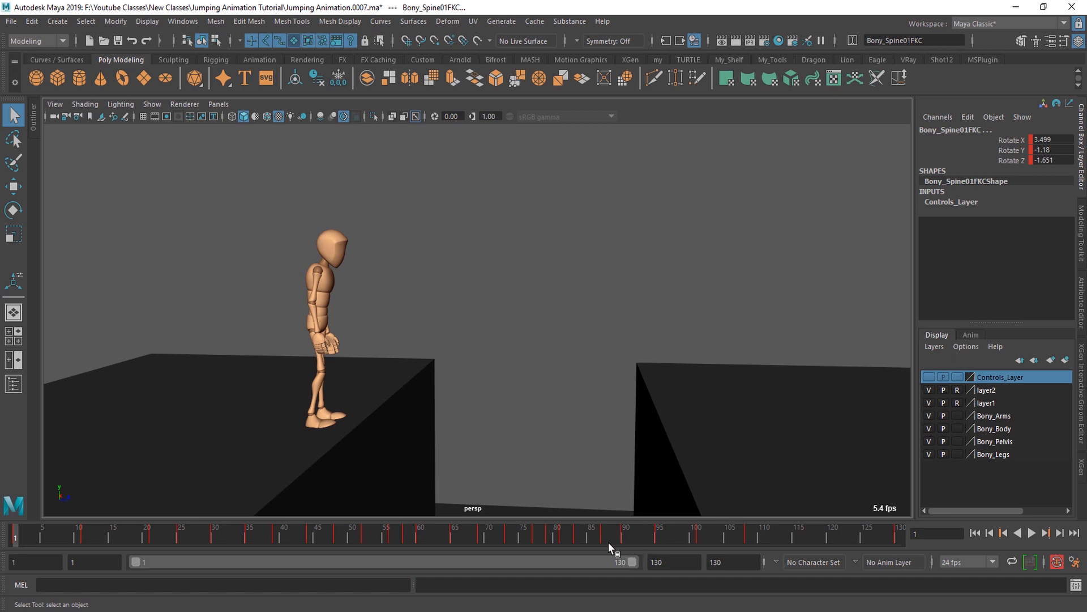
pyautogui.moveTo(608, 542); pyautogui.dragTo(659, 538)
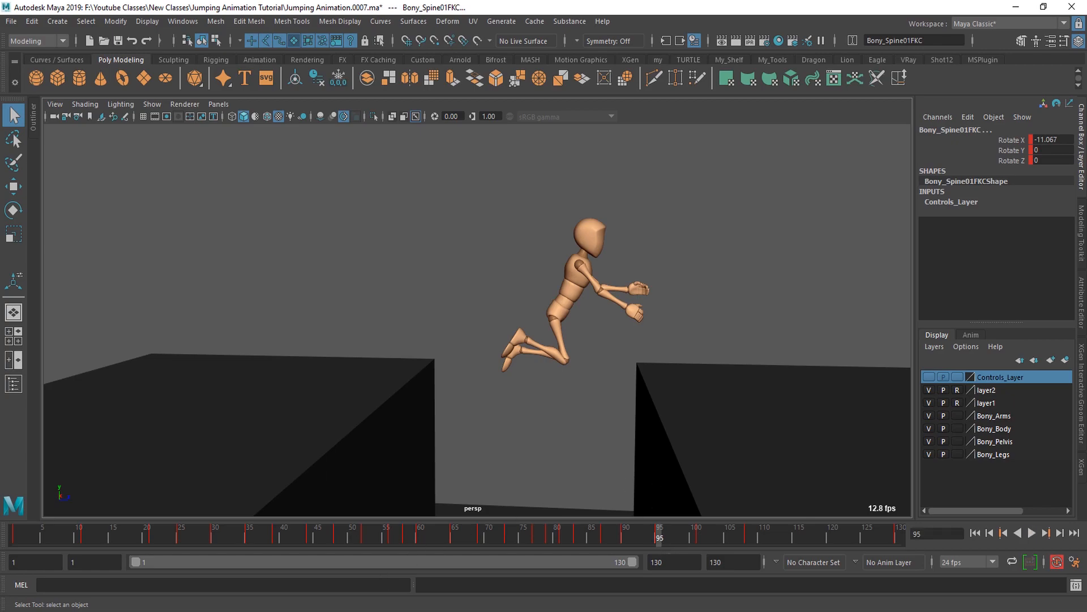
# - Switch to Premiere Pro and step through reference frames 90 to 95 to examine how the body, arms and legs move
pyautogui.hotkey('alt', 'Tab')
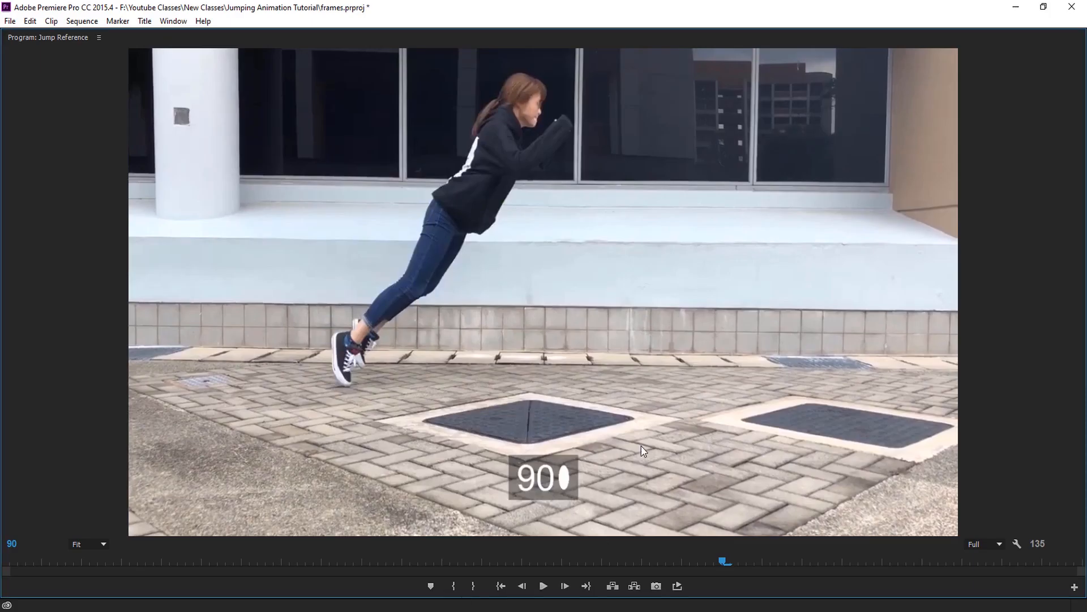
pyautogui.press('Right')
pyautogui.press('Right')
pyautogui.press('Right')
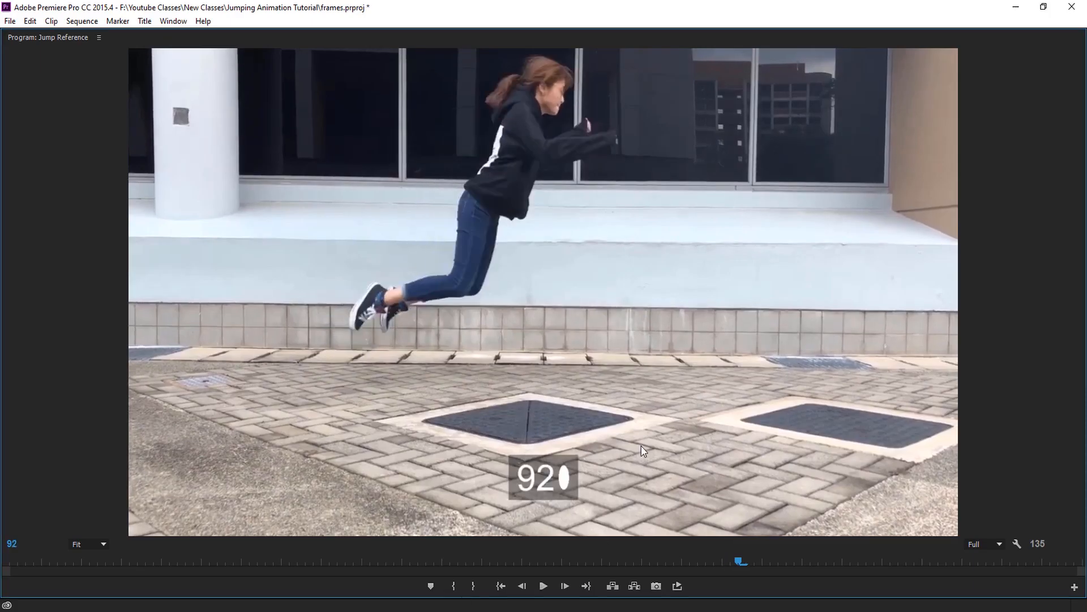
pyautogui.press('Right')
pyautogui.press('Right')
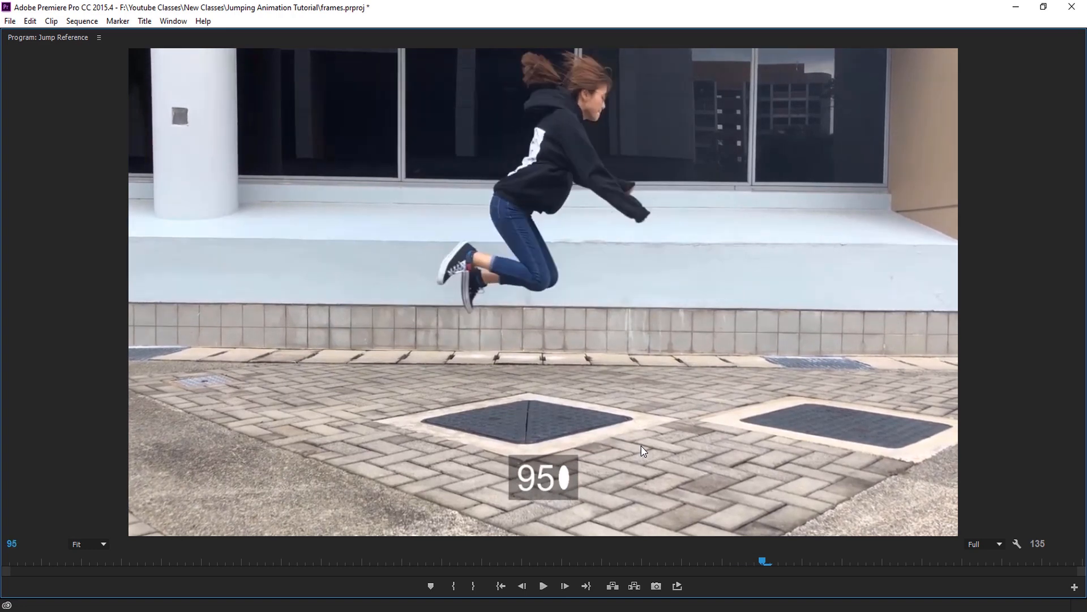
pyautogui.press('Left')
pyautogui.press('Left')
pyautogui.press('Left')
pyautogui.press('Left')
pyautogui.press('Left')
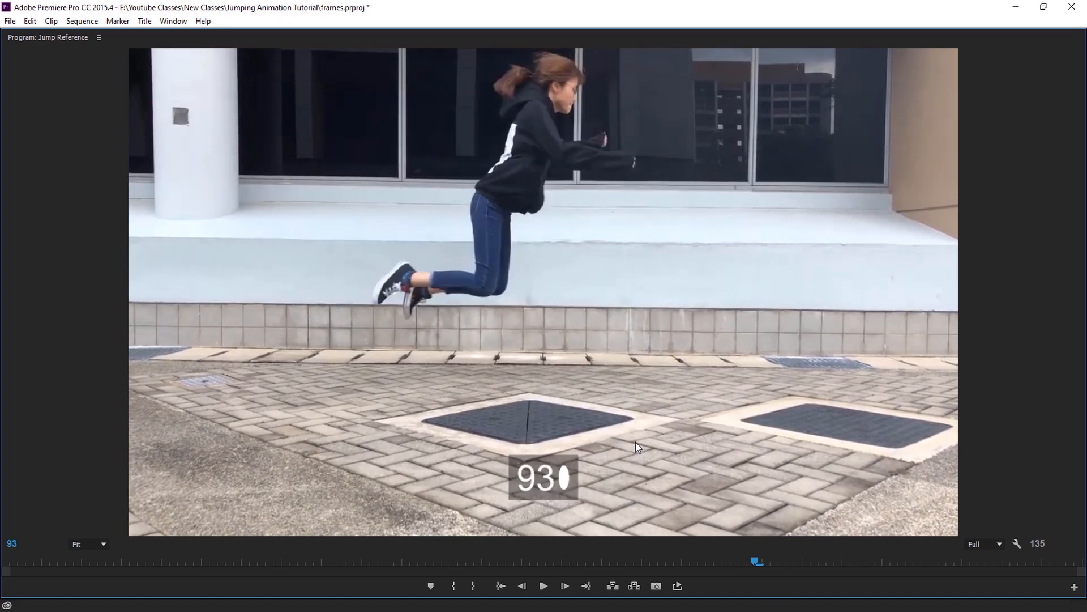
pyautogui.press('Right')
pyautogui.press('Right')
pyautogui.press('Right')
pyautogui.press('Right')
pyautogui.press('Right')
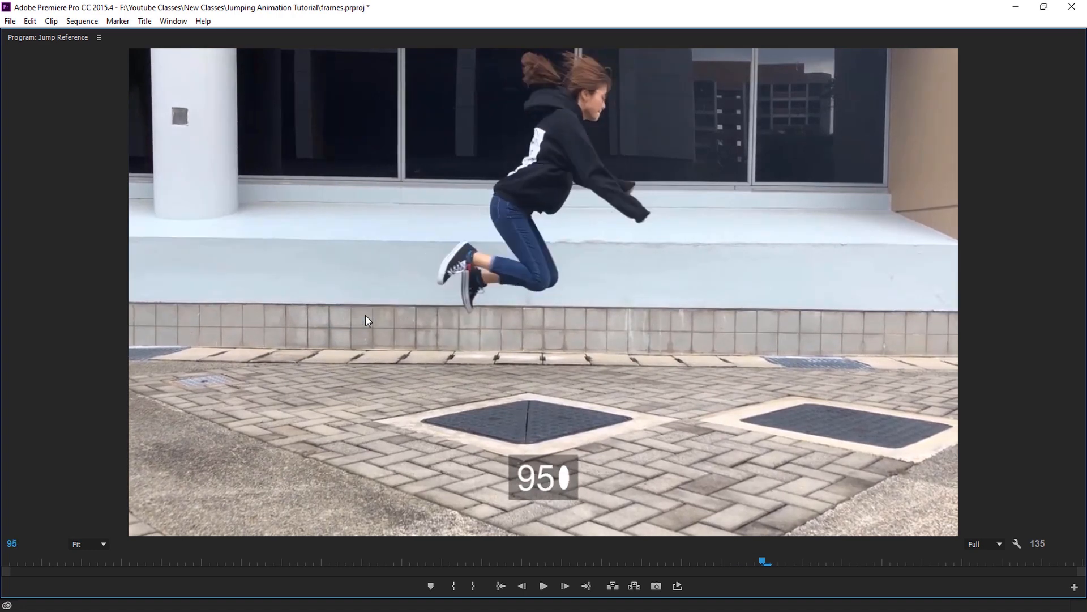
pyautogui.press('Left')
pyautogui.press('Left')
pyautogui.press('Left')
pyautogui.press('Left')
pyautogui.press('Left')
pyautogui.press('Left')
pyautogui.press('Right')
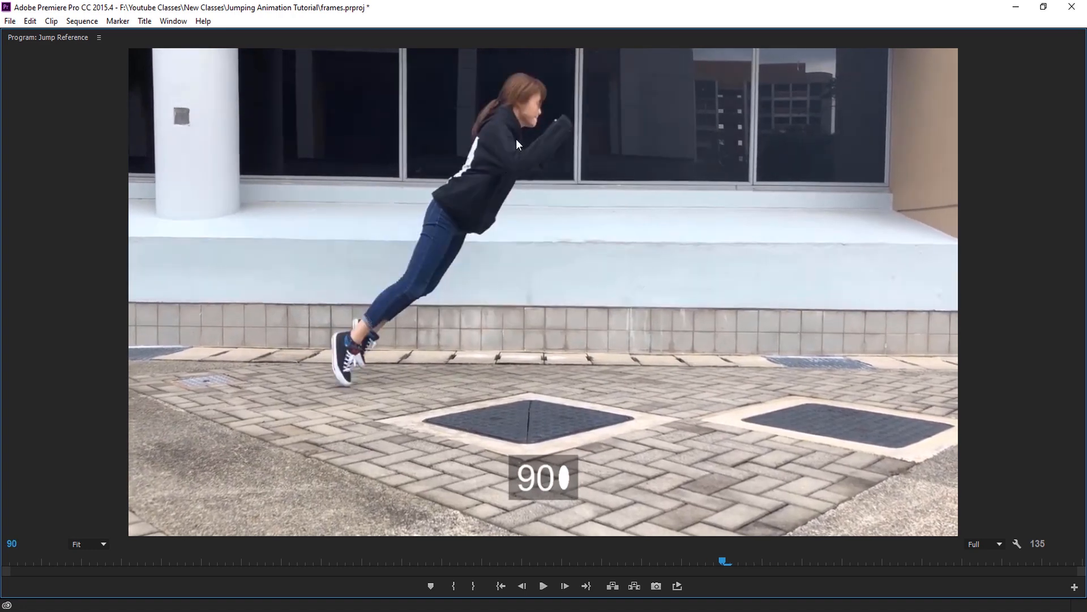
pyautogui.press('Right')
pyautogui.press('Right')
pyautogui.press('Right')
pyautogui.press('Right')
pyautogui.press('Right')
pyautogui.press('Right')
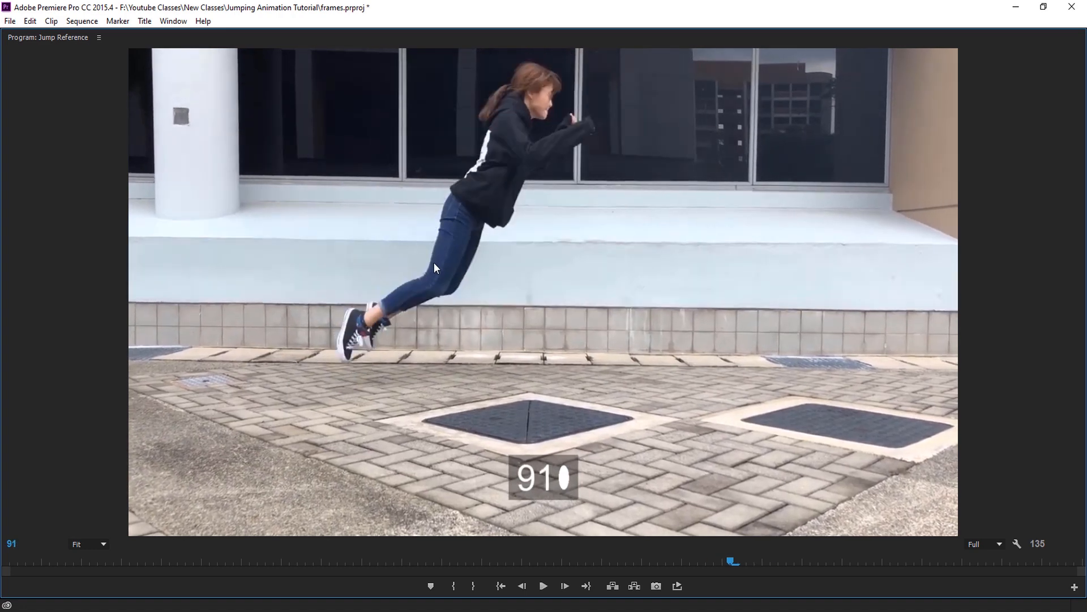
pyautogui.press('Left')
pyautogui.press('Left')
pyautogui.press('Left')
pyautogui.press('Left')
pyautogui.press('Left')
pyautogui.press('Left')
pyautogui.press('Right')
pyautogui.press('Right')
pyautogui.press('Right')
pyautogui.press('Right')
pyautogui.press('Right')
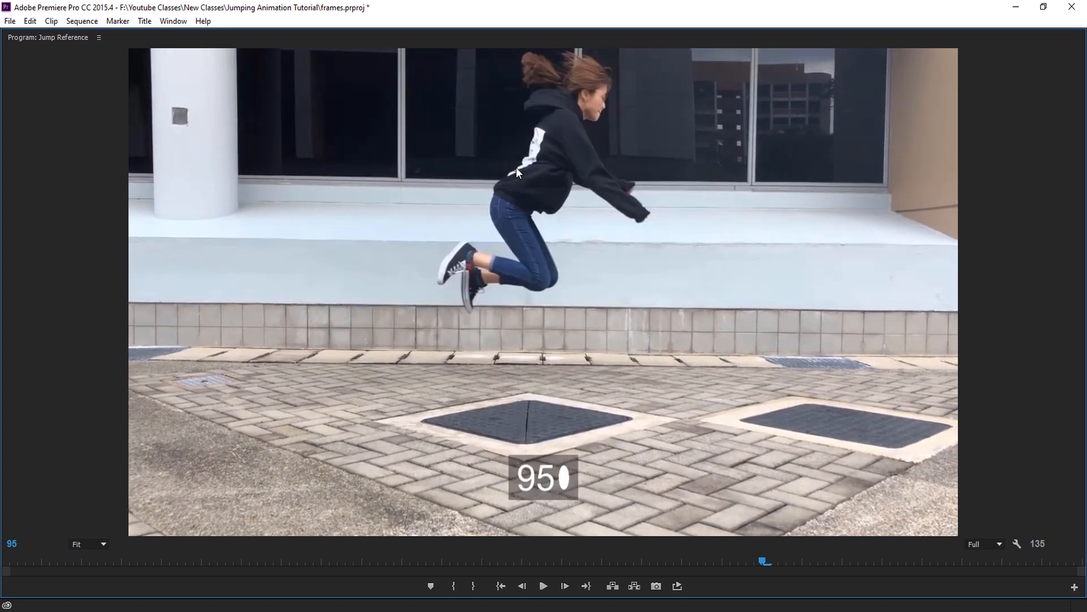
pyautogui.press('Left')
pyautogui.press('Left')
pyautogui.press('Left')
pyautogui.press('Left')
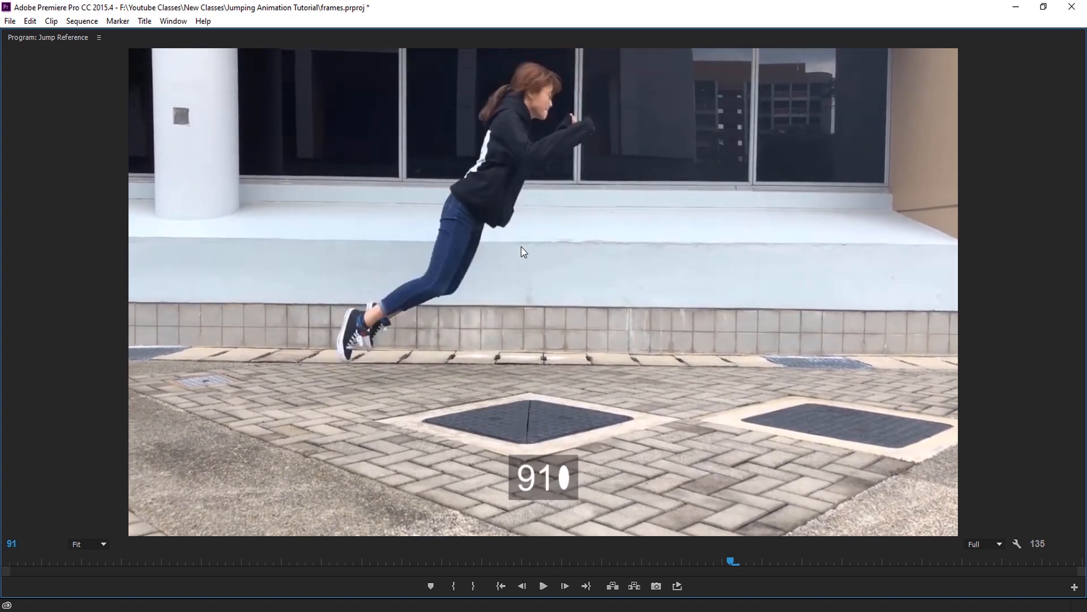
pyautogui.press('Left')
pyautogui.press('Right')
pyautogui.press('Right')
pyautogui.press('Right')
pyautogui.press('Right')
pyautogui.press('Right')
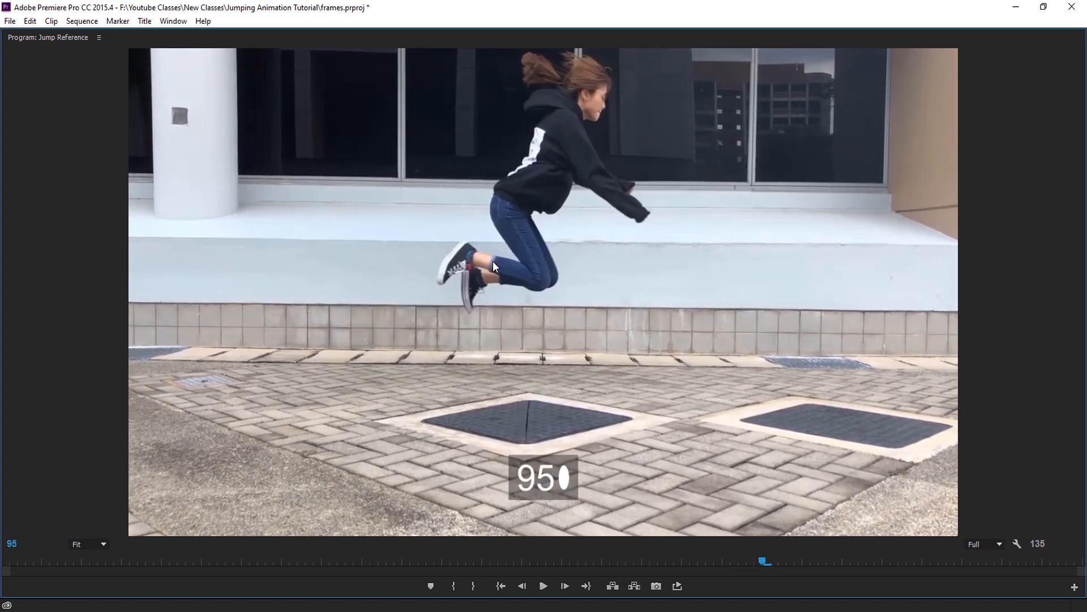
pyautogui.press('Left')
pyautogui.press('Left')
pyautogui.press('Left')
pyautogui.press('Left')
pyautogui.press('Left')
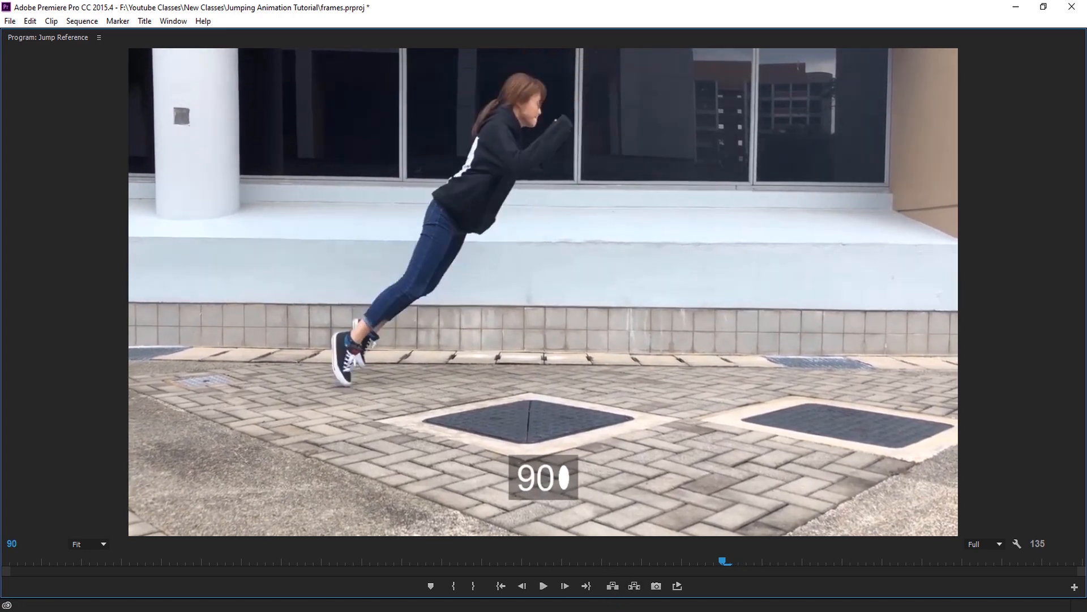
# - Return to Maya and scrub between frames 90 and 95 to examine the poses leaving the ledge
pyautogui.click(649, 588)
pyautogui.keyDown('alt'); pyautogui.moveTo(527, 426); pyautogui.dragTo(544, 447); pyautogui.keyUp('alt')
pyautogui.keyDown('alt'); pyautogui.moveTo(602, 346); pyautogui.dragTo(565, 406); pyautogui.keyUp('alt')
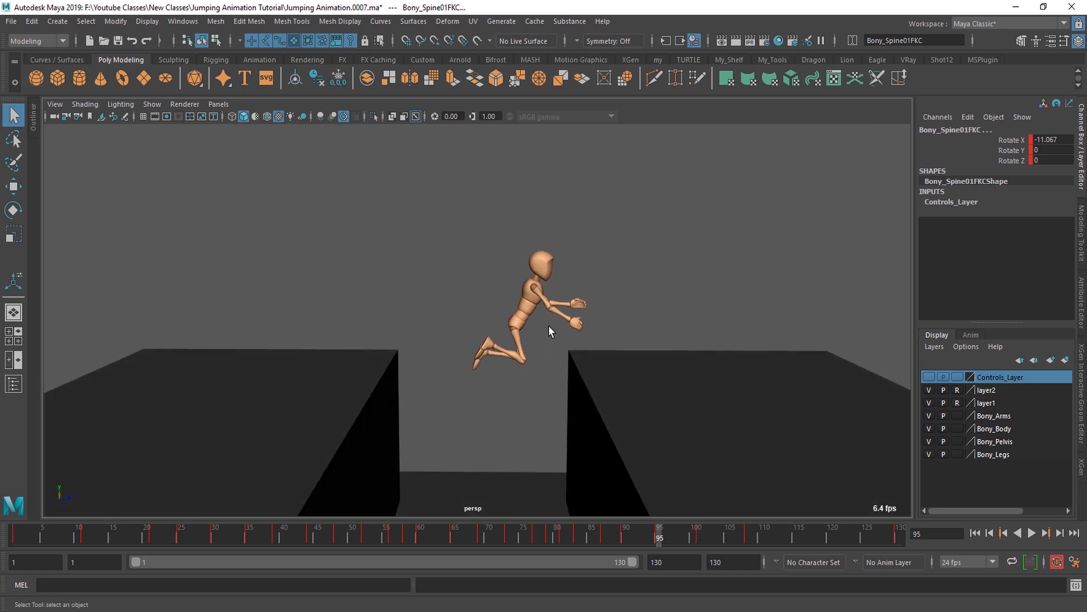
pyautogui.keyDown('alt'); pyautogui.moveTo(548, 326); pyautogui.dragTo(508, 378); pyautogui.keyUp('alt')
pyautogui.keyDown('alt'); pyautogui.moveTo(560, 402); pyautogui.dragTo(496, 350); pyautogui.keyUp('alt')
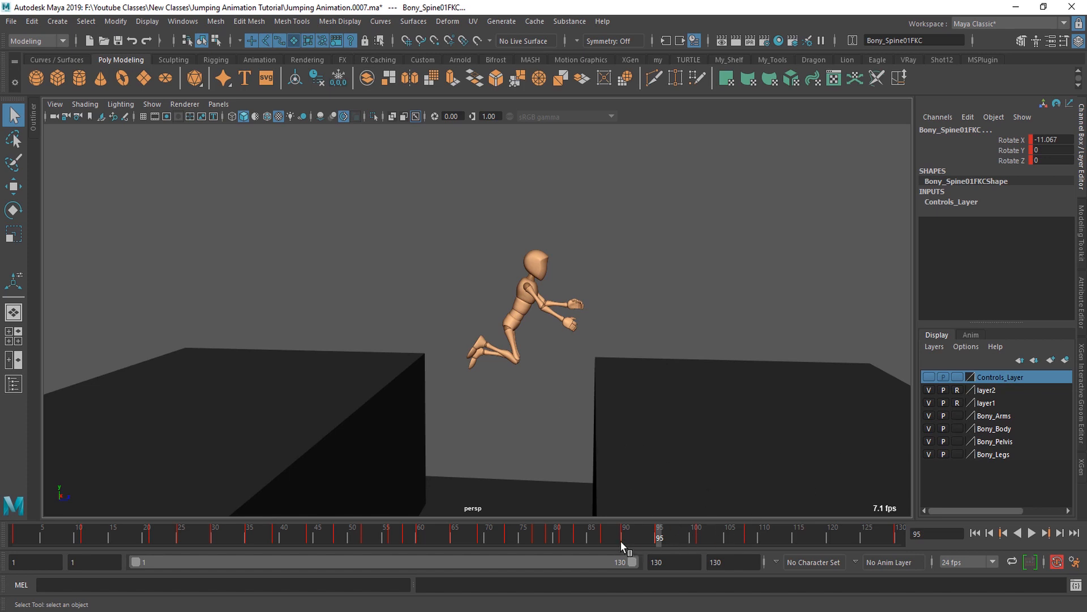
pyautogui.moveTo(620, 541); pyautogui.dragTo(657, 541)
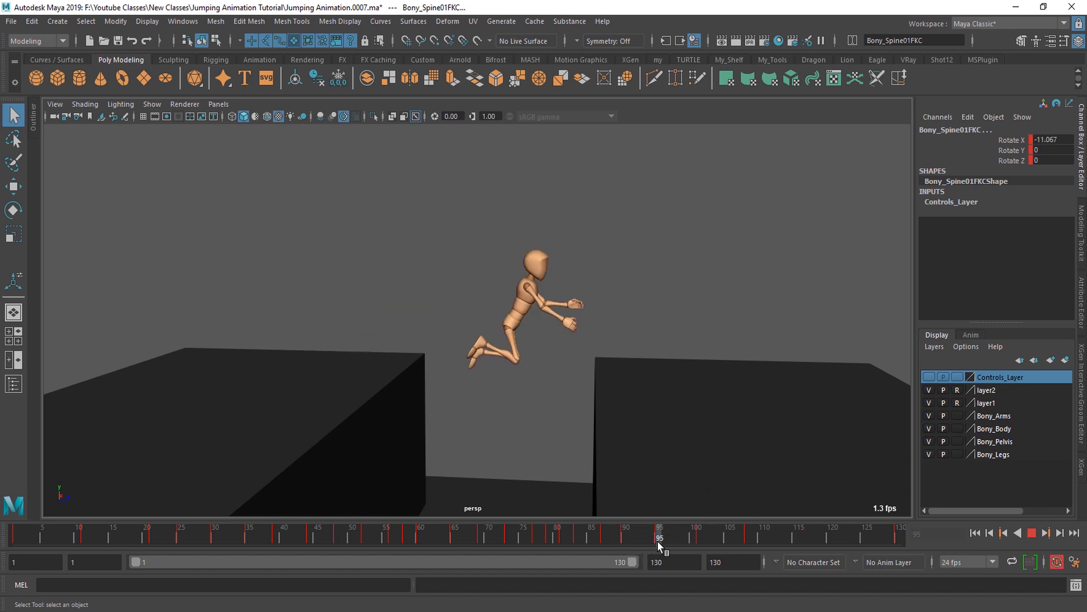
# - Set the tangents of the character's control keys between frames 89 and 95 to linear
pyautogui.scroll(-5, 583, 426)
pyautogui.scroll(4, 595, 428)
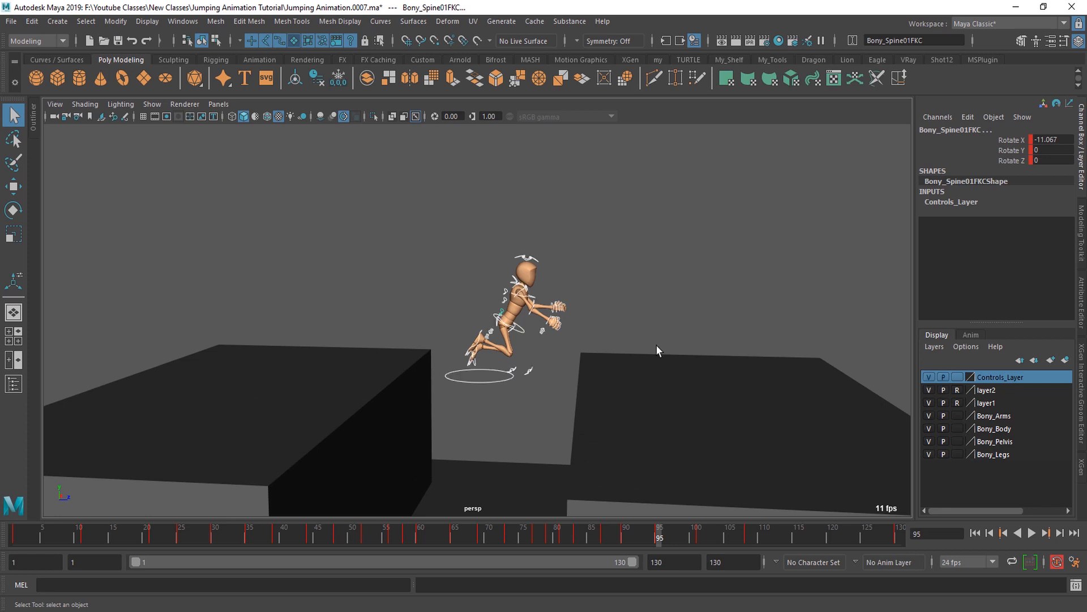
pyautogui.scroll(2, 506, 437)
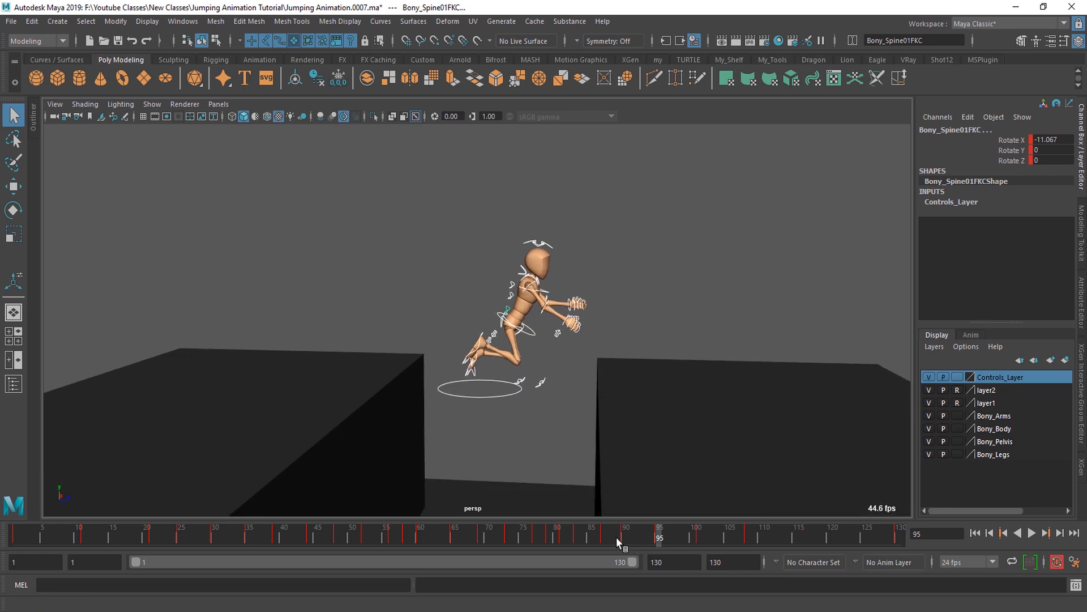
pyautogui.keyDown('shift'); pyautogui.moveTo(616, 538); pyautogui.dragTo(656, 541); pyautogui.keyUp('shift')
pyautogui.rightClick(657, 542)
pyautogui.moveTo(672, 398)
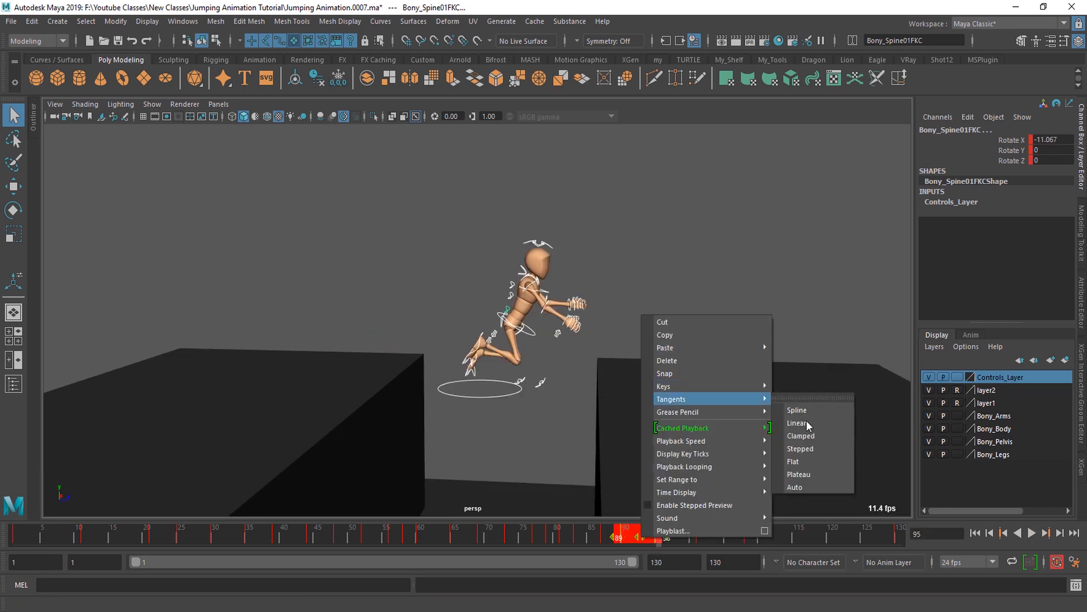
pyautogui.click(812, 426)
pyautogui.scroll(3, 623, 429)
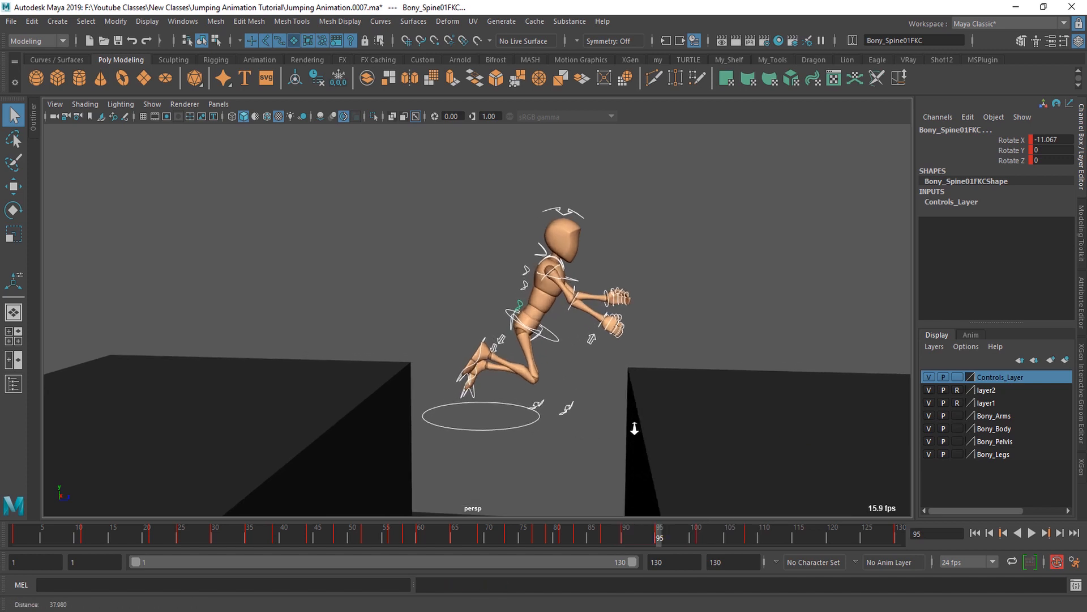
# - Scrub through the poses leaving the ledge and narrow the playback range to frames 65 to 119
pyautogui.moveTo(620, 537); pyautogui.dragTo(640, 538)
pyautogui.scroll(-2, 520, 434)
pyautogui.keyDown('alt'); pyautogui.moveTo(519, 434); pyautogui.dragTo(501, 435); pyautogui.keyUp('alt')
pyautogui.click(625, 543)
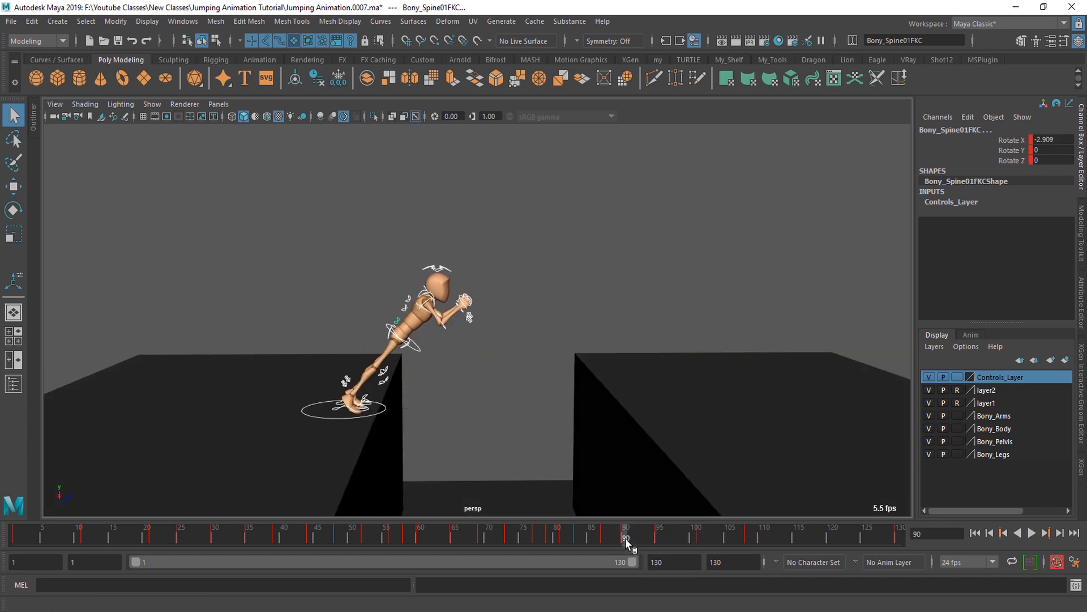
pyautogui.moveTo(627, 538); pyautogui.dragTo(632, 538)
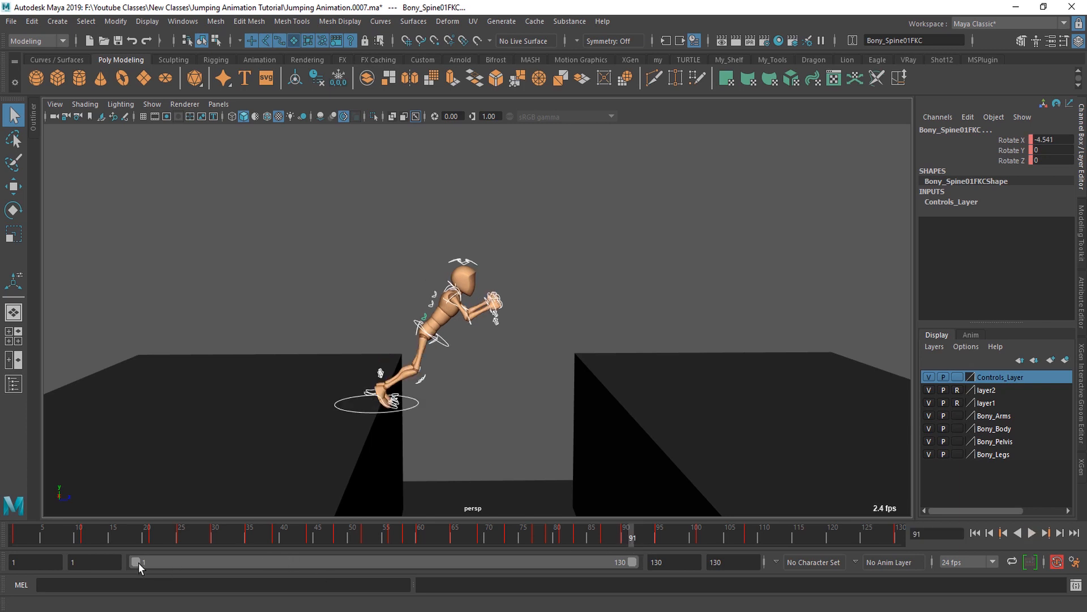
pyautogui.moveTo(139, 563); pyautogui.dragTo(382, 569)
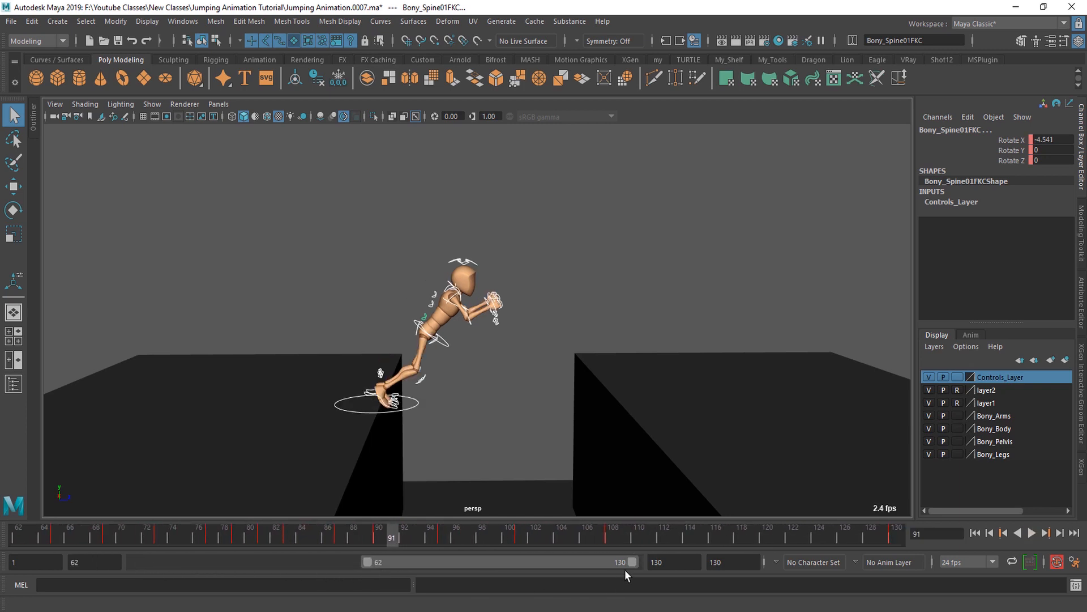
pyautogui.moveTo(622, 560); pyautogui.dragTo(585, 564)
pyautogui.moveTo(509, 562); pyautogui.dragTo(520, 562)
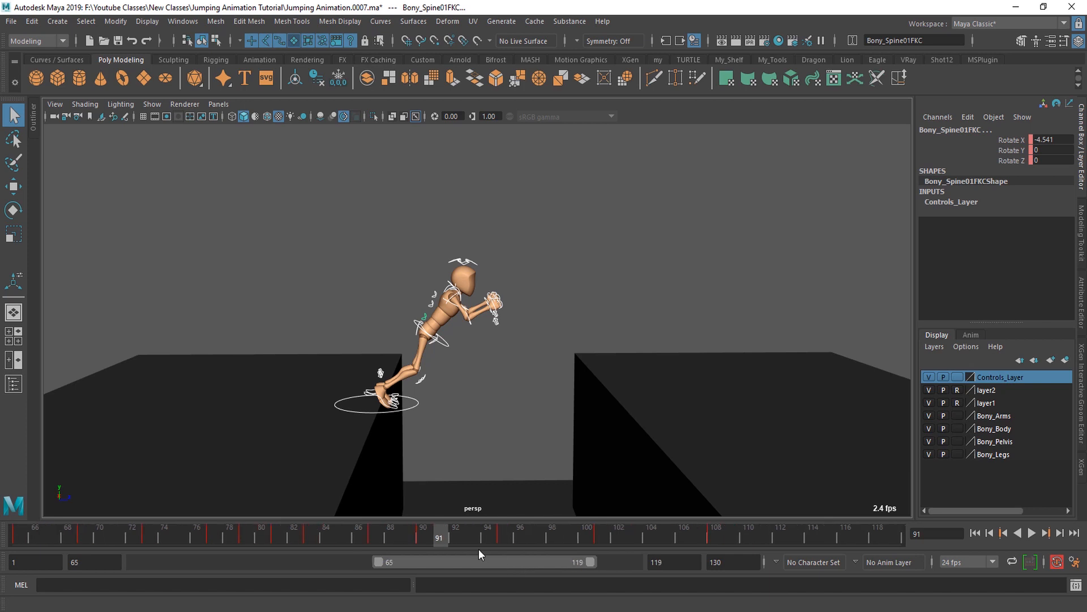
# - Scrub from frame 90 to the mid-air pose at frame 95 to examine the body's path off the ledge
pyautogui.click(425, 534)
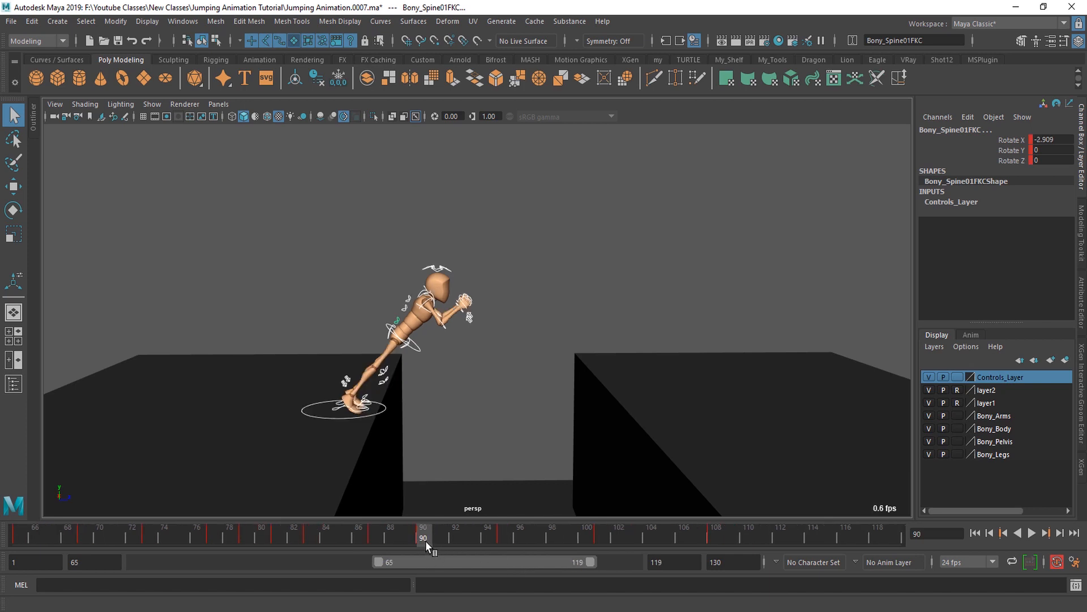
pyautogui.hotkey('alt', 'v')
pyautogui.moveTo(480, 538); pyautogui.dragTo(505, 538)
pyautogui.keyDown('alt'); pyautogui.moveTo(524, 449); pyautogui.dragTo(470, 487); pyautogui.keyUp('alt')
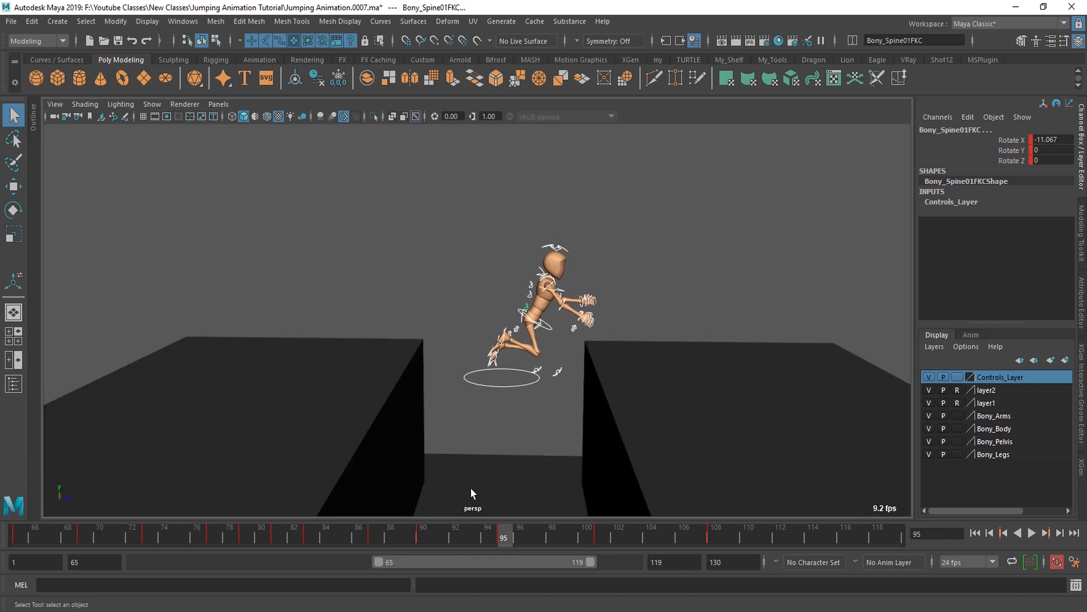
pyautogui.moveTo(413, 537); pyautogui.dragTo(503, 542)
pyautogui.scroll(1, 538, 400)
# - At frame 95, move the main control back and up to about Translate Y 15.76 and Translate Z -1.67
pyautogui.click(538, 396)
pyautogui.scroll(1, 563, 417)
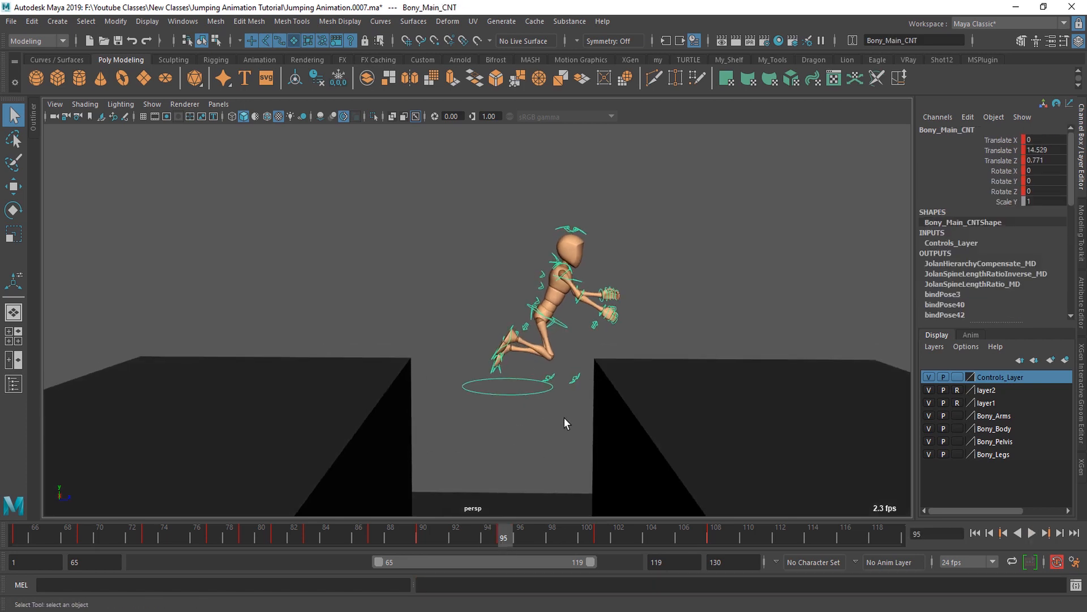
pyautogui.press('w')
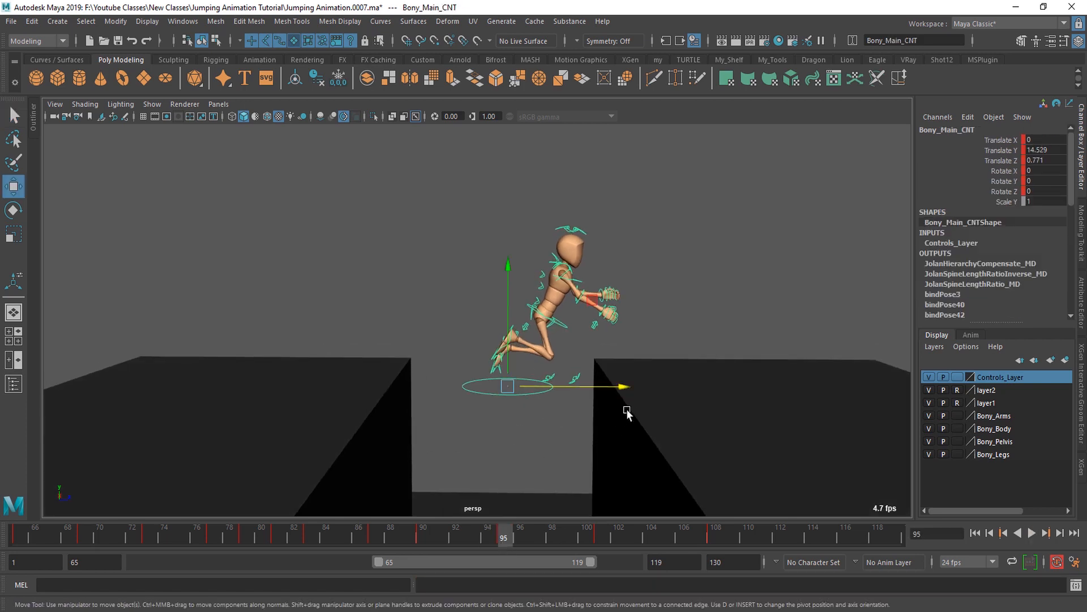
pyautogui.moveTo(623, 387); pyautogui.dragTo(579, 395)
pyautogui.moveTo(584, 396)
pyautogui.keyDown('alt'); pyautogui.mouseDown()
pyautogui.moveTo(603, 467)
pyautogui.moveTo(607, 414)
pyautogui.moveTo(574, 394)
pyautogui.mouseUp(); pyautogui.keyUp('alt')
pyautogui.keyDown('alt'); pyautogui.moveTo(553, 435); pyautogui.dragTo(552, 416); pyautogui.keyUp('alt')
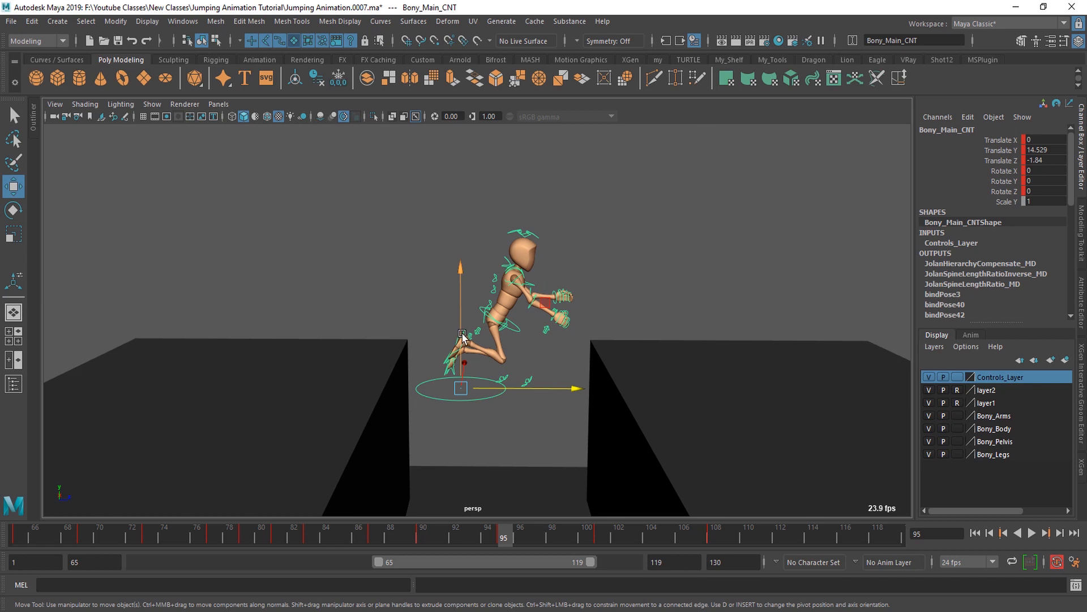
pyautogui.moveTo(462, 336); pyautogui.dragTo(463, 312)
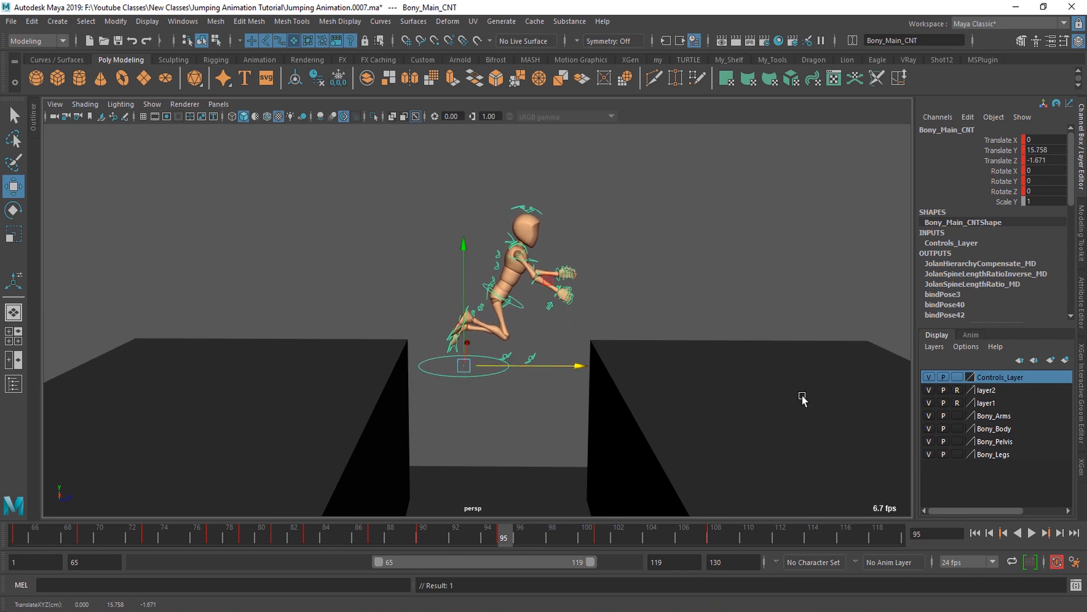
# - Raise the main control slightly to Translate Y 15.825 at frame 95 and check the motion from frame 90
pyautogui.keyDown('alt'); pyautogui.moveTo(802, 398); pyautogui.dragTo(592, 412); pyautogui.keyUp('alt')
pyautogui.keyDown('alt'); pyautogui.moveTo(395, 403); pyautogui.dragTo(363, 421); pyautogui.keyUp('alt')
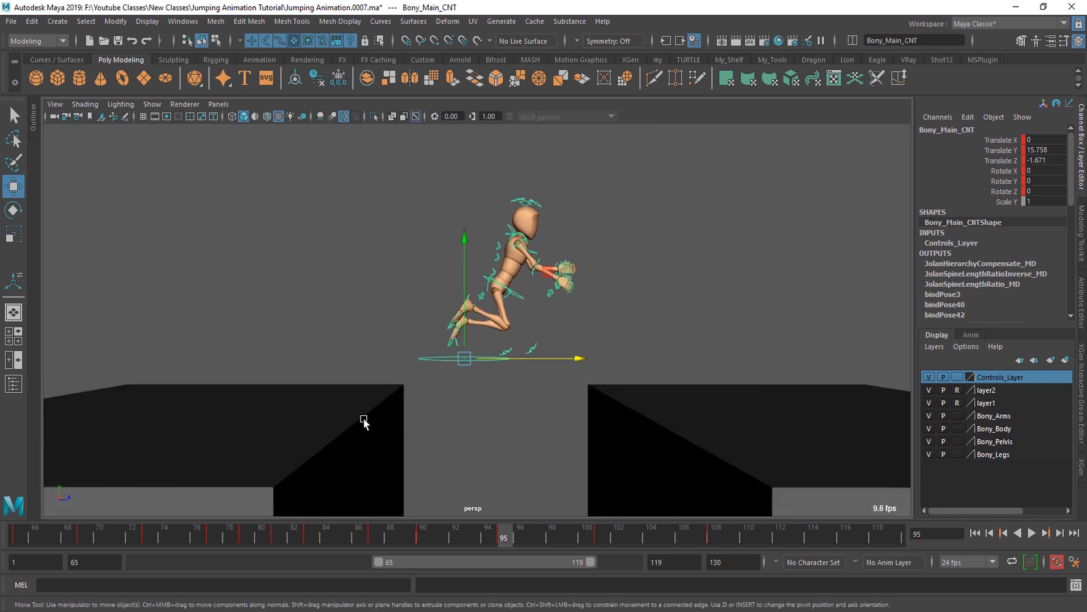
pyautogui.keyDown('alt'); pyautogui.moveTo(439, 422); pyautogui.dragTo(439, 434); pyautogui.keyUp('alt')
pyautogui.click(464, 328)
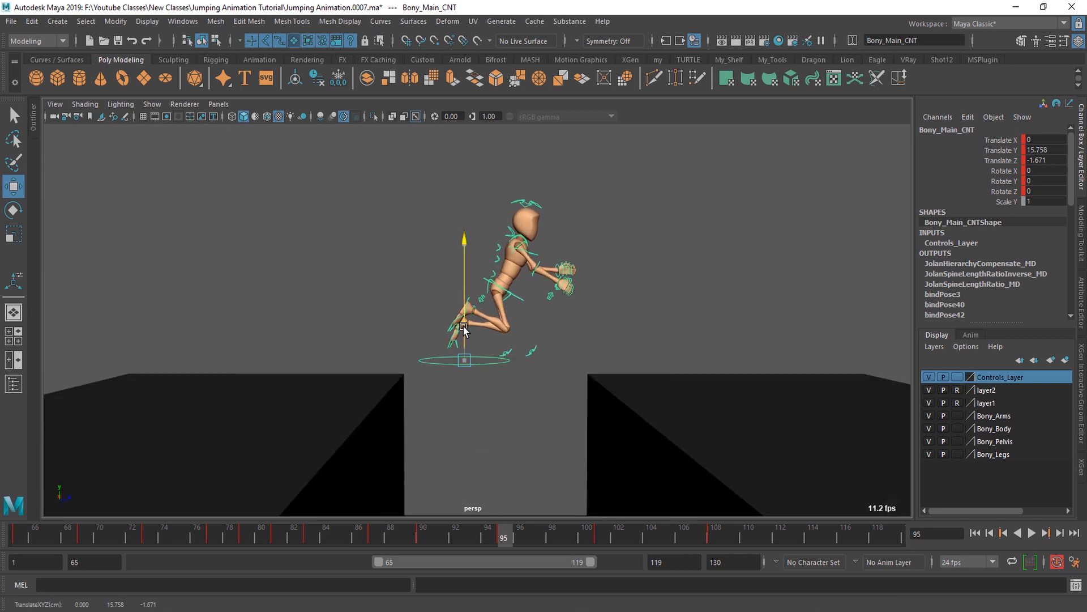
pyautogui.moveTo(416, 538); pyautogui.dragTo(504, 535)
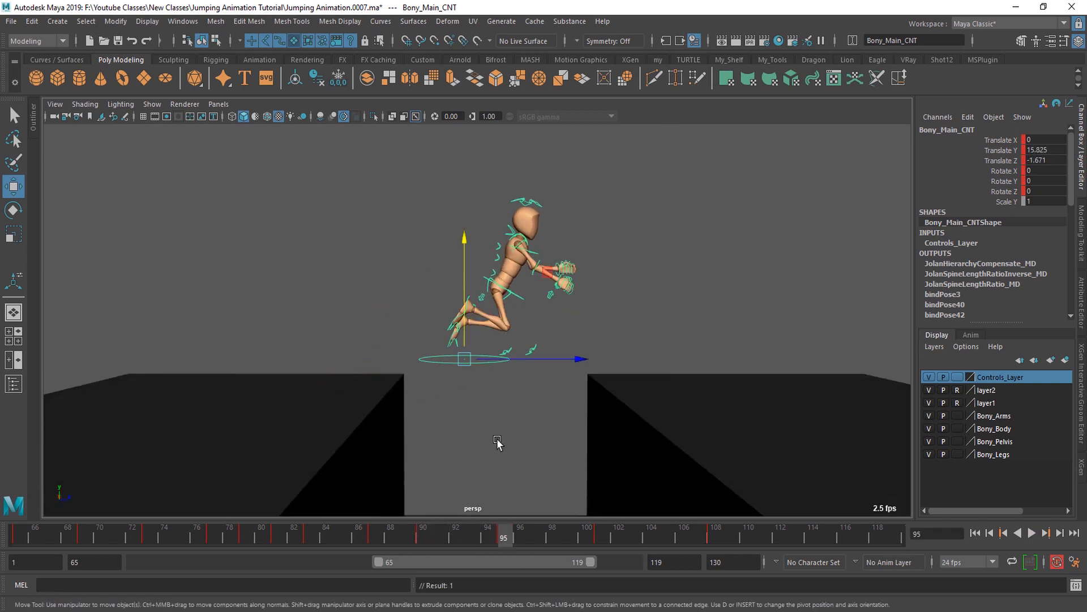
pyautogui.keyDown('alt'); pyautogui.moveTo(498, 441); pyautogui.dragTo(496, 453); pyautogui.keyUp('alt')
pyautogui.moveTo(421, 537); pyautogui.dragTo(456, 538)
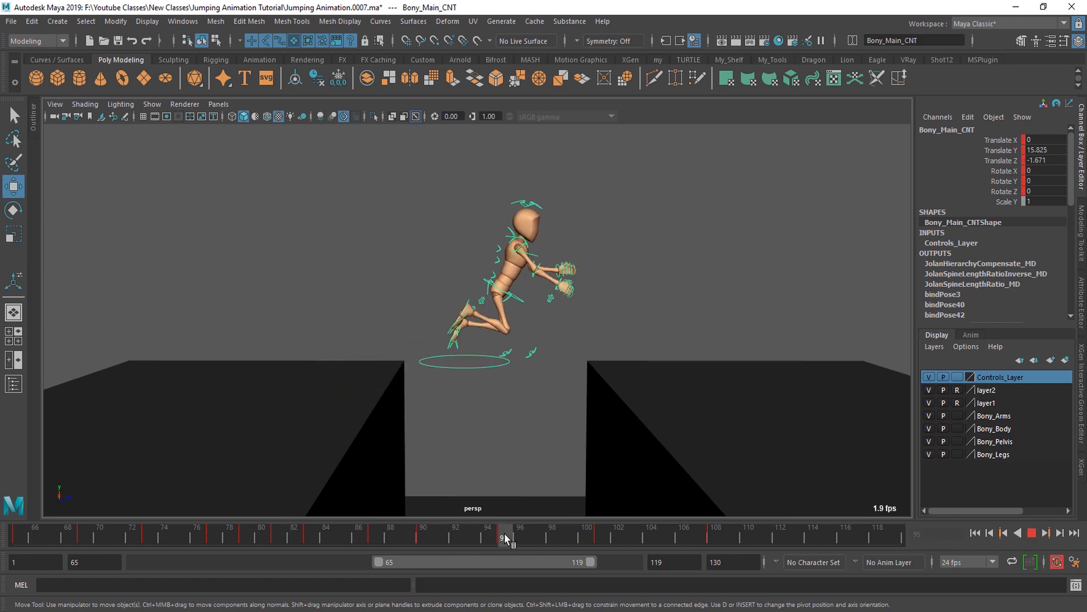
# - At frame 95, raise the left foot IK control to about Translate Y 2.04 and Translate Z 0.55
pyautogui.keyDown('alt'); pyautogui.moveTo(532, 460); pyautogui.dragTo(536, 485); pyautogui.keyUp('alt')
pyautogui.scroll(5, 536, 485)
pyautogui.press('q')
pyautogui.keyDown('alt'); pyautogui.moveTo(436, 453); pyautogui.dragTo(640, 433); pyautogui.keyUp('alt')
pyautogui.click(615, 329)
pyautogui.keyDown('alt'); pyautogui.moveTo(619, 400); pyautogui.dragTo(537, 431, button='middle'); pyautogui.keyUp('alt')
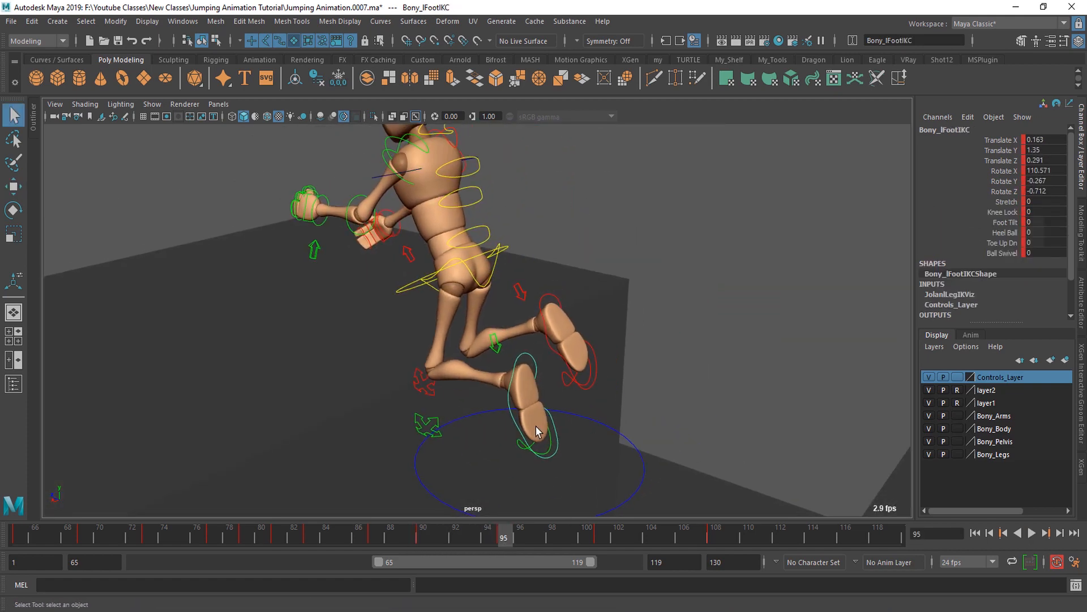
pyautogui.press('w')
pyautogui.moveTo(536, 426); pyautogui.dragTo(523, 419)
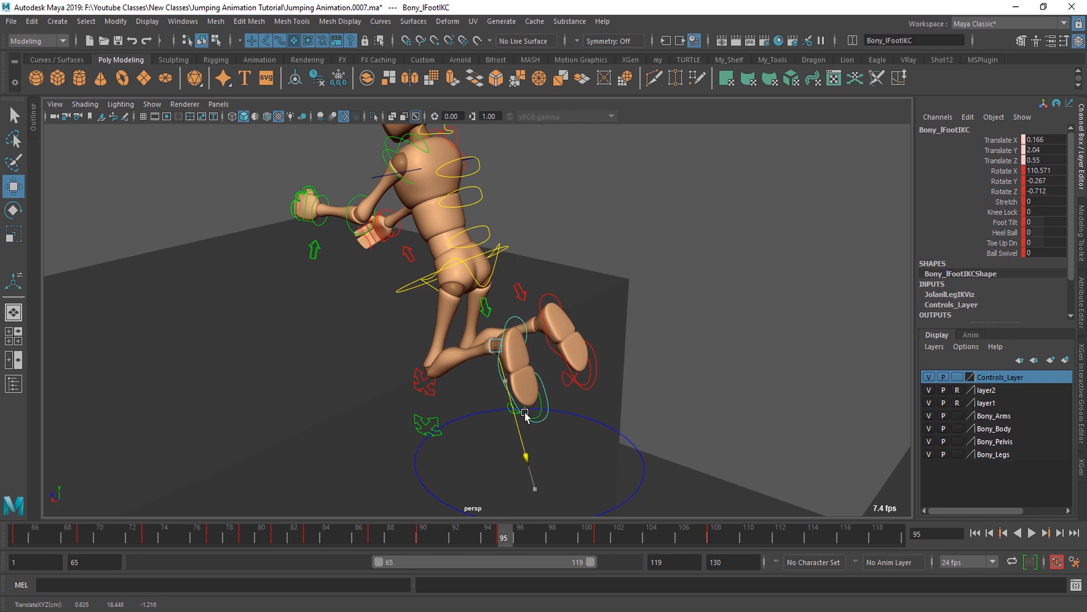
# - Adjust the right foot IK control's height slightly in the mid-air pose at frame 95
pyautogui.press('q')
pyautogui.press('w')
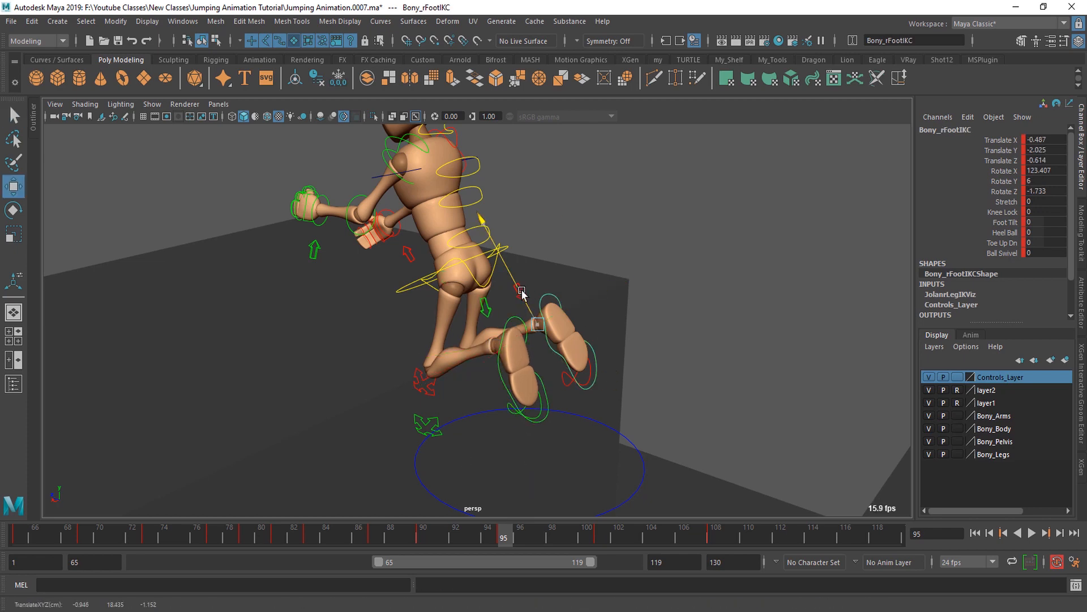
pyautogui.moveTo(522, 293); pyautogui.dragTo(527, 300)
pyautogui.keyDown('alt'); pyautogui.moveTo(702, 363); pyautogui.dragTo(549, 398); pyautogui.keyUp('alt')
# - Raise the root control at frame 95 to about Translate Y -0.987 and Translate Z 2.161
pyautogui.press('q')
pyautogui.click(577, 319)
pyautogui.press('w')
pyautogui.keyDown('alt'); pyautogui.moveTo(563, 296); pyautogui.dragTo(556, 335, button='middle'); pyautogui.keyUp('alt')
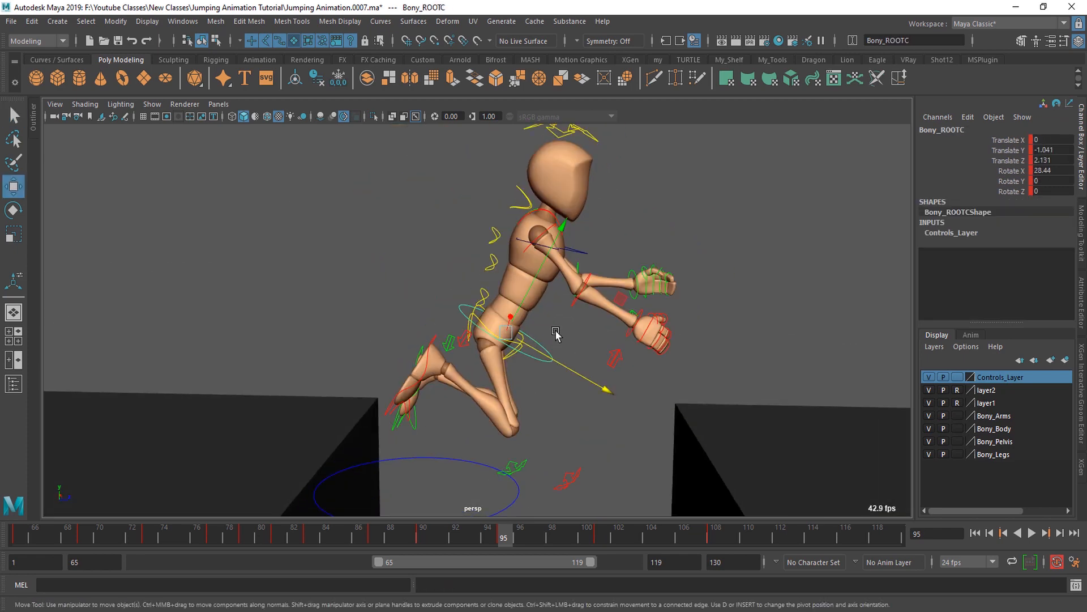
pyautogui.keyDown('alt'); pyautogui.moveTo(556, 334); pyautogui.dragTo(538, 324, button='right'); pyautogui.keyUp('alt')
pyautogui.moveTo(517, 306)
pyautogui.mouseDown()
pyautogui.moveTo(527, 290)
pyautogui.moveTo(520, 299)
pyautogui.mouseUp()
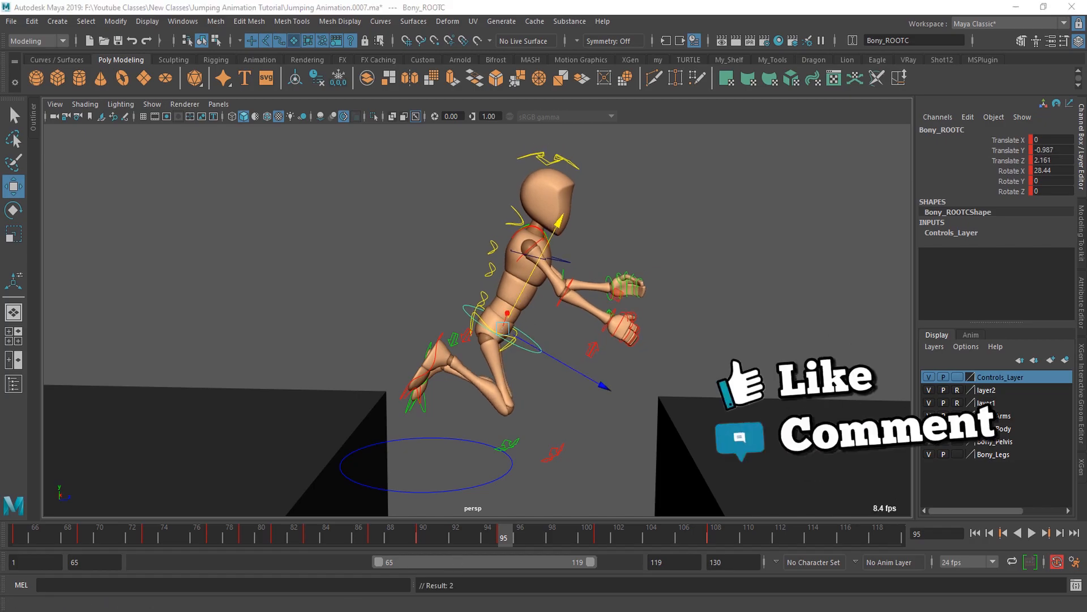
# - Switch to Premiere Pro, step to reference frame 95 to compare the mid-air pose, and return to Maya
pyautogui.hotkey('alt', 'Tab')
pyautogui.press('Right')
pyautogui.press('Right')
pyautogui.press('Right')
pyautogui.press('Right')
pyautogui.press('Right')
pyautogui.moveTo(584, 611)
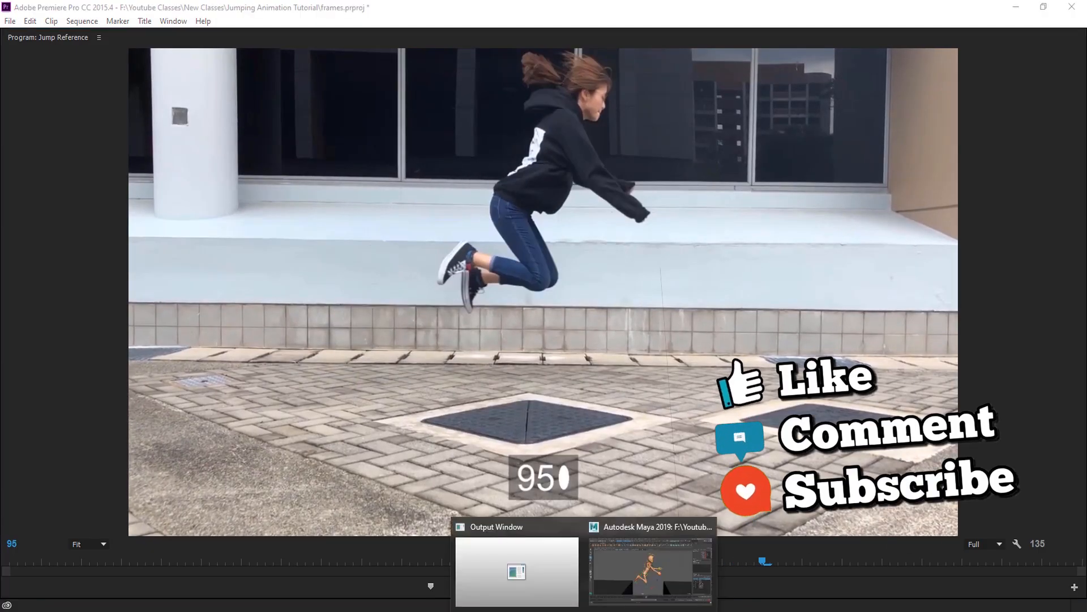
pyautogui.click(652, 569)
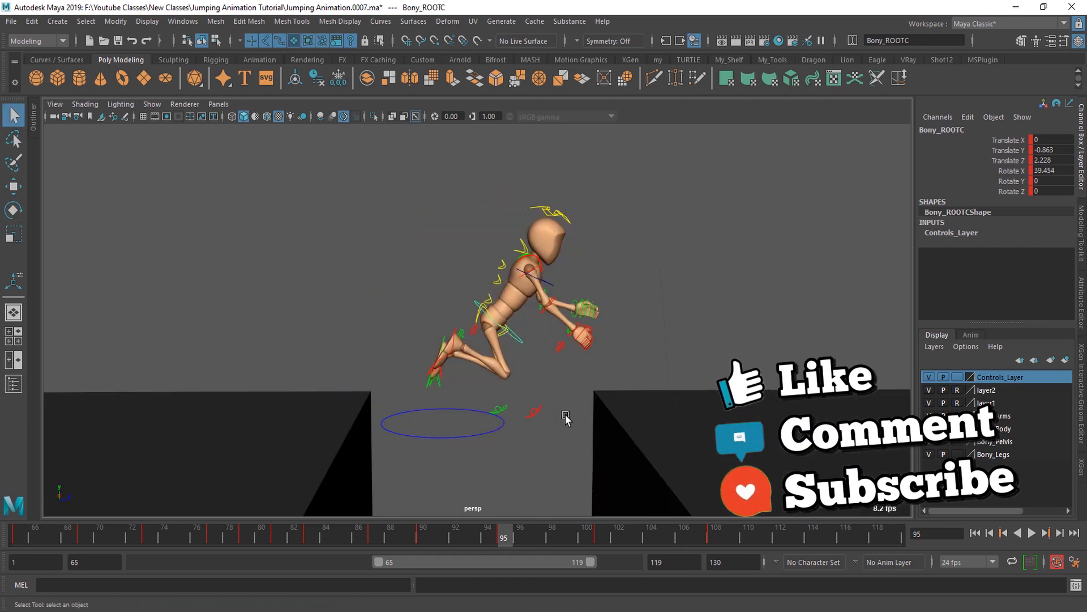
# - Scrub from frame 90 to frame 93 and key all the character's controls there as a breakdown pose
pyautogui.click(427, 539)
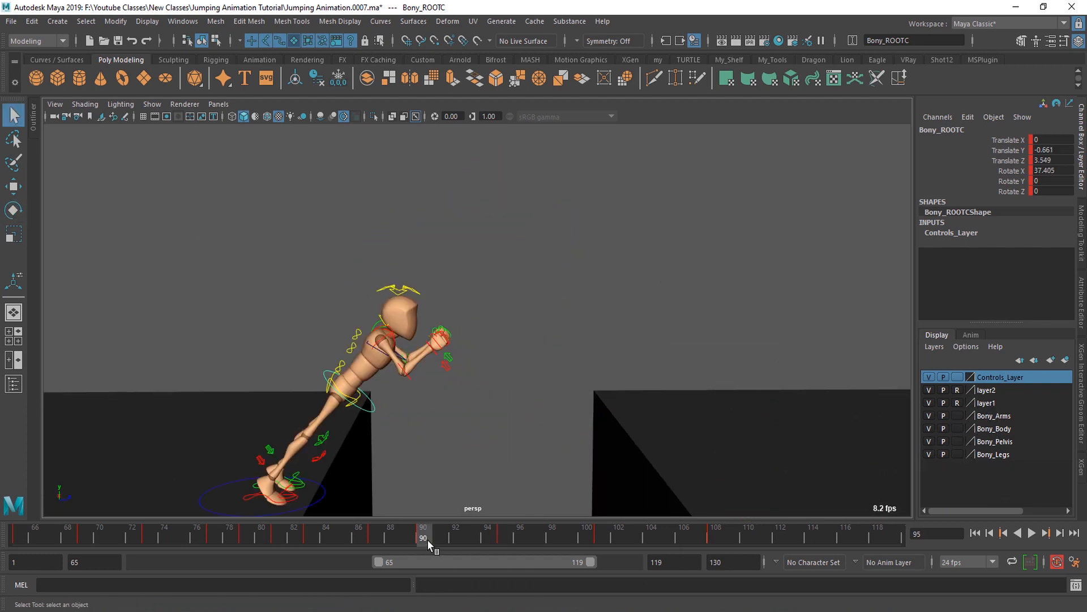
pyautogui.moveTo(427, 539); pyautogui.dragTo(473, 535)
pyautogui.keyDown('alt'); pyautogui.moveTo(531, 453); pyautogui.dragTo(430, 368, button='right'); pyautogui.keyUp('alt')
pyautogui.moveTo(295, 184); pyautogui.dragTo(655, 452)
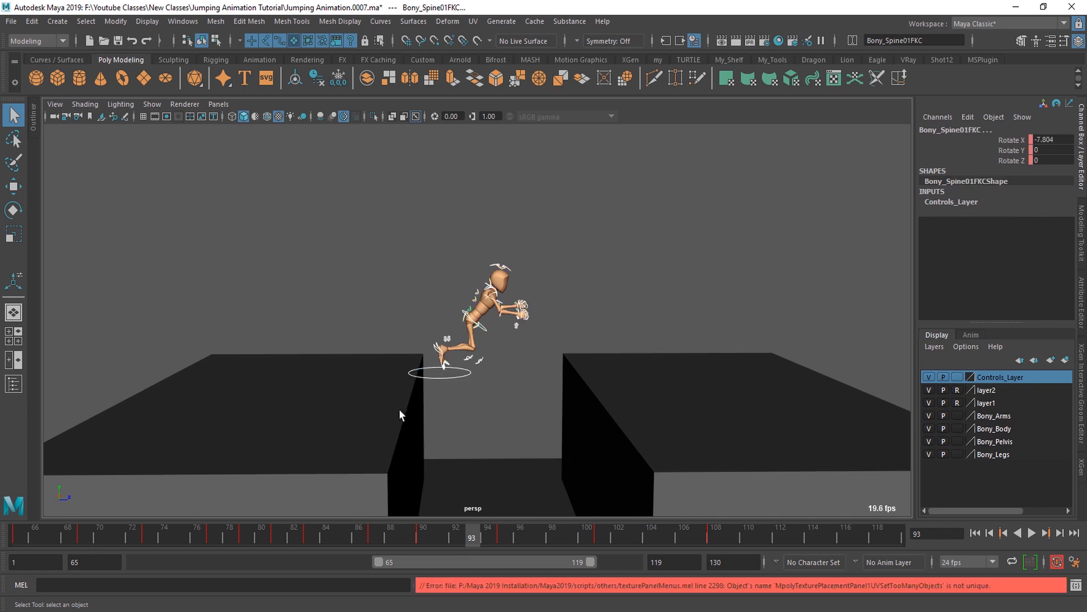
pyautogui.keyDown('alt'); pyautogui.moveTo(400, 416); pyautogui.dragTo(575, 441, button='right'); pyautogui.keyUp('alt')
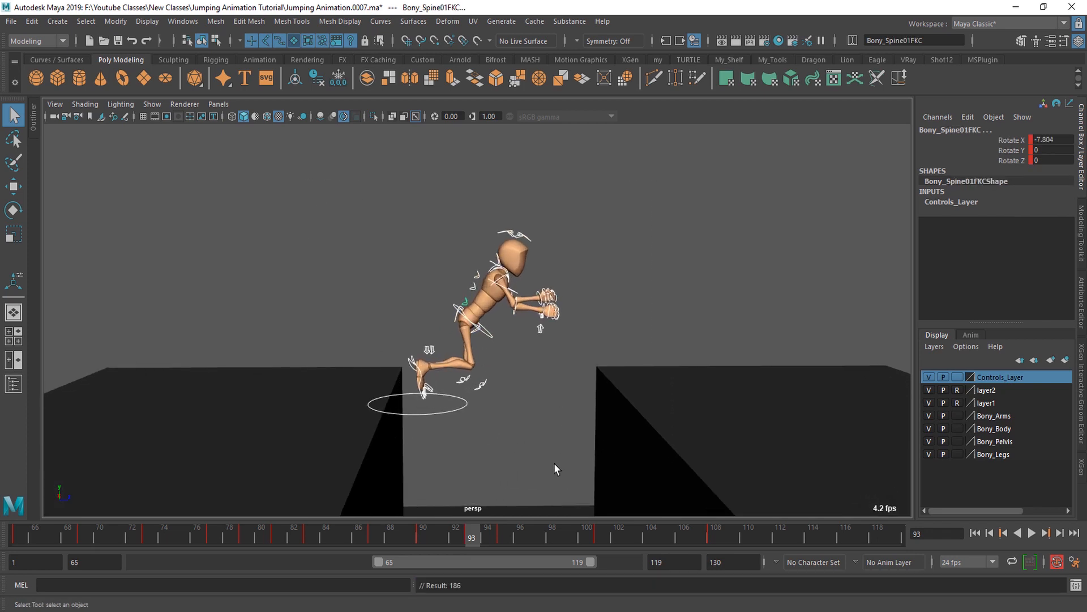
# - Set the tangents of the keys from frame 85 to about frame 103 to stepped
pyautogui.keyDown('shift'); pyautogui.moveTo(388, 541); pyautogui.dragTo(510, 536); pyautogui.keyUp('shift')
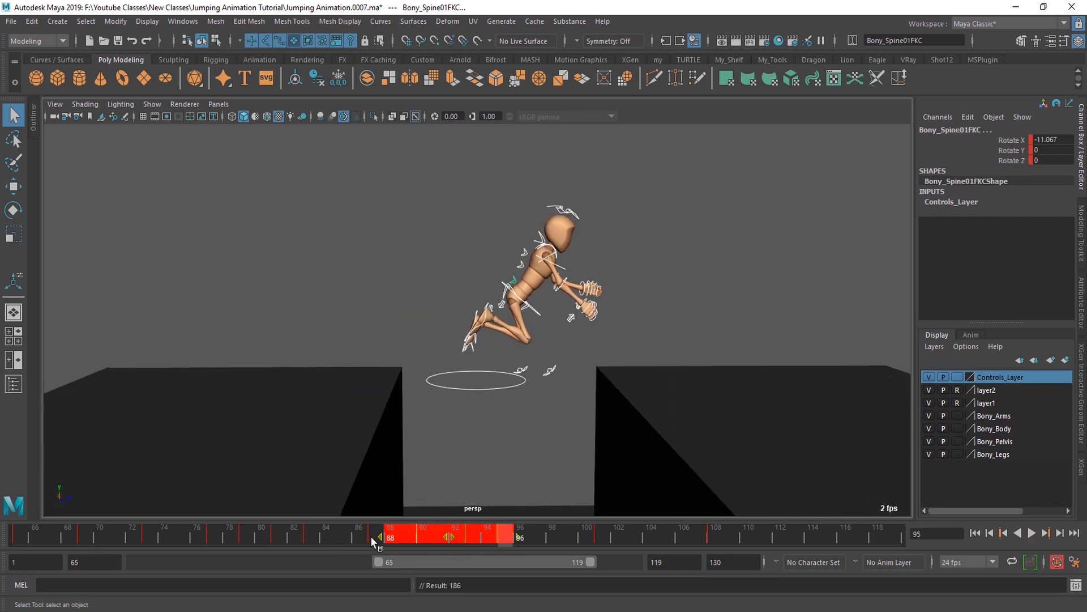
pyautogui.keyDown('shift'); pyautogui.moveTo(344, 536); pyautogui.dragTo(636, 540); pyautogui.keyUp('shift')
pyautogui.rightClick(481, 536)
pyautogui.moveTo(520, 399)
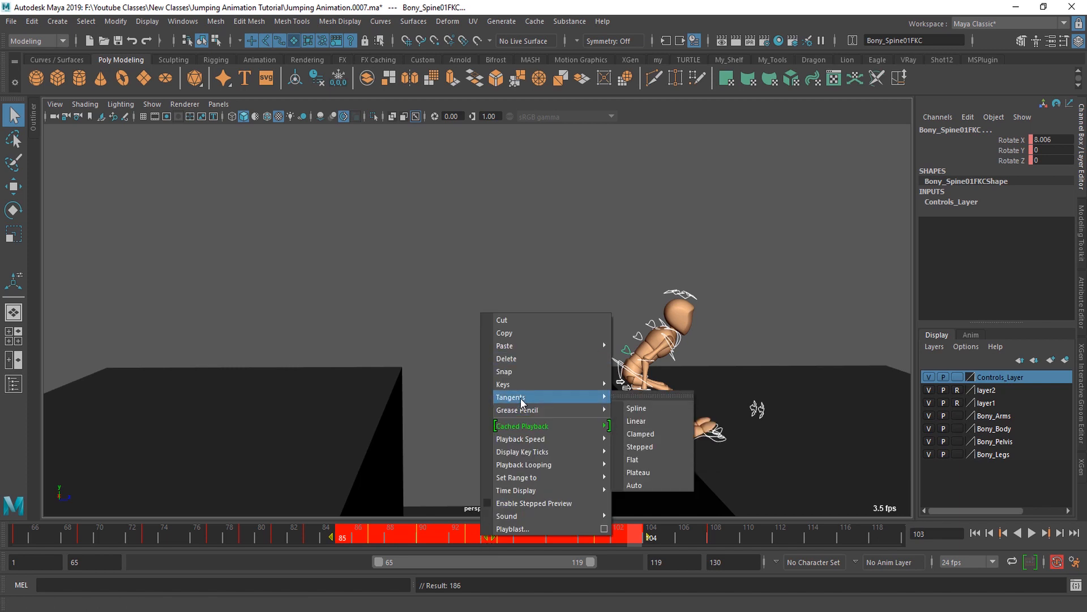
pyautogui.click(641, 446)
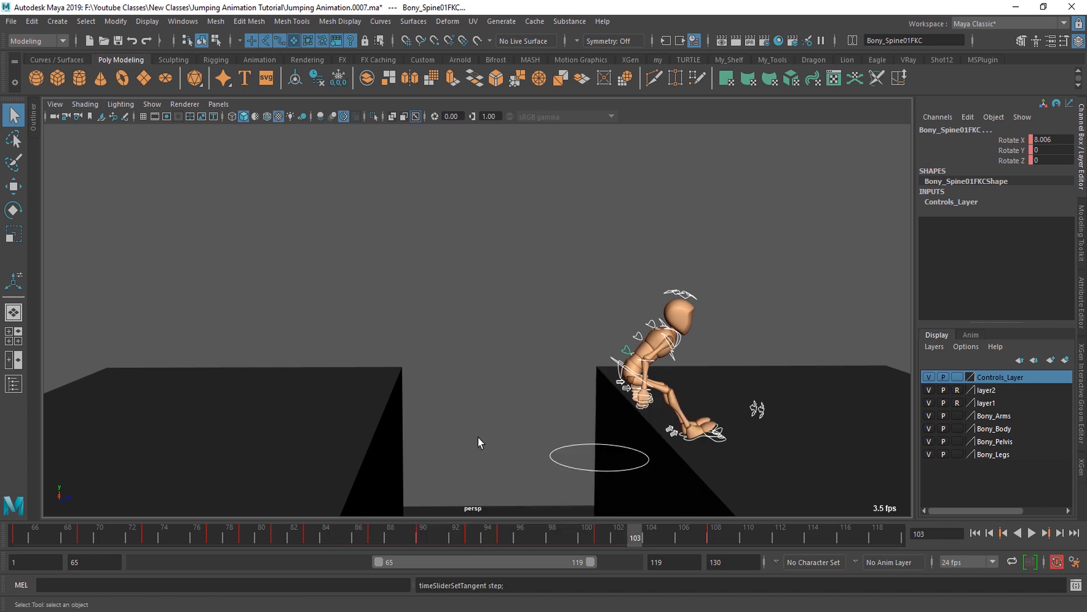
pyautogui.keyDown('alt'); pyautogui.moveTo(479, 442); pyautogui.dragTo(508, 451, button='right'); pyautogui.keyUp('alt')
# - Compare the poses at frames 90, 93 and 95, and play back frames 82 to 106 without the controls
pyautogui.click(433, 536)
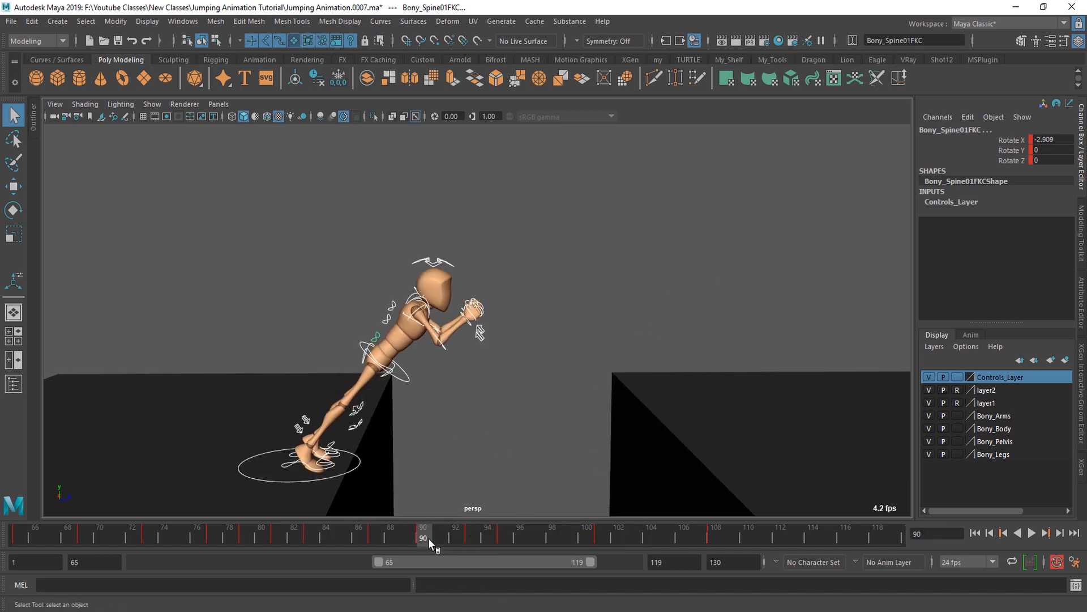
pyautogui.click(467, 536)
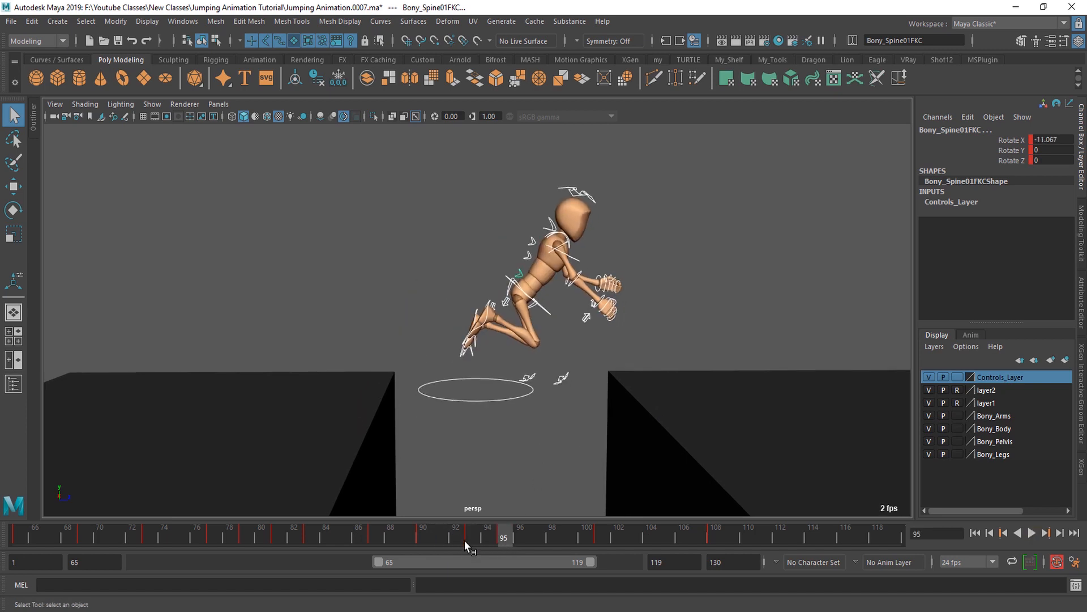
pyautogui.click(452, 537)
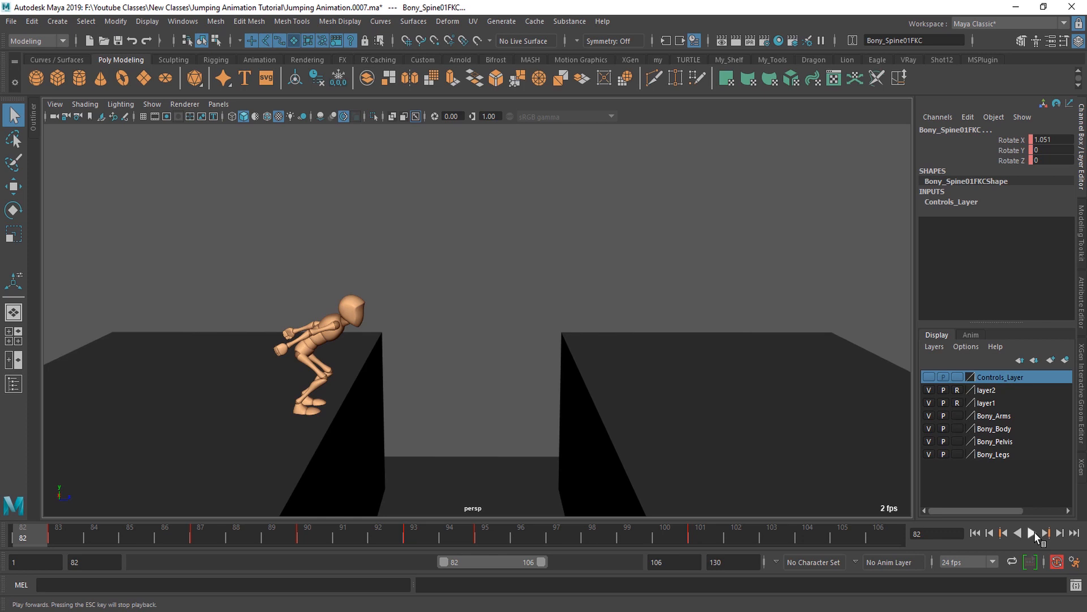
pyautogui.click(1032, 532)
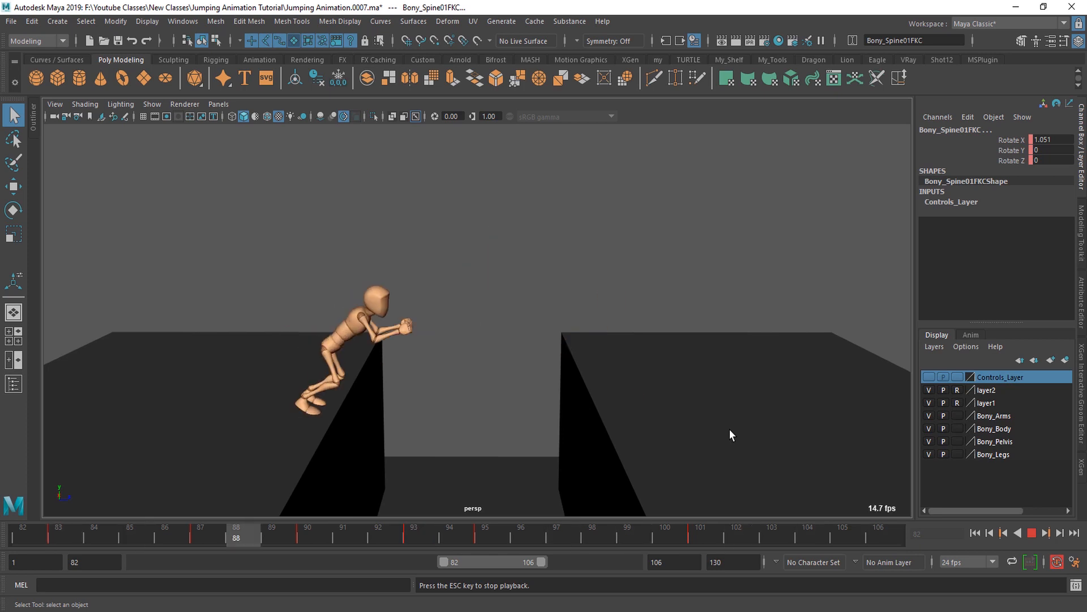
pyautogui.keyDown('alt'); pyautogui.moveTo(729, 429); pyautogui.dragTo(687, 444); pyautogui.keyUp('alt')
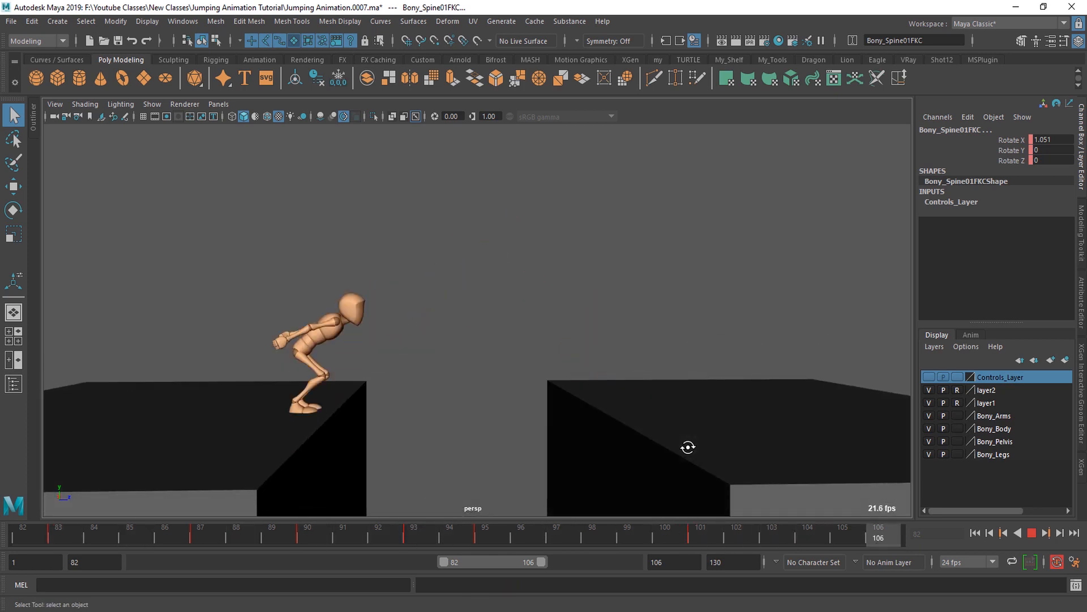
pyautogui.click(437, 535)
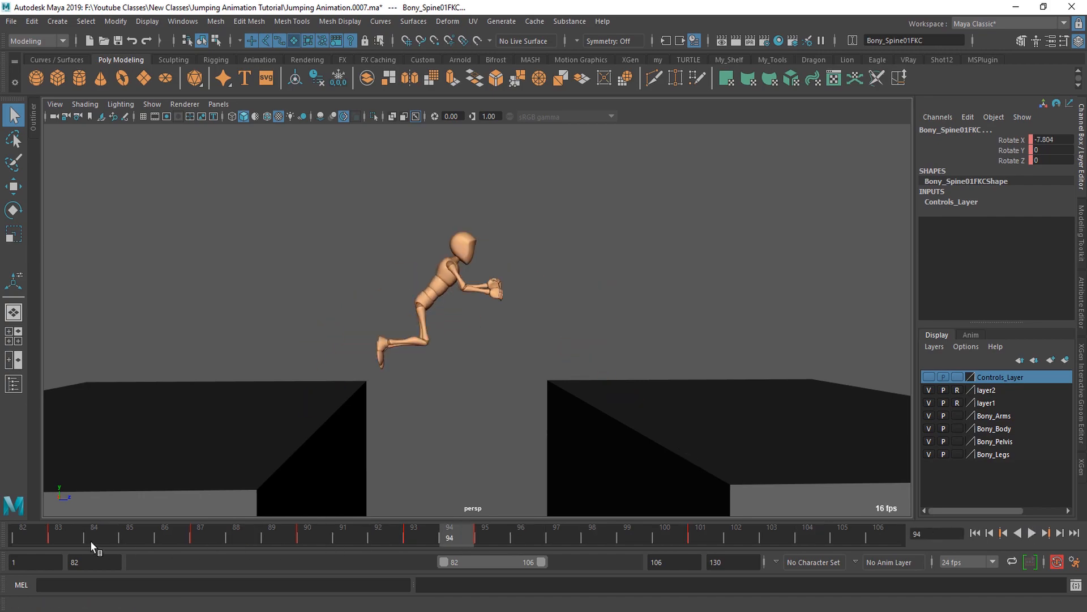